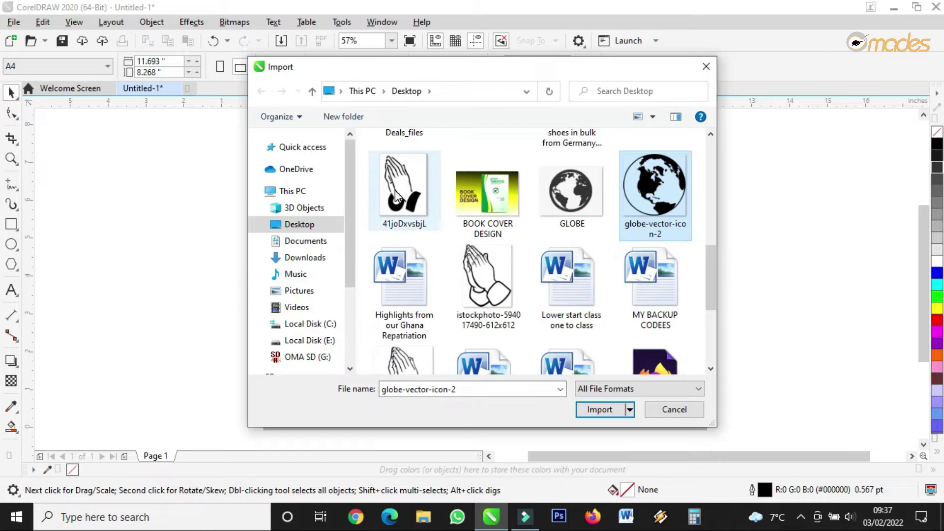
pyautogui.keyDown('ctrl'); pyautogui.click(511, 295); pyautogui.keyUp('ctrl')
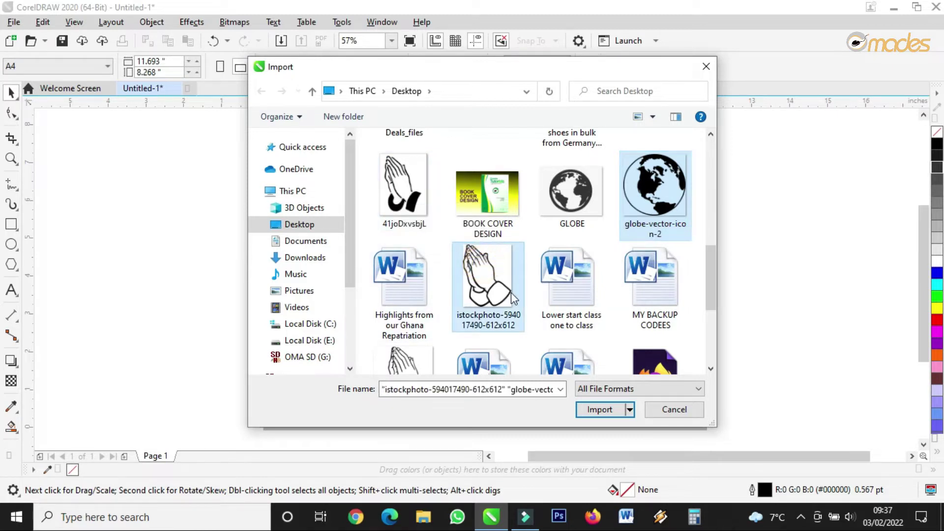
pyautogui.click(603, 415)
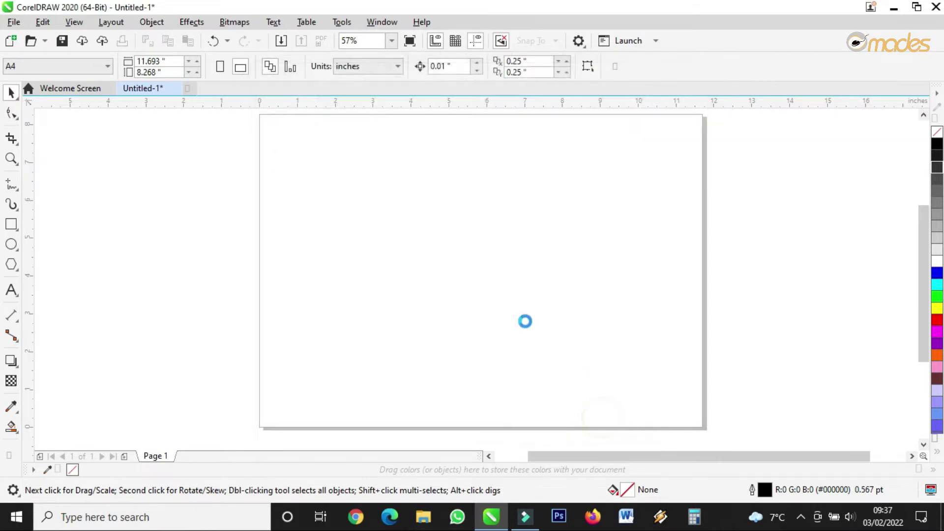
pyautogui.click(348, 183)
pyautogui.click(347, 183)
pyautogui.moveTo(464, 143); pyautogui.dragTo(332, 268)
pyautogui.moveTo(369, 241); pyautogui.dragTo(190, 276)
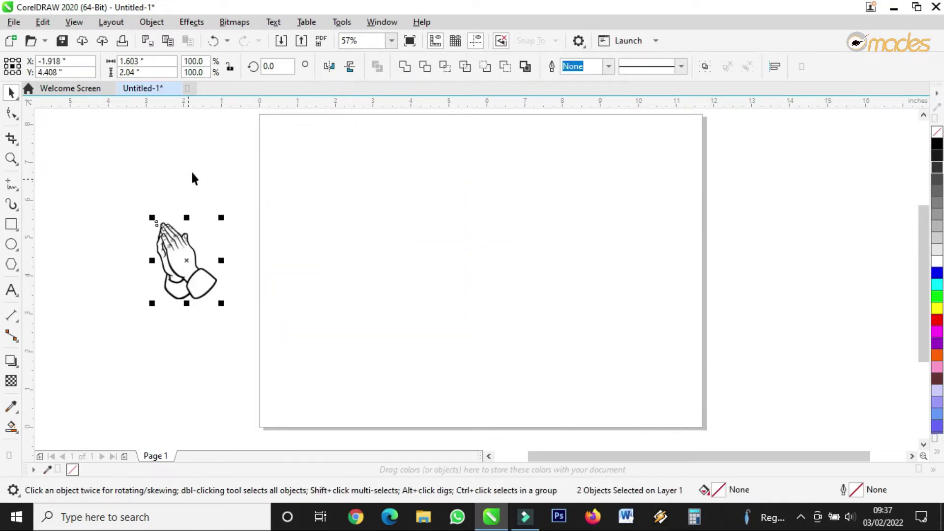
# Step: Move the praying-hands image lower beside the page, then place the globe at the page centre enlarged to about 4.16 by 4.11 inches
pyautogui.click(201, 159)
pyautogui.moveTo(178, 241); pyautogui.dragTo(177, 285)
pyautogui.moveTo(201, 194); pyautogui.dragTo(600, 211)
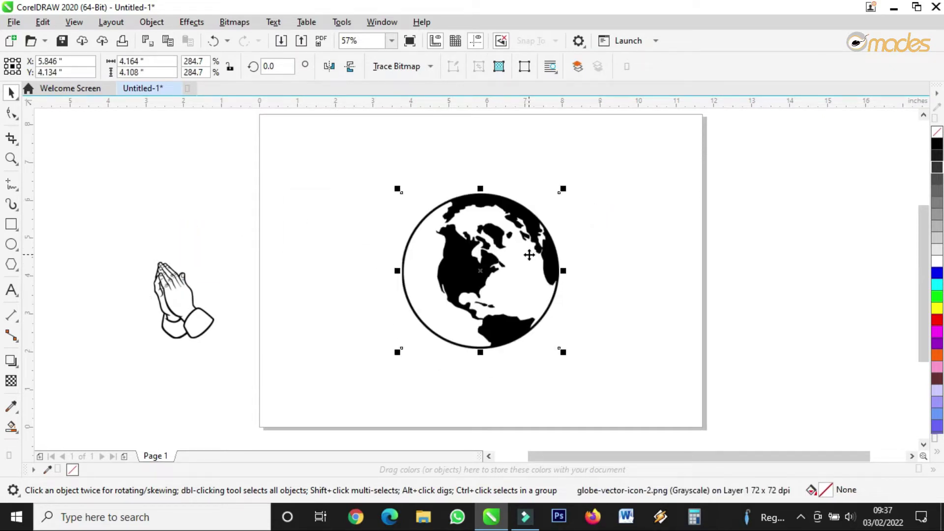
# Step: Trace the globe bitmap into vector curves with an Outline Trace of the Line art type, using the default settings
pyautogui.scroll(2, 522, 255)
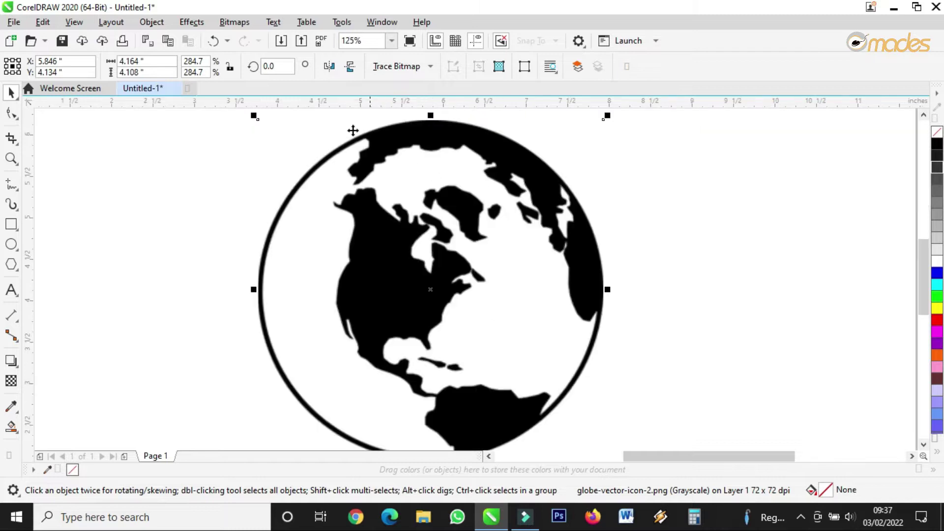
pyautogui.click(246, 22)
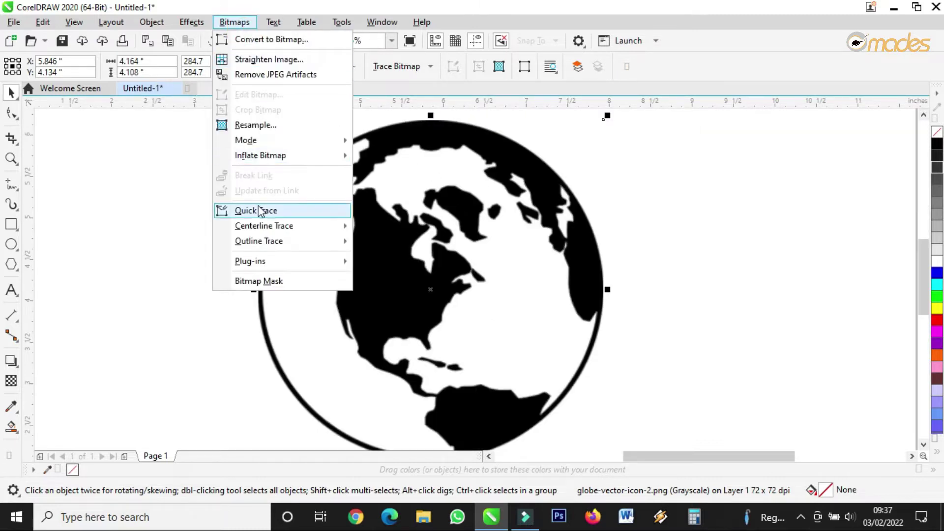
pyautogui.moveTo(263, 241)
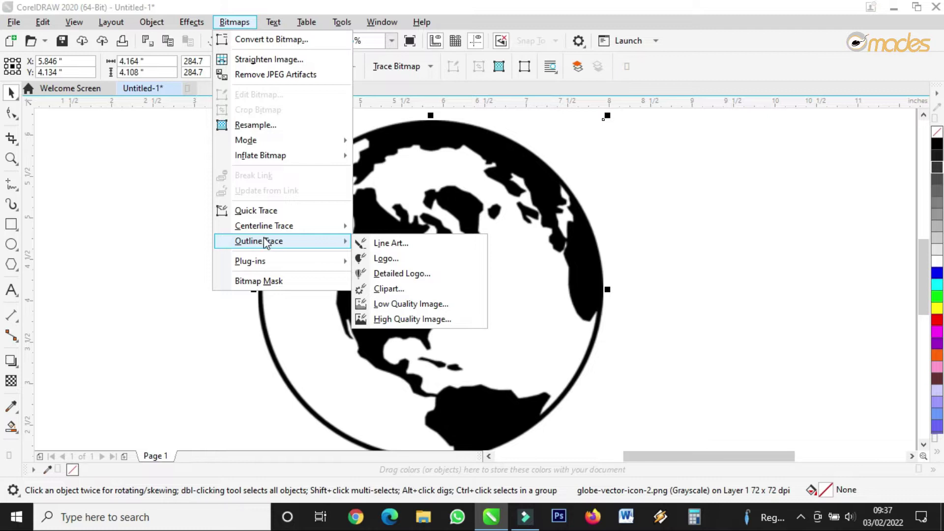
pyautogui.click(386, 243)
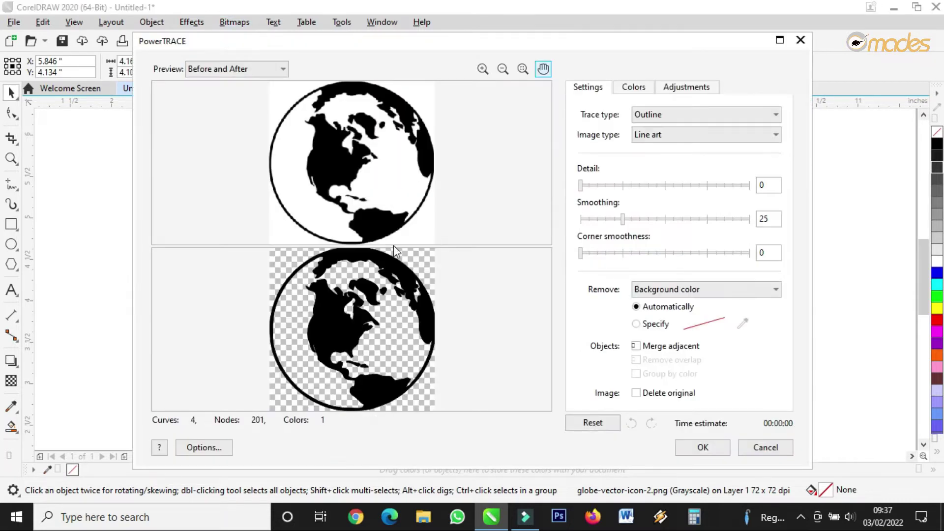
pyautogui.click(719, 450)
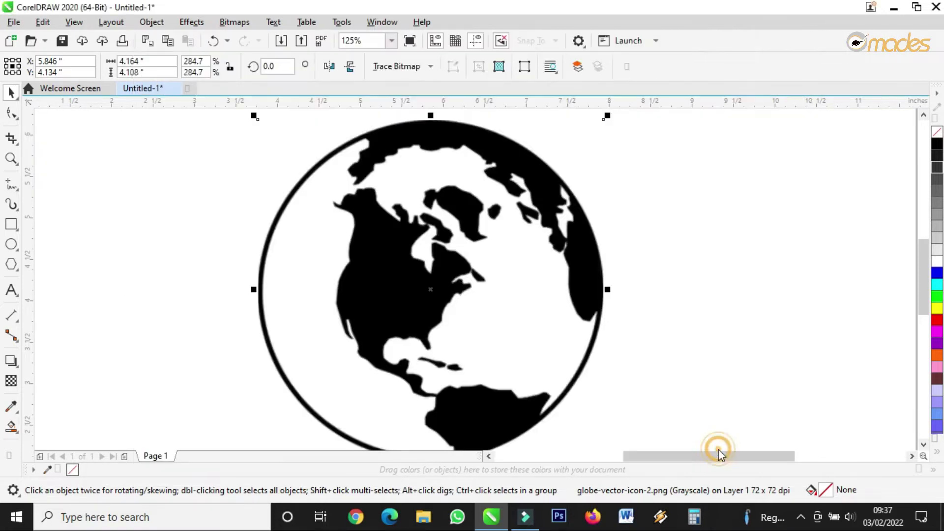
# Step: Separate the traced globe from its original bitmap, delete the bitmap and place the vector globe back near the page centre
pyautogui.click(640, 207)
pyautogui.moveTo(558, 211)
pyautogui.mouseDown()
pyautogui.moveTo(394, 232)
pyautogui.moveTo(256, 234)
pyautogui.mouseUp()
pyautogui.click(397, 220)
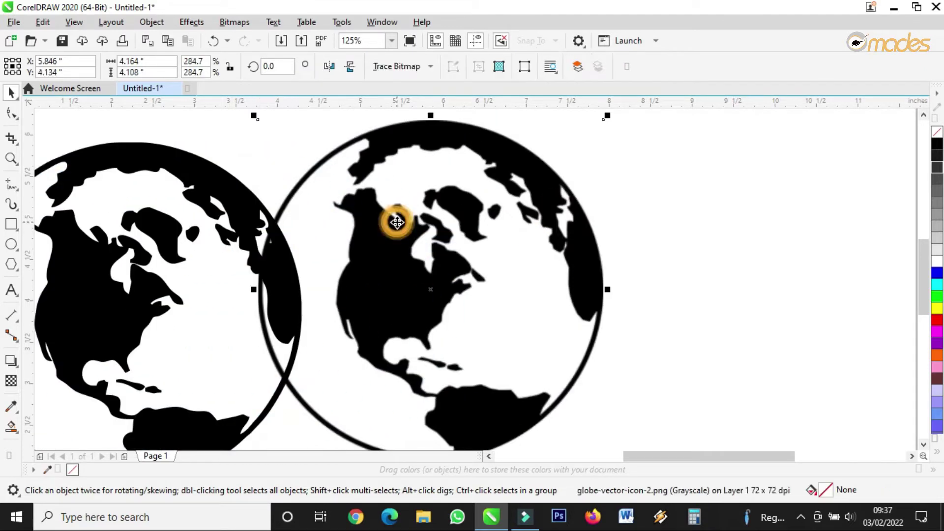
pyautogui.press('Delete')
pyautogui.click(237, 198)
pyautogui.moveTo(313, 202)
pyautogui.mouseDown()
pyautogui.moveTo(506, 190)
pyautogui.moveTo(497, 192)
pyautogui.mouseUp()
# Step: Ungroup the traced globe and break its main curve apart into separate pieces
pyautogui.scroll(-2, 495, 199)
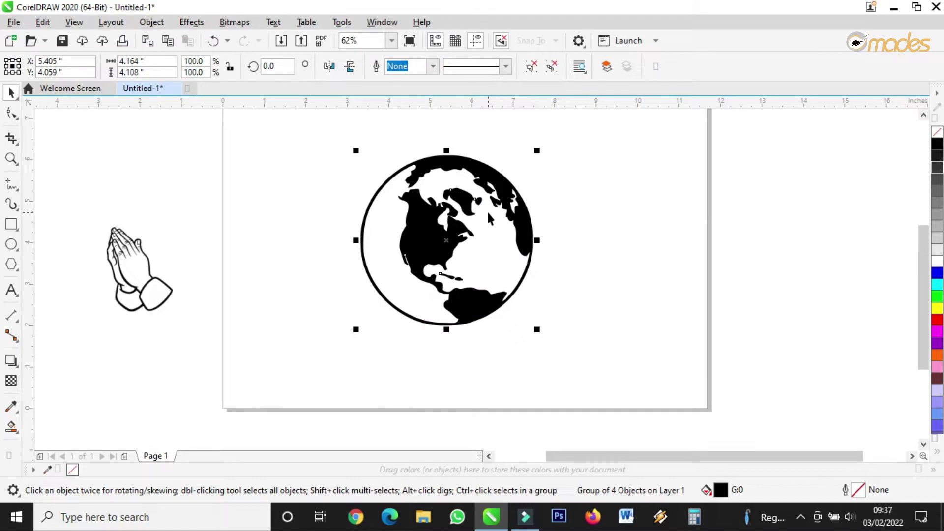
pyautogui.scroll(2, 487, 211)
pyautogui.click(645, 169)
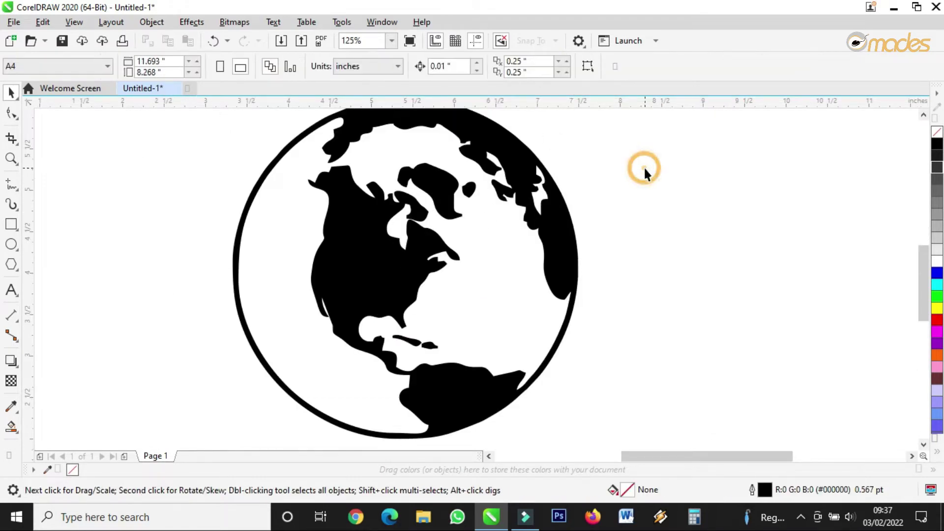
pyautogui.click(533, 160)
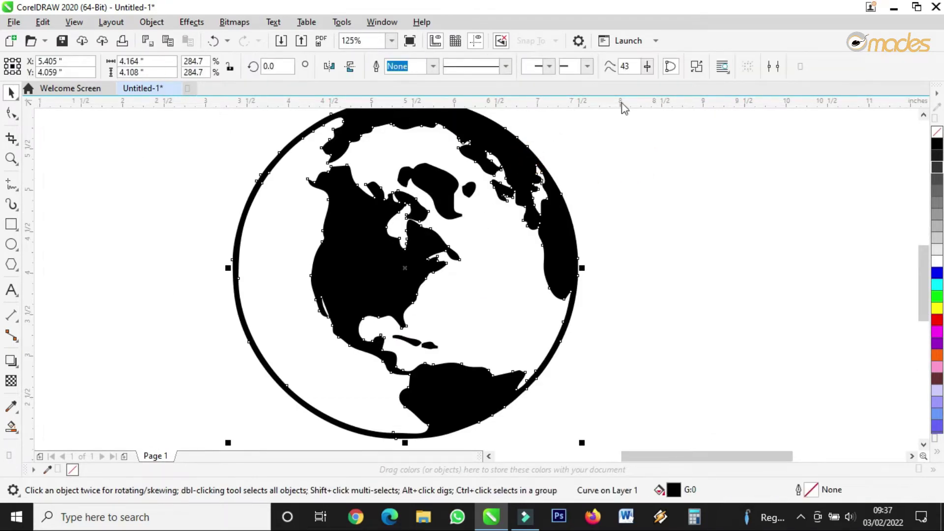
pyautogui.click(696, 67)
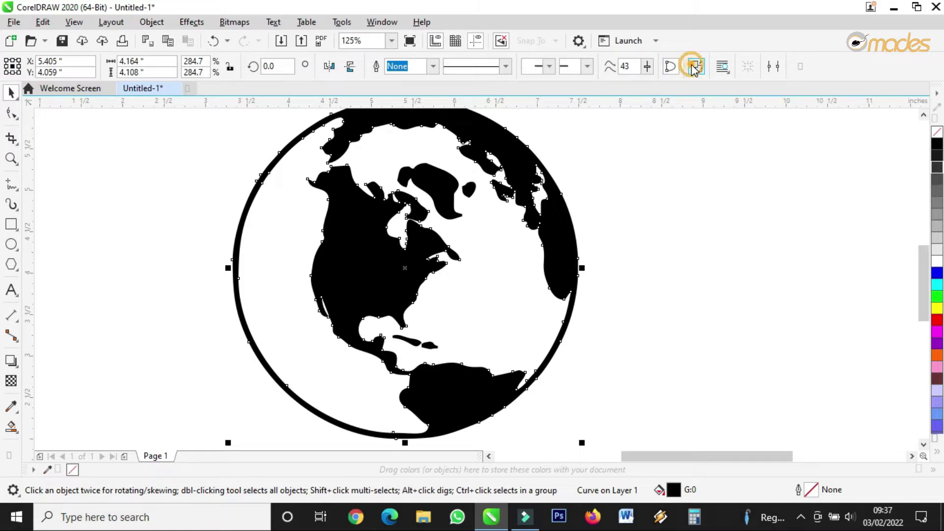
pyautogui.click(673, 179)
# Step: Pull the solid outer circle away from the globe and delete it
pyautogui.moveTo(278, 159); pyautogui.dragTo(688, 172)
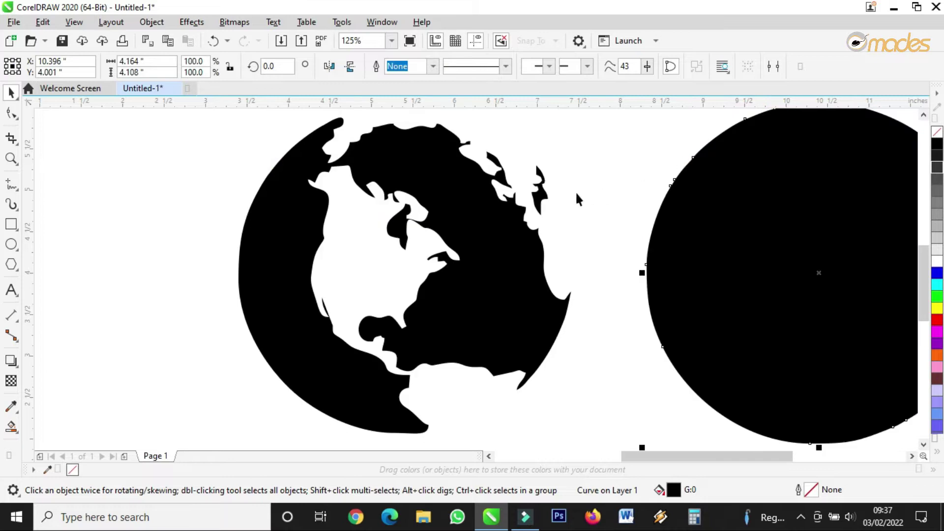
pyautogui.scroll(-2, 510, 226)
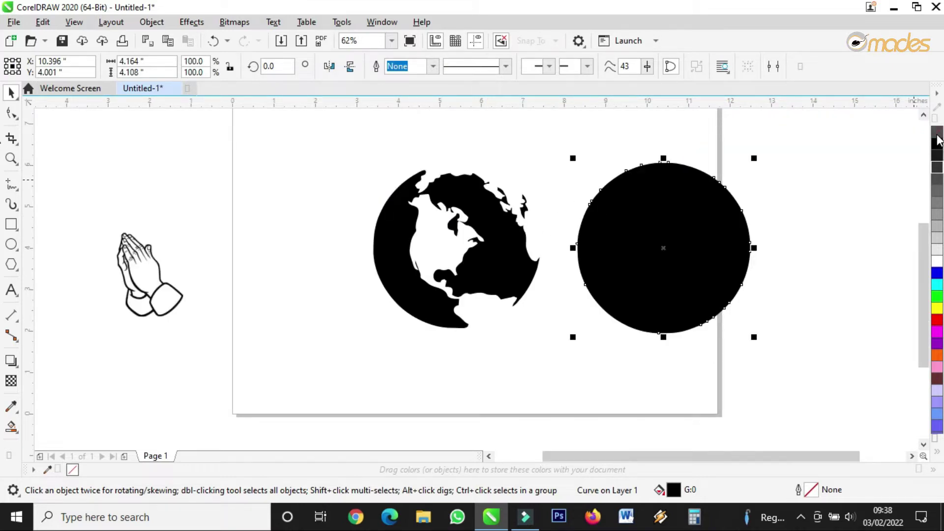
pyautogui.click(937, 134)
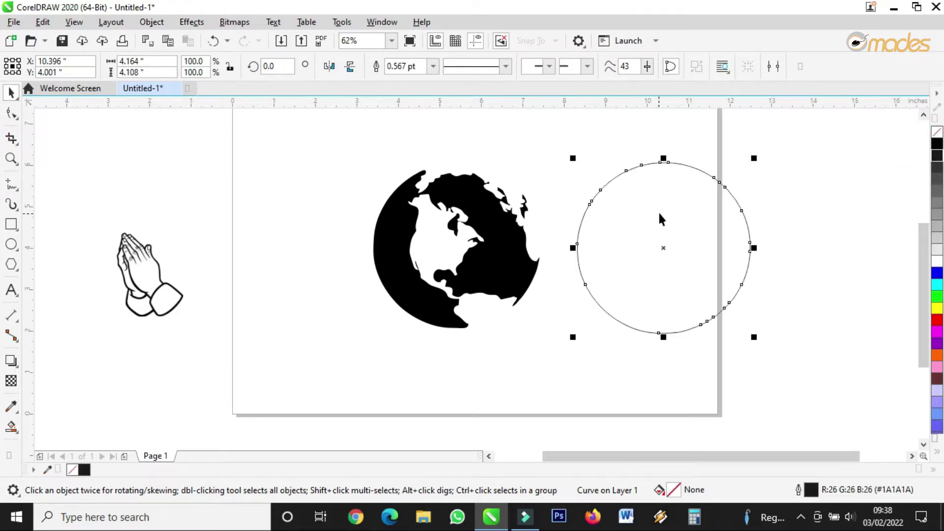
pyautogui.press('Delete')
# Step: Examine the nodes of the remaining globe curve around the North American coastline with the Shape tool
pyautogui.click(421, 310)
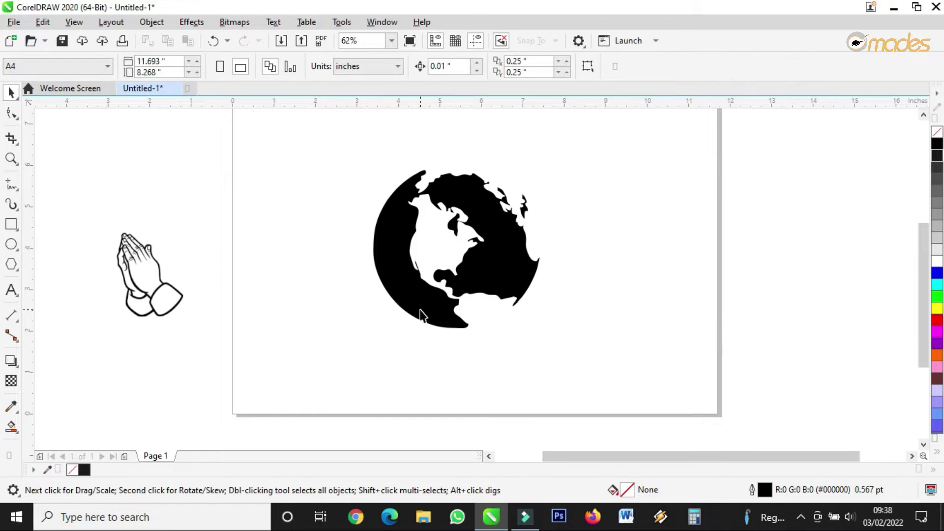
pyautogui.click(421, 310)
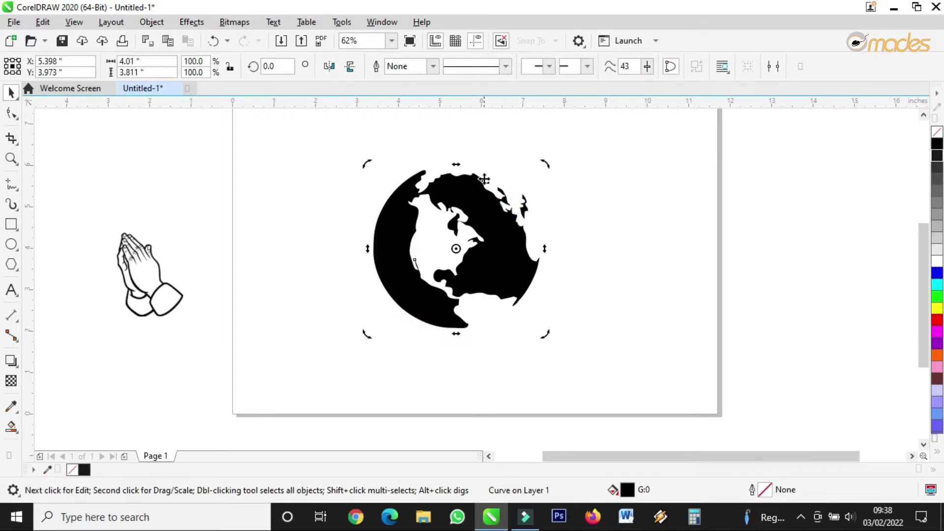
pyautogui.press('F10')
pyautogui.scroll(3, 459, 233)
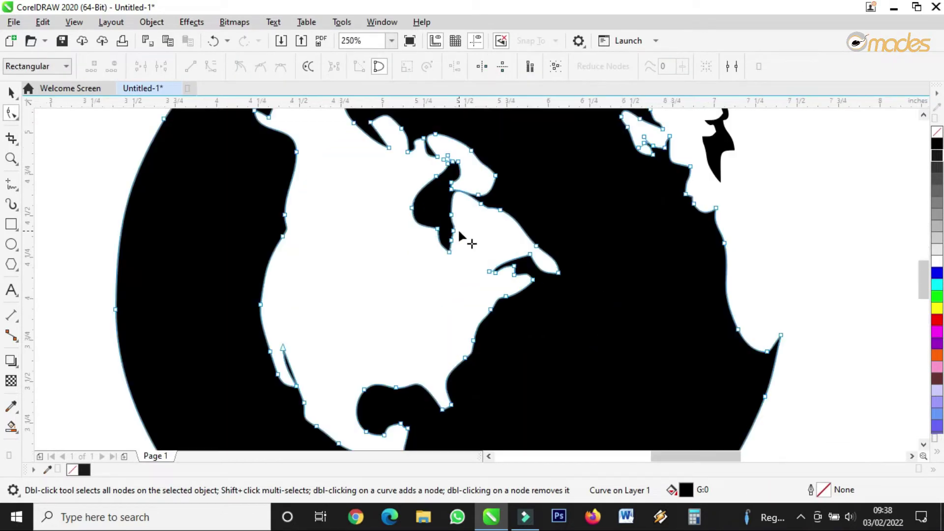
pyautogui.moveTo(407, 264); pyautogui.dragTo(472, 164)
pyautogui.click(11, 92)
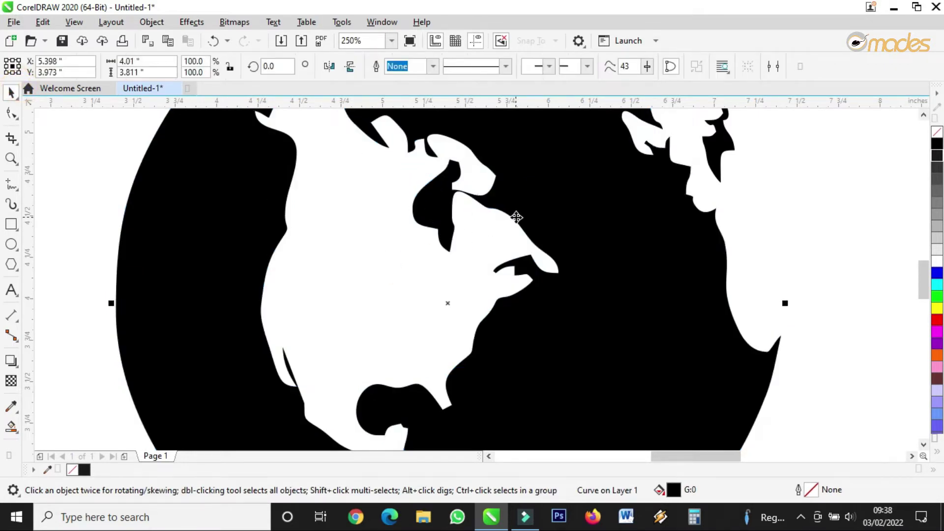
pyautogui.press('F3')
pyautogui.click(639, 229)
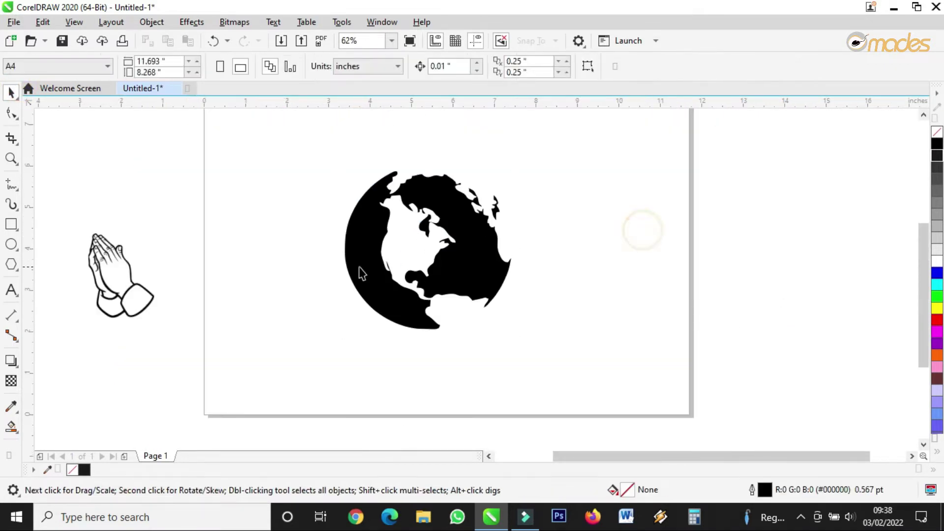
# Step: Move the praying-hands bitmap to the right of the globe and trace it with an Outline Trace of the Line art type
pyautogui.click(110, 289)
pyautogui.moveTo(113, 286); pyautogui.dragTo(563, 249)
pyautogui.scroll(2, 561, 249)
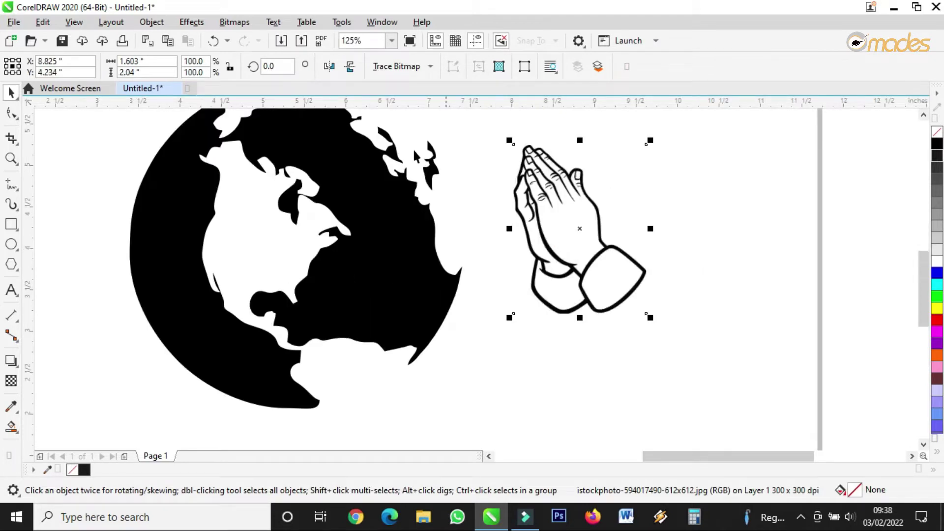
pyautogui.click(235, 22)
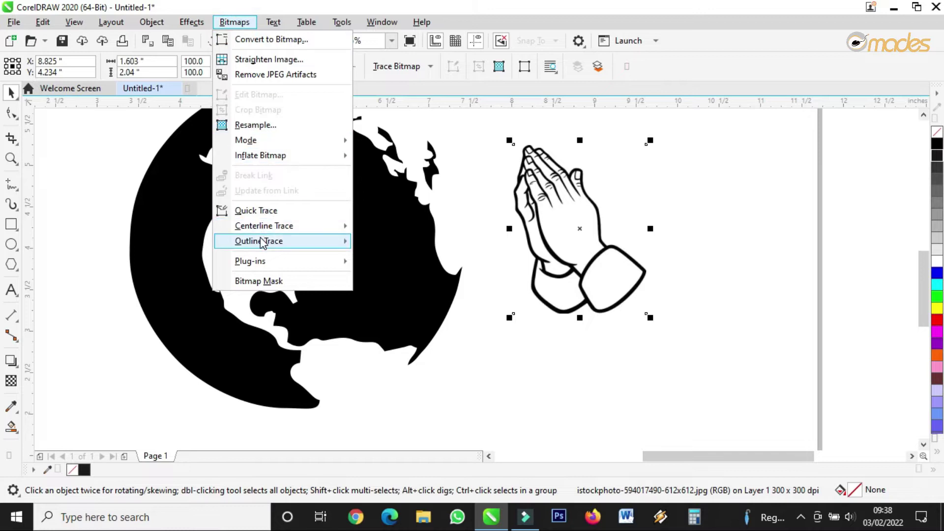
pyautogui.moveTo(301, 242)
pyautogui.click(396, 243)
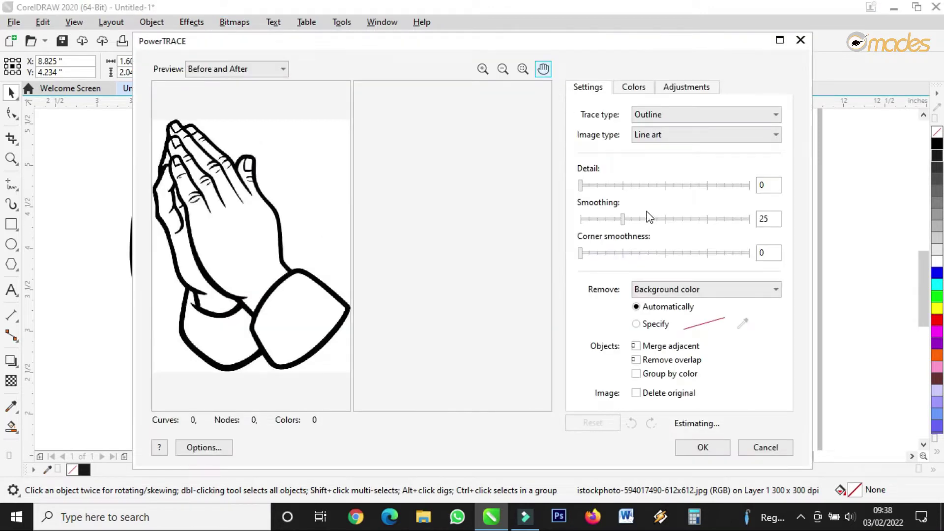
pyautogui.click(715, 449)
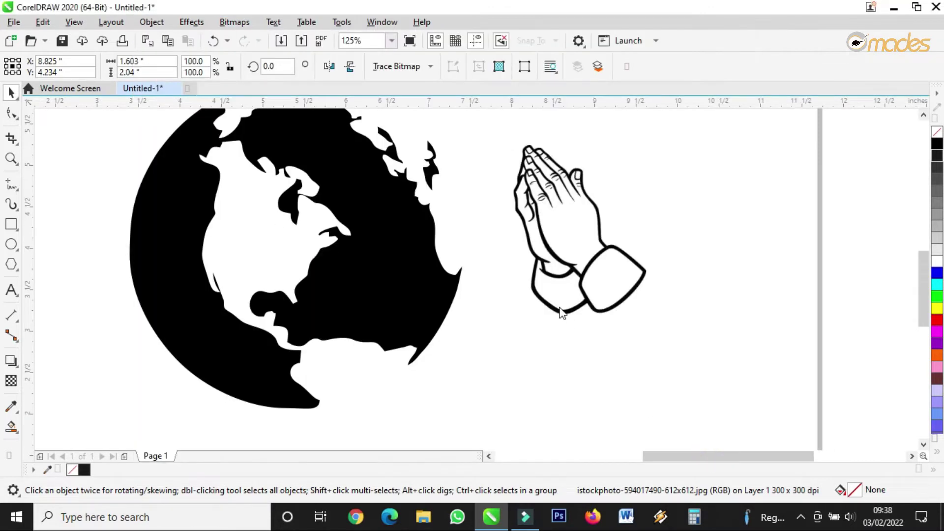
# Step: Shift the traced praying hands to the right by about 1 inch and delete the original hands bitmap
pyautogui.click(654, 173)
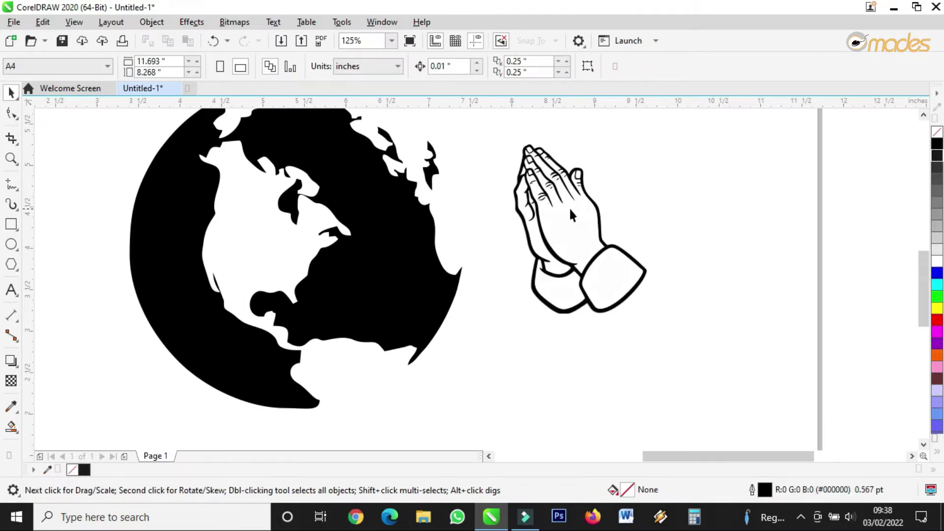
pyautogui.moveTo(553, 191); pyautogui.dragTo(636, 192)
pyautogui.click(571, 184)
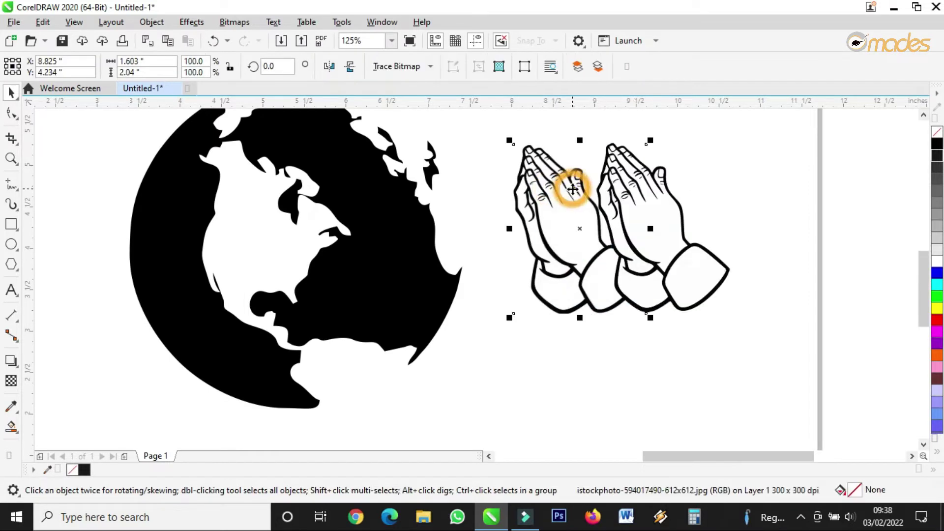
pyautogui.press('Delete')
# Step: Ungroup the traced praying hands and examine the nodes of their black outline curve
pyautogui.click(634, 187)
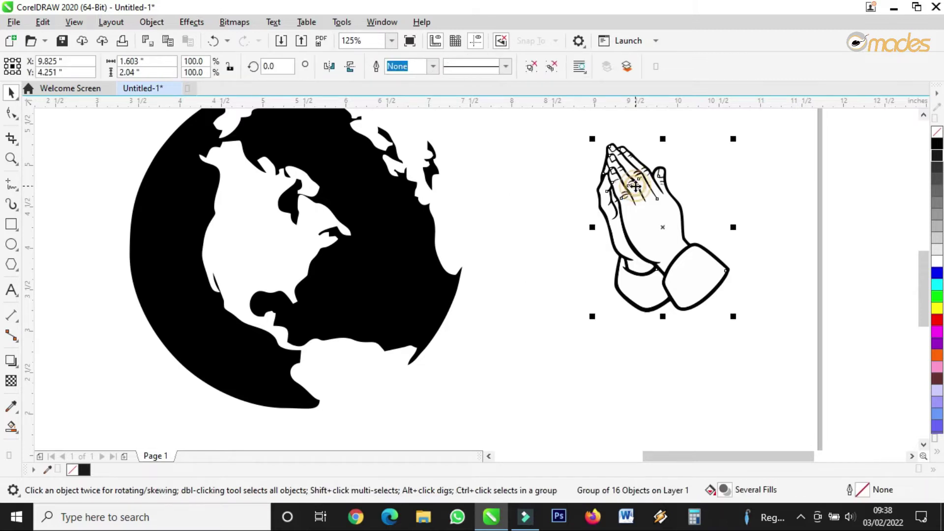
pyautogui.click(551, 67)
pyautogui.click(710, 262)
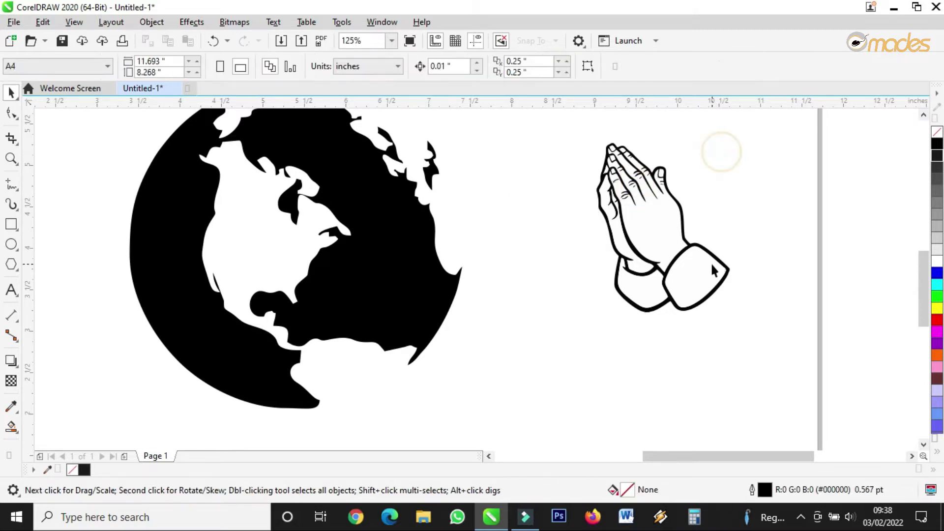
pyautogui.scroll(2, 710, 262)
pyautogui.doubleClick(737, 268)
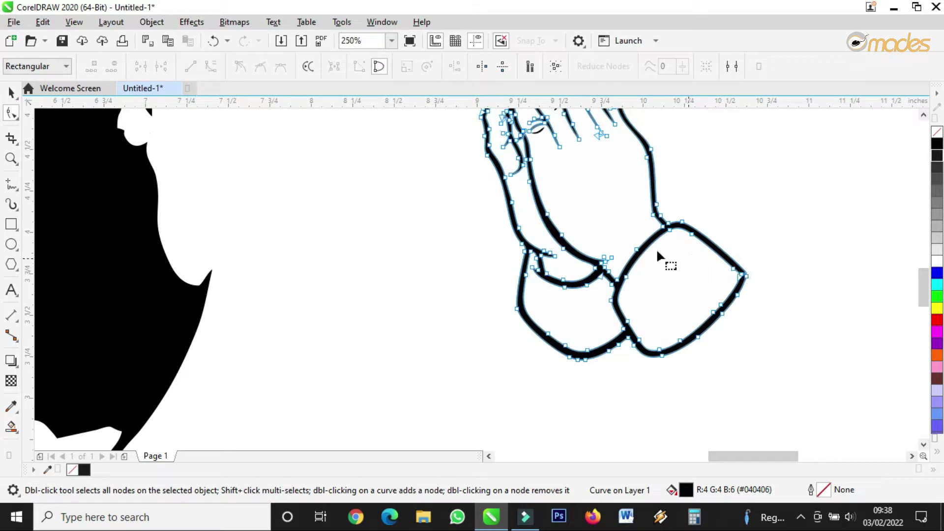
pyautogui.click(10, 94)
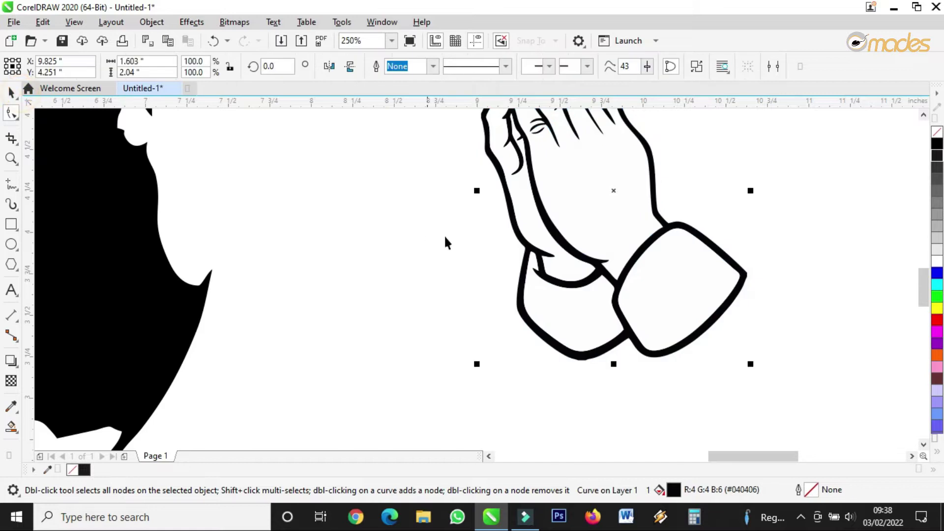
# Step: Select all the praying-hands pieces and group them into one object
pyautogui.scroll(-2, 517, 286)
pyautogui.moveTo(453, 350); pyautogui.dragTo(722, 126)
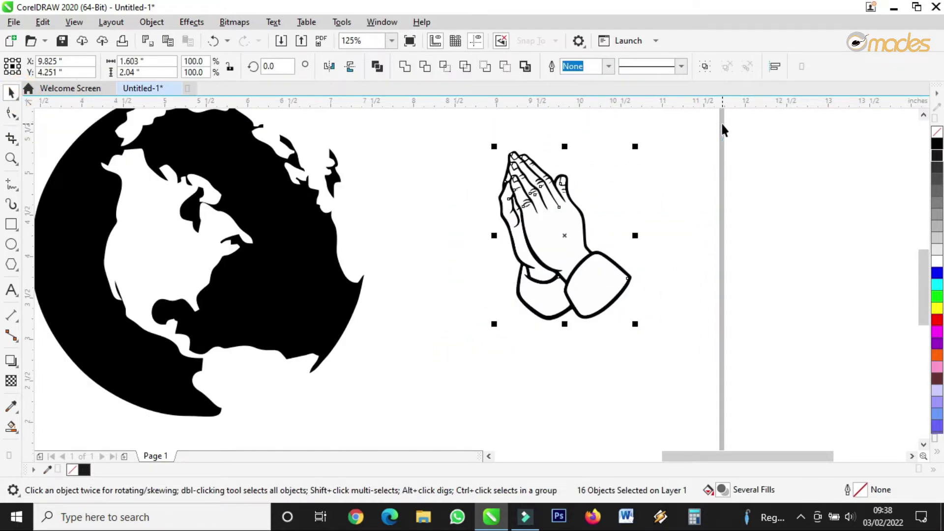
pyautogui.click(705, 67)
pyautogui.click(566, 241)
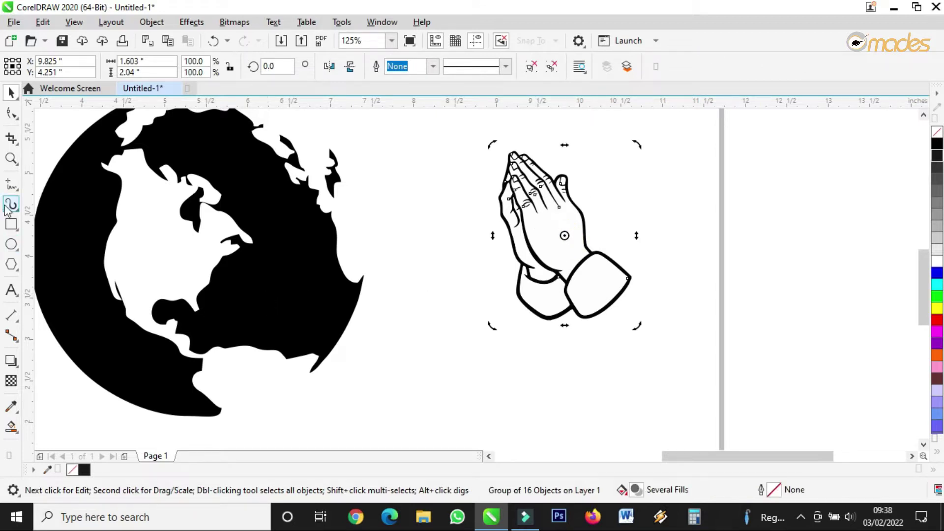
# Step: Draw three closed freehand outlines inside the globe's white North America area, the lowest about 0.29 by 0.84 inches
pyautogui.click(11, 184)
pyautogui.scroll(2, 129, 232)
pyautogui.moveTo(134, 231)
pyautogui.mouseDown()
pyautogui.moveTo(141, 251)
pyautogui.moveTo(136, 227)
pyautogui.moveTo(178, 247)
pyautogui.moveTo(191, 269)
pyautogui.moveTo(211, 263)
pyautogui.moveTo(224, 206)
pyautogui.moveTo(218, 178)
pyautogui.moveTo(177, 156)
pyautogui.moveTo(189, 213)
pyautogui.moveTo(178, 234)
pyautogui.mouseUp()
pyautogui.moveTo(115, 274)
pyautogui.mouseDown()
pyautogui.moveTo(122, 371)
pyautogui.moveTo(151, 410)
pyautogui.moveTo(156, 384)
pyautogui.moveTo(119, 324)
pyautogui.moveTo(114, 272)
pyautogui.mouseUp()
pyautogui.click(11, 92)
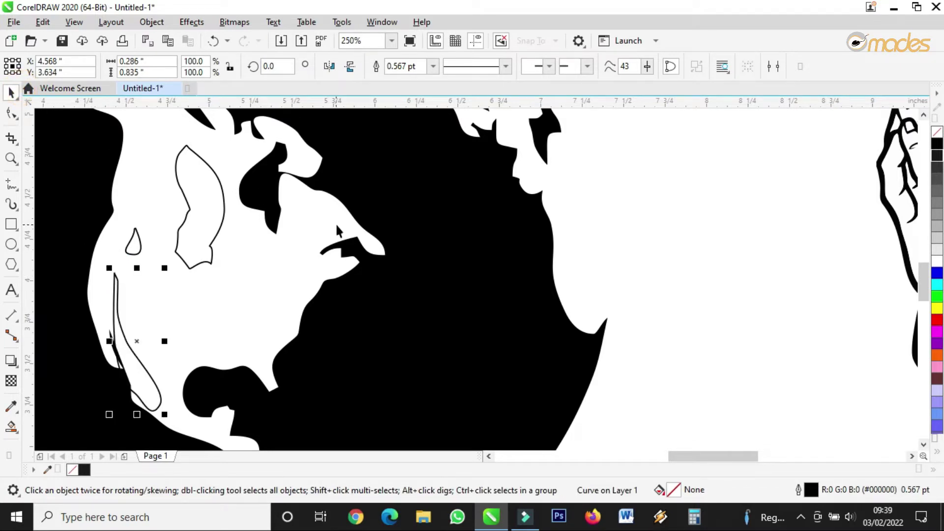
# Step: Fill the three freehand shapes inside North America with yellow and remove their outlines
pyautogui.press('F3')
pyautogui.moveTo(104, 167); pyautogui.dragTo(286, 349)
pyautogui.click(937, 308)
pyautogui.scroll(3, 253, 221)
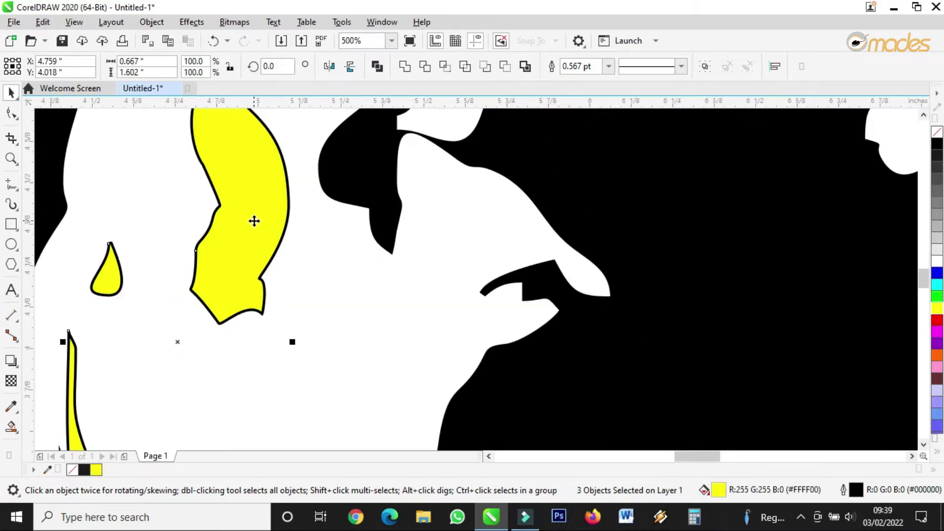
pyautogui.click(609, 65)
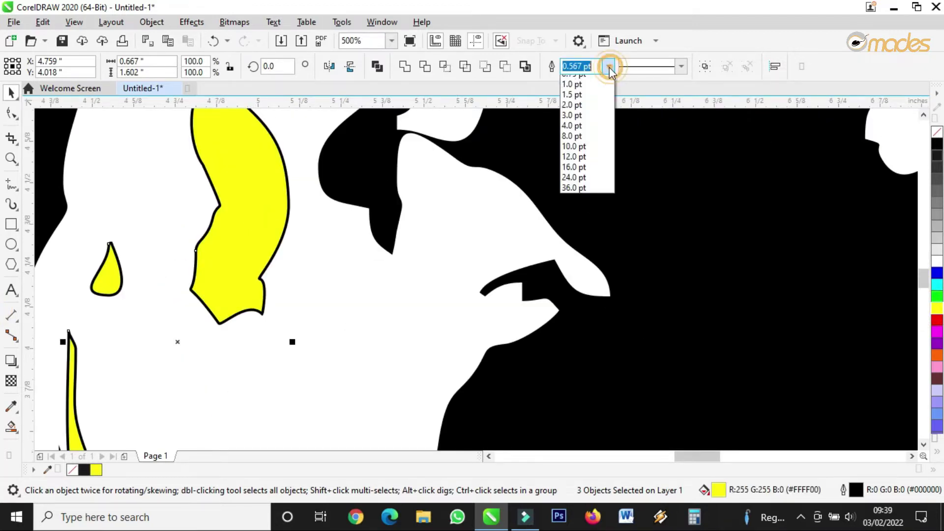
pyautogui.click(580, 77)
# Step: Replace the solid black fill of the globe's ocean shape with a linear fountain fill
pyautogui.scroll(-4, 406, 201)
pyautogui.click(484, 215)
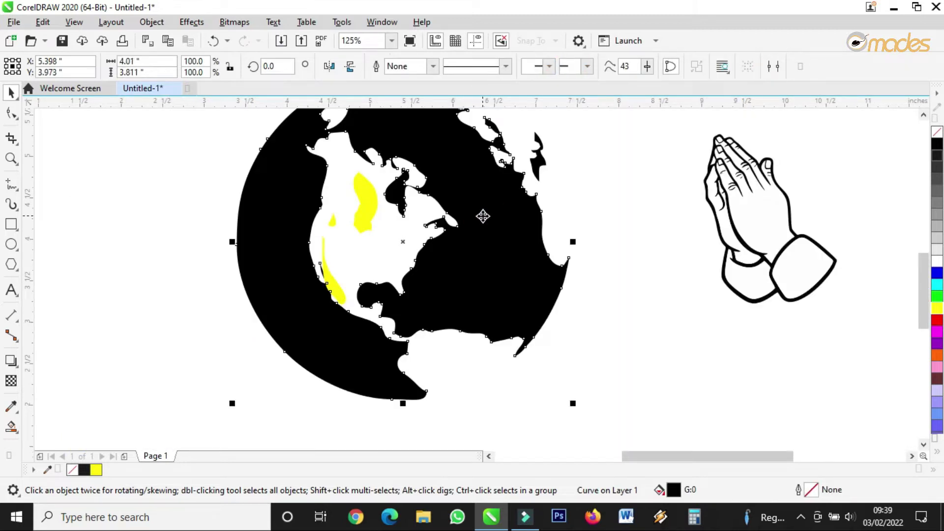
pyautogui.click(16, 434)
pyautogui.click(49, 425)
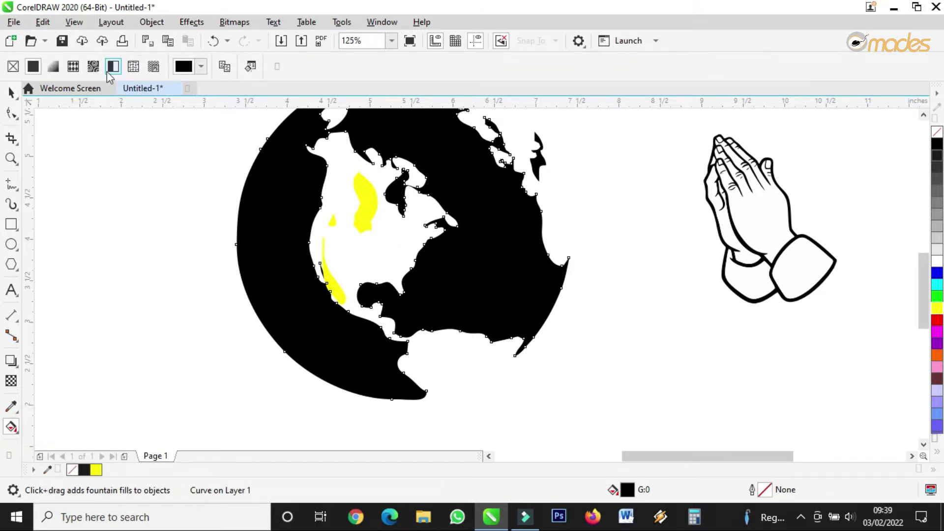
pyautogui.click(53, 66)
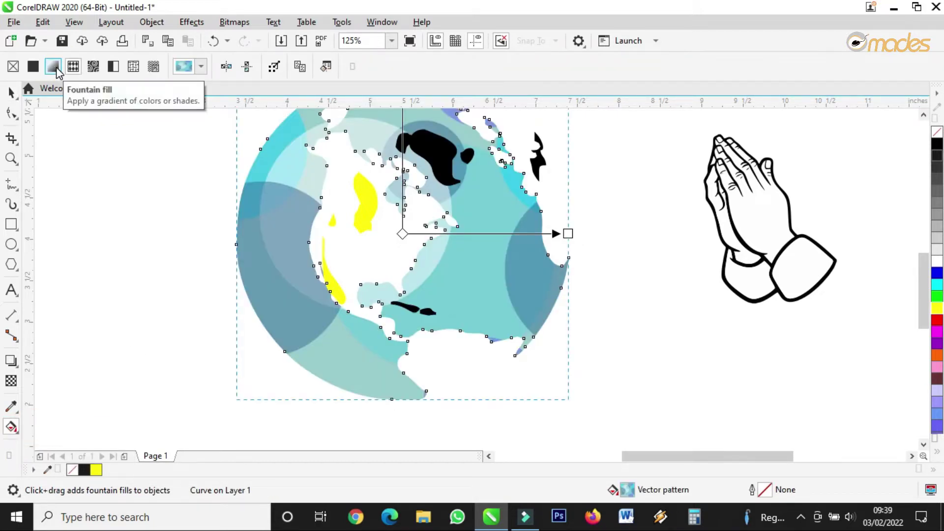
pyautogui.click(54, 67)
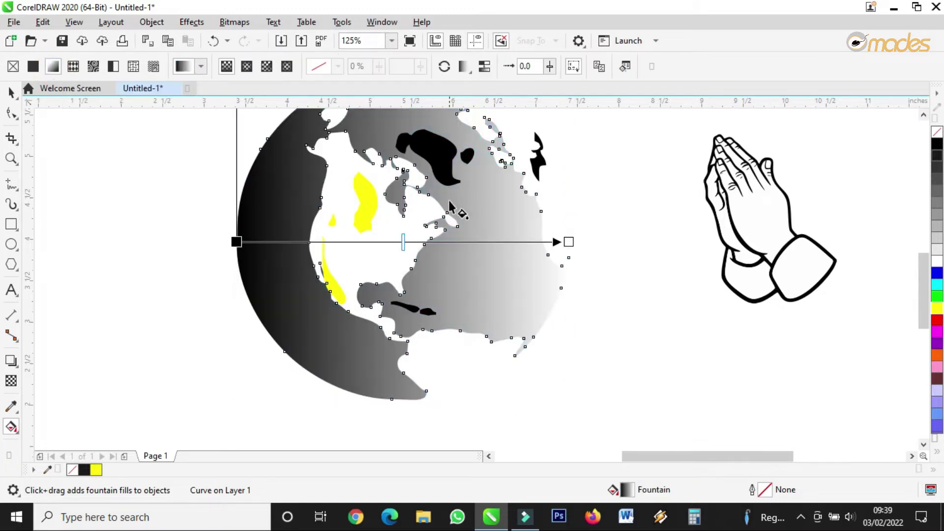
# Step: Colour the ocean's fountain fill from dark indigo at its left end to light purple at its right end
pyautogui.click(937, 451)
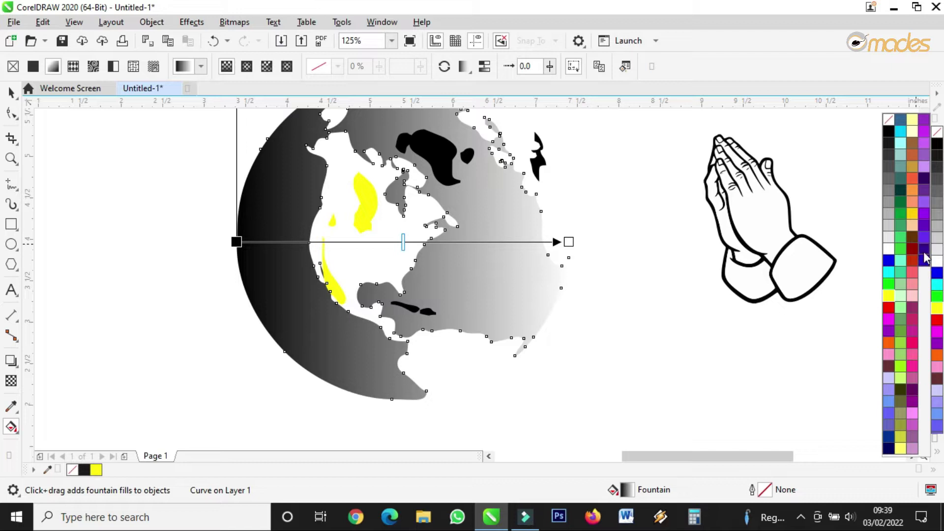
pyautogui.moveTo(923, 250); pyautogui.dragTo(236, 241)
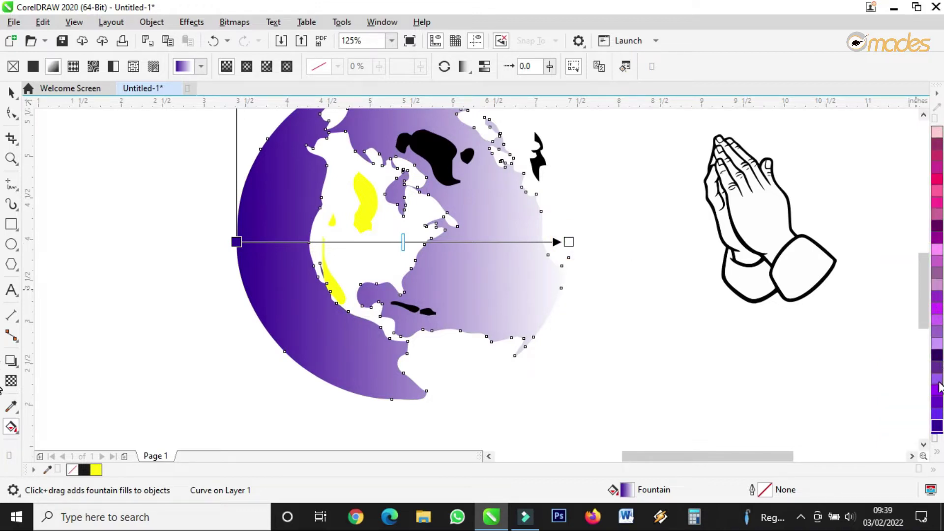
pyautogui.moveTo(939, 386); pyautogui.dragTo(426, 233)
pyautogui.click(10, 92)
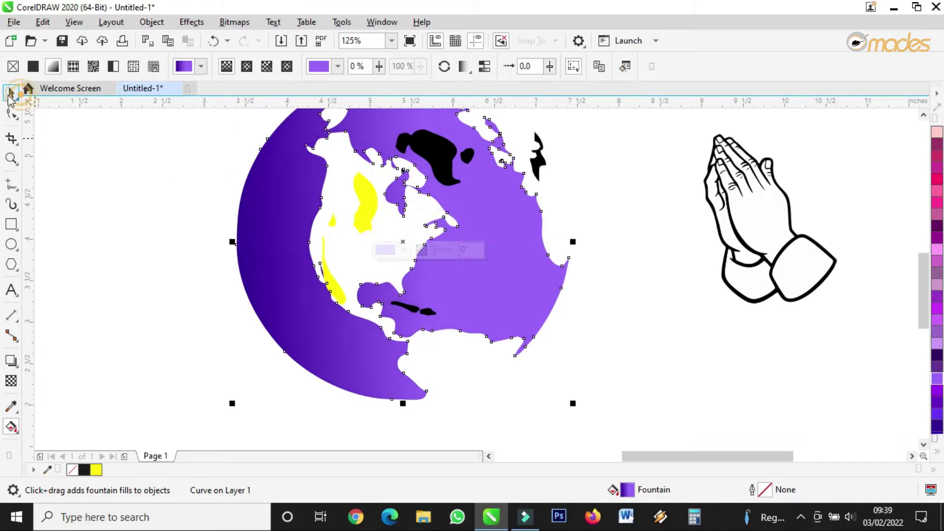
# Step: Fill the three yellow shapes and the three small black shapes inside the globe with lime green
pyautogui.scroll(-3, 429, 218)
pyautogui.moveTo(356, 339); pyautogui.dragTo(470, 158)
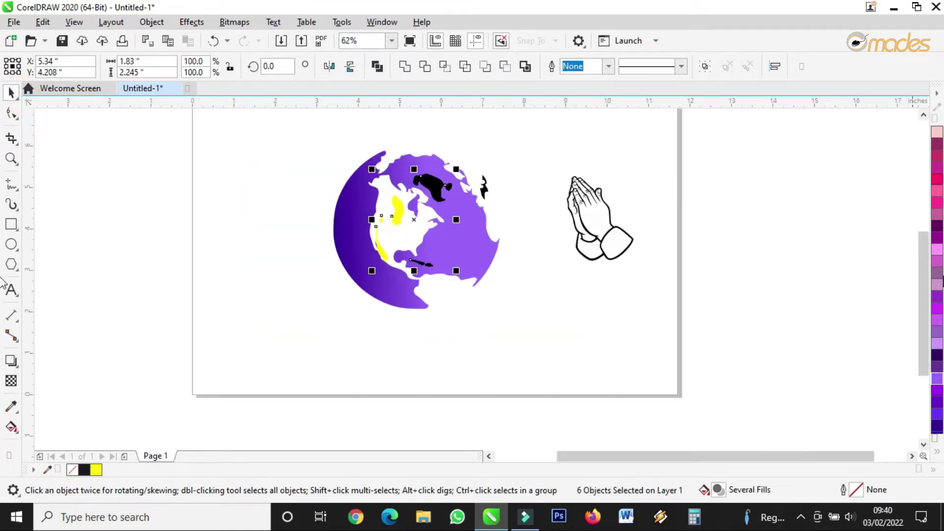
pyautogui.click(937, 443)
pyautogui.click(898, 363)
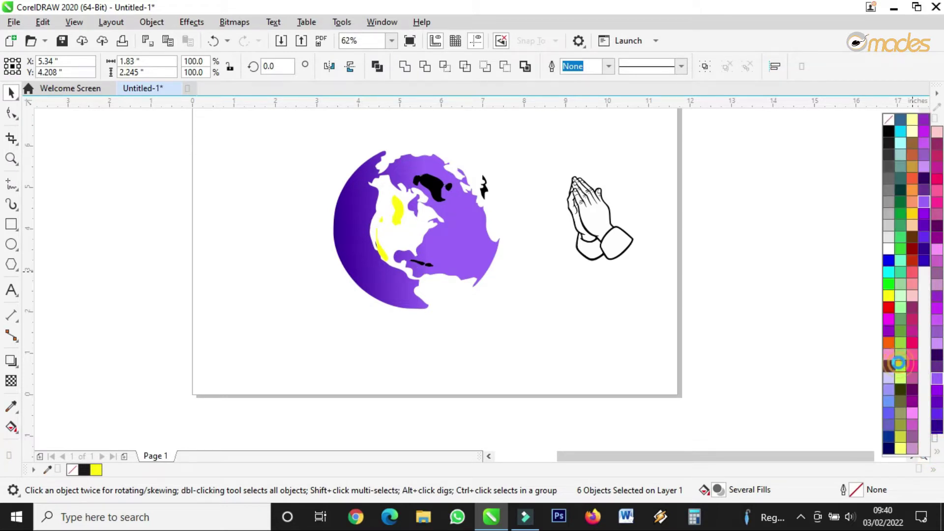
pyautogui.click(604, 308)
# Step: Move the praying-hands group onto the globe's lower right, centred at about X 5.92, Y 3.46 inches
pyautogui.click(594, 221)
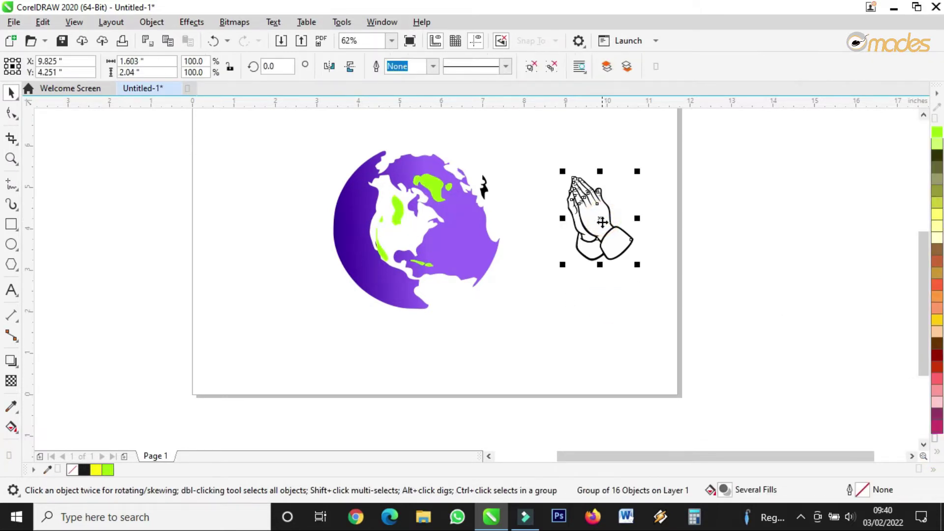
pyautogui.moveTo(603, 220); pyautogui.dragTo(443, 246)
pyautogui.scroll(2, 448, 253)
pyautogui.moveTo(476, 279); pyautogui.dragTo(475, 297)
pyautogui.scroll(-2, 489, 285)
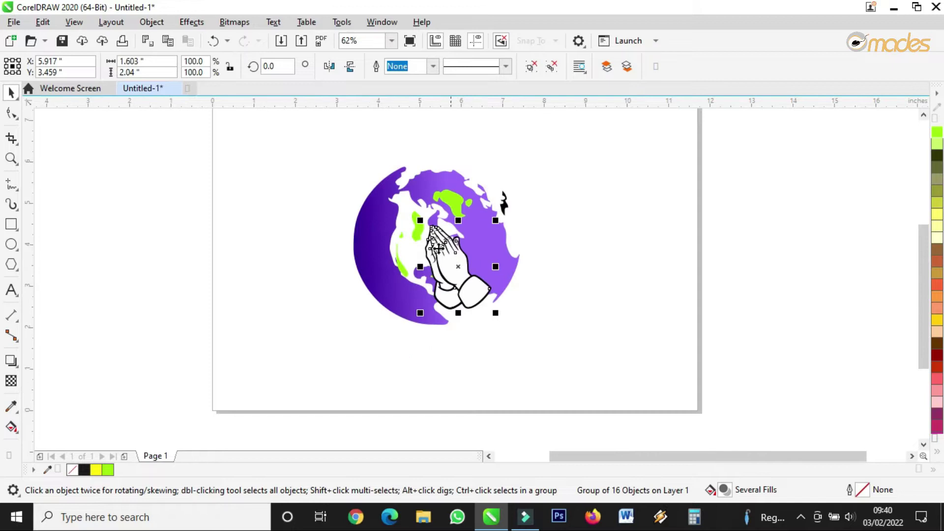
pyautogui.scroll(2, 439, 249)
pyautogui.moveTo(480, 205); pyautogui.dragTo(482, 188)
pyautogui.hotkey('ctrl', 'z')
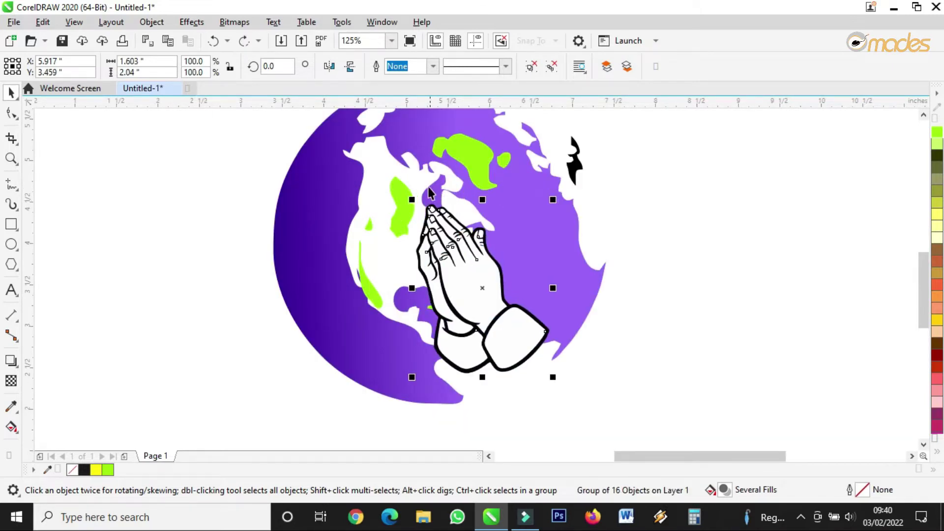
# Step: Delete nodes of the ocean curve along the purple bay just above the fingertips to simplify its edge
pyautogui.scroll(2, 436, 187)
pyautogui.press('F10')
pyautogui.click(437, 207)
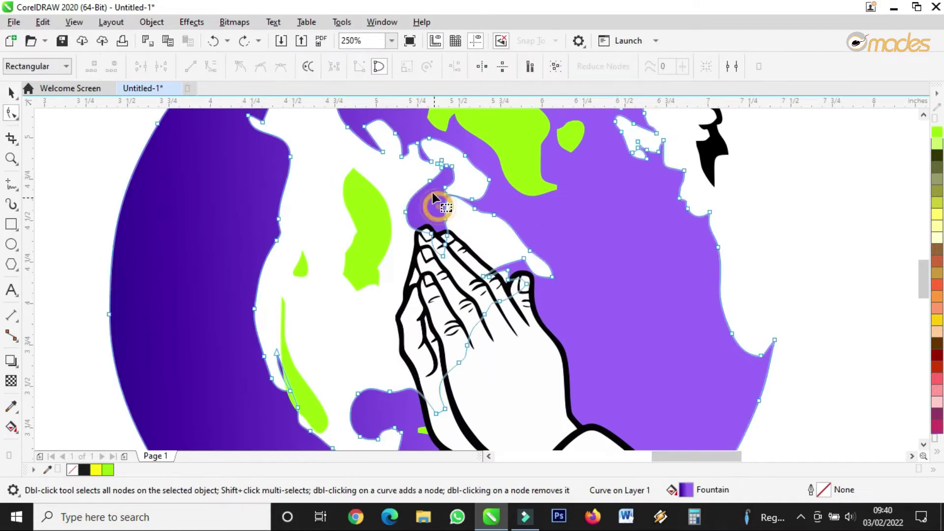
pyautogui.moveTo(455, 163); pyautogui.dragTo(437, 199)
pyautogui.scroll(2, 441, 185)
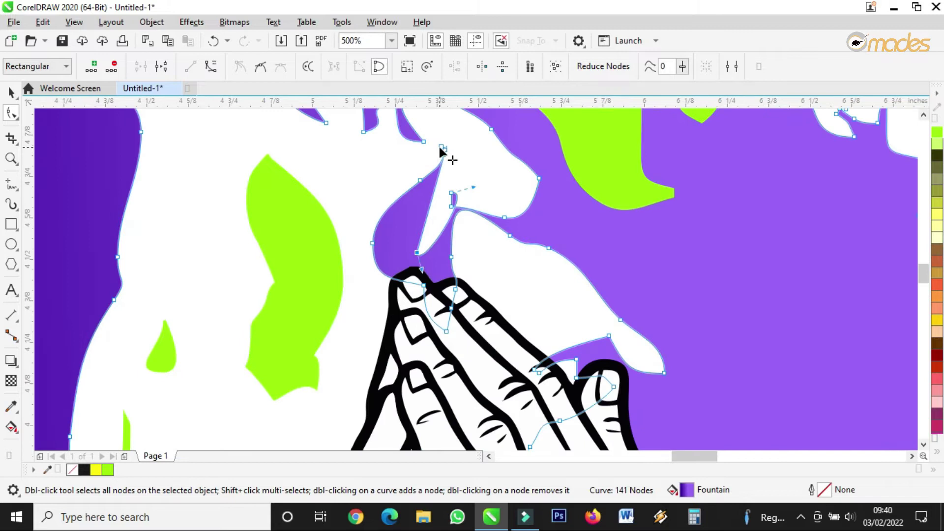
pyautogui.moveTo(454, 158); pyautogui.dragTo(417, 255)
pyautogui.click(419, 163)
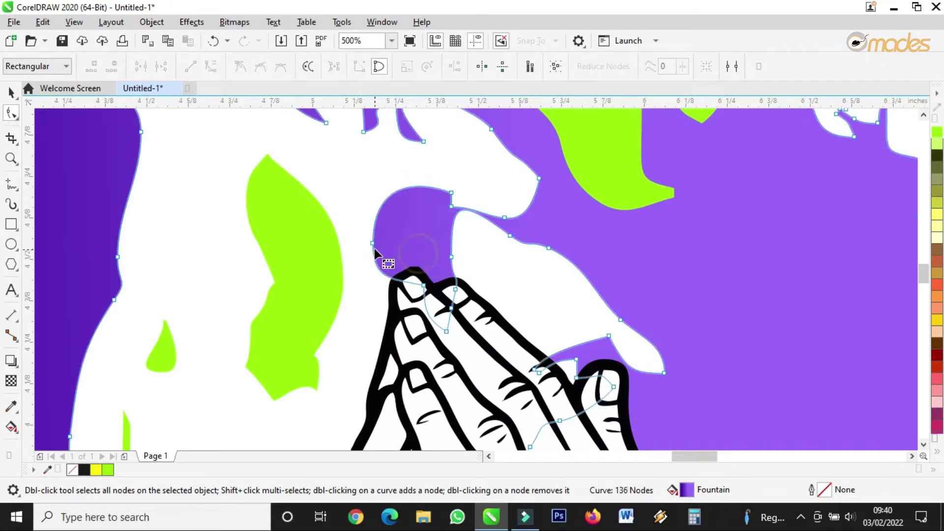
pyautogui.doubleClick(370, 241)
pyautogui.doubleClick(450, 207)
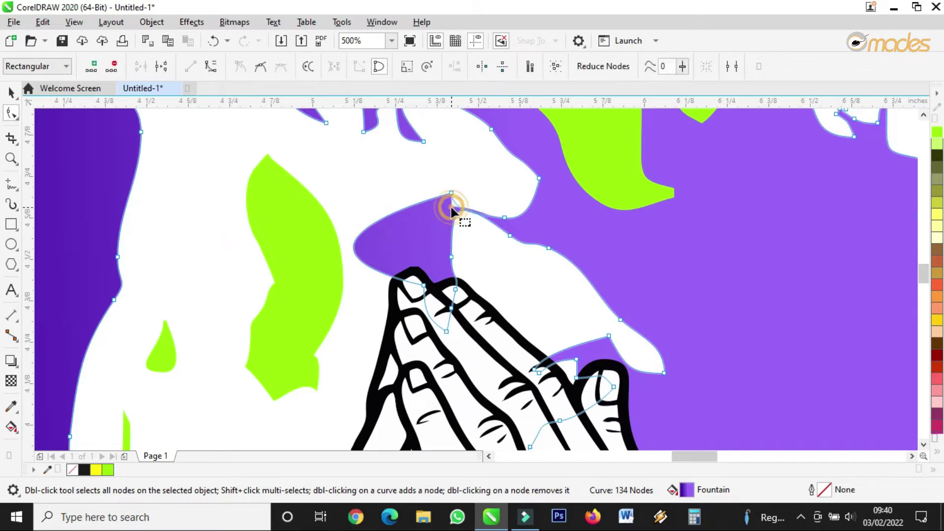
# Step: Draw a closed freehand shape about 0.65 by 0.56 inches around the purple bay above the fingertips and fill it brown
pyautogui.click(10, 184)
pyautogui.moveTo(428, 167)
pyautogui.mouseDown()
pyautogui.moveTo(372, 181)
pyautogui.moveTo(357, 200)
pyautogui.moveTo(348, 239)
pyautogui.moveTo(367, 287)
pyautogui.moveTo(498, 357)
pyautogui.moveTo(562, 326)
pyautogui.moveTo(552, 290)
pyautogui.moveTo(512, 252)
pyautogui.moveTo(491, 183)
pyautogui.moveTo(432, 170)
pyautogui.mouseUp()
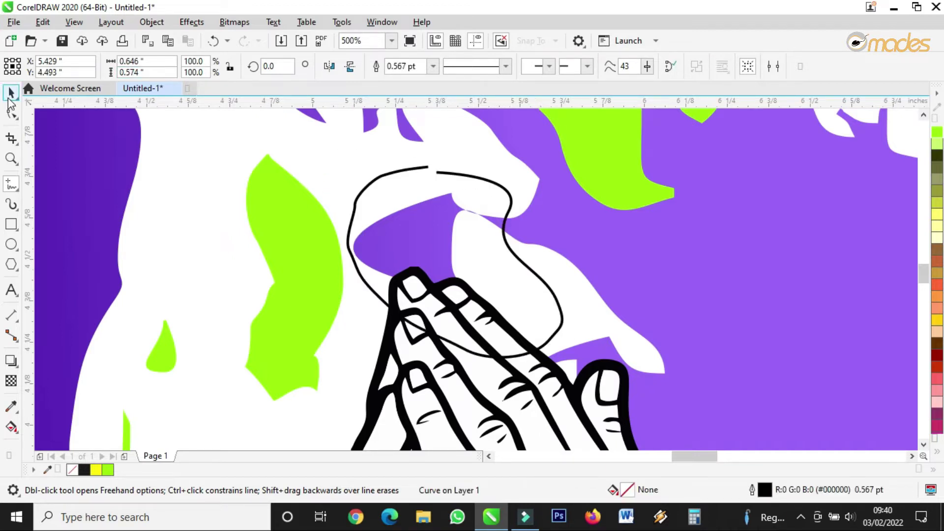
pyautogui.click(11, 93)
pyautogui.scroll(5, 435, 166)
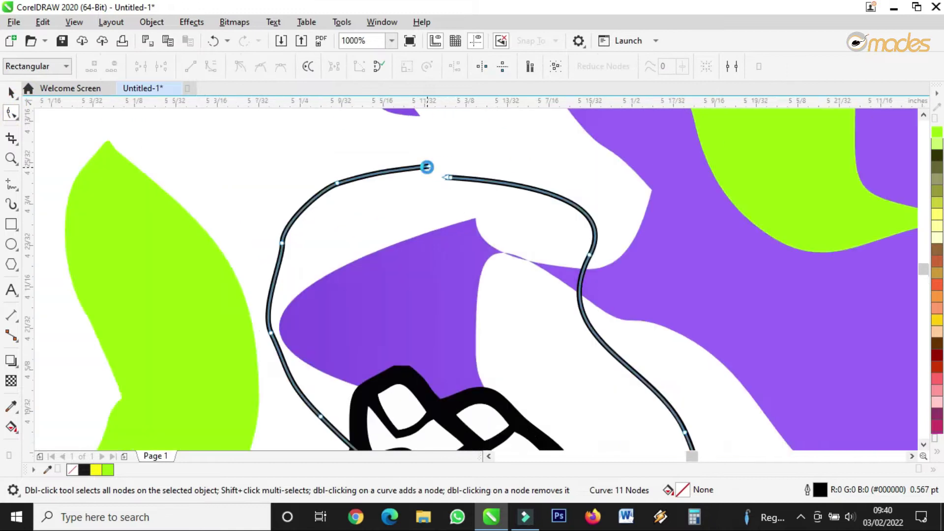
pyautogui.moveTo(432, 165); pyautogui.dragTo(470, 192)
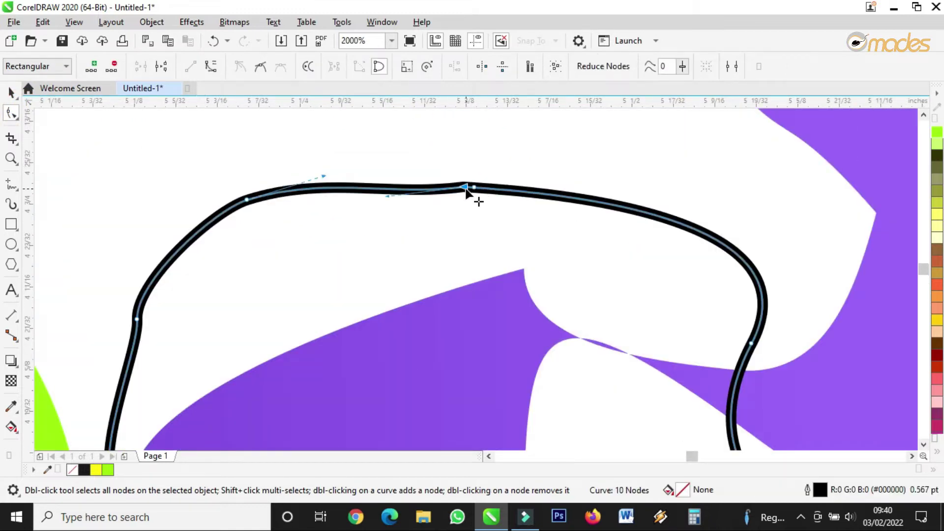
pyautogui.click(10, 92)
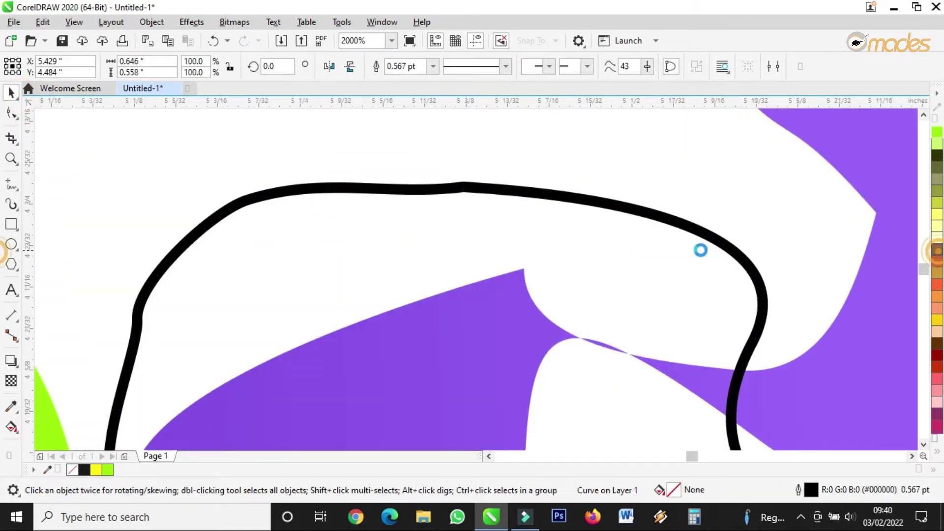
# Step: Trim the ocean curve with the brown shape and delete the brown shape
pyautogui.scroll(-7, 538, 253)
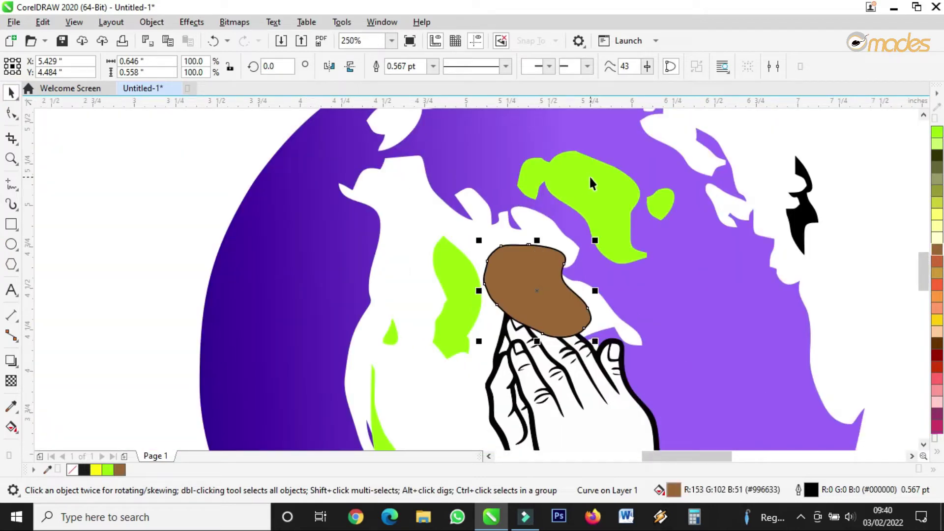
pyautogui.keyDown('shift'); pyautogui.click(488, 139); pyautogui.keyUp('shift')
pyautogui.click(425, 67)
pyautogui.press('Escape')
pyautogui.moveTo(528, 278); pyautogui.dragTo(178, 194)
pyautogui.press('Delete')
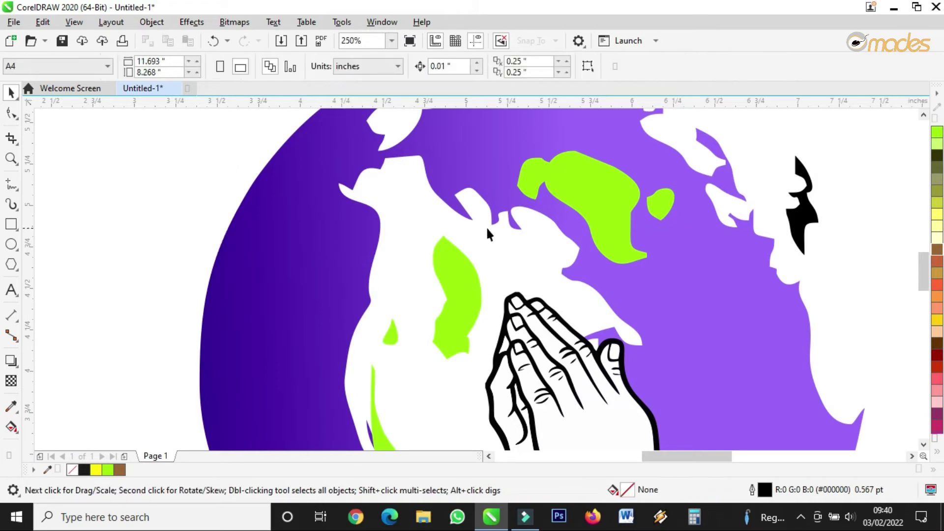
# Step: Enlarge the praying-hands group to about 1.70 by 2.16 inches and place a duplicate about 2 inches to its left
pyautogui.scroll(-2, 487, 226)
pyautogui.click(524, 315)
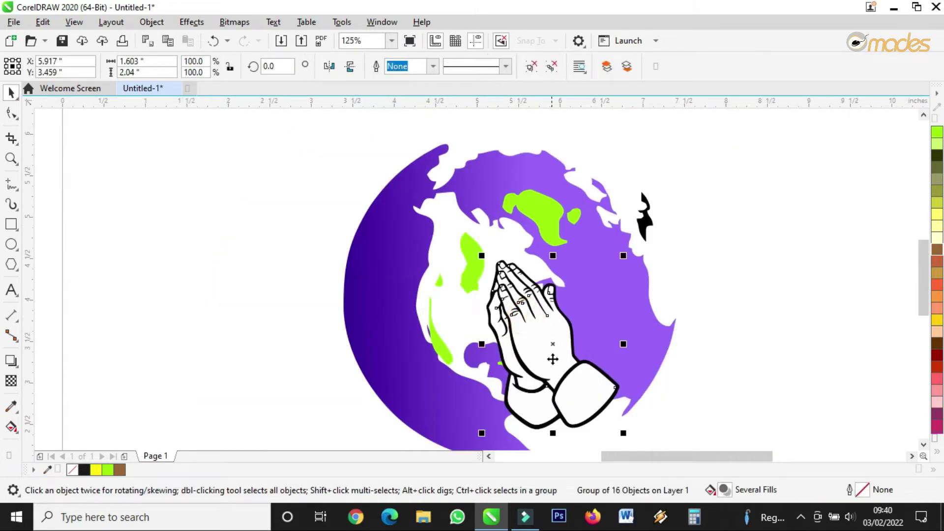
pyautogui.moveTo(559, 370); pyautogui.dragTo(554, 372)
pyautogui.moveTo(614, 256); pyautogui.dragTo(623, 247)
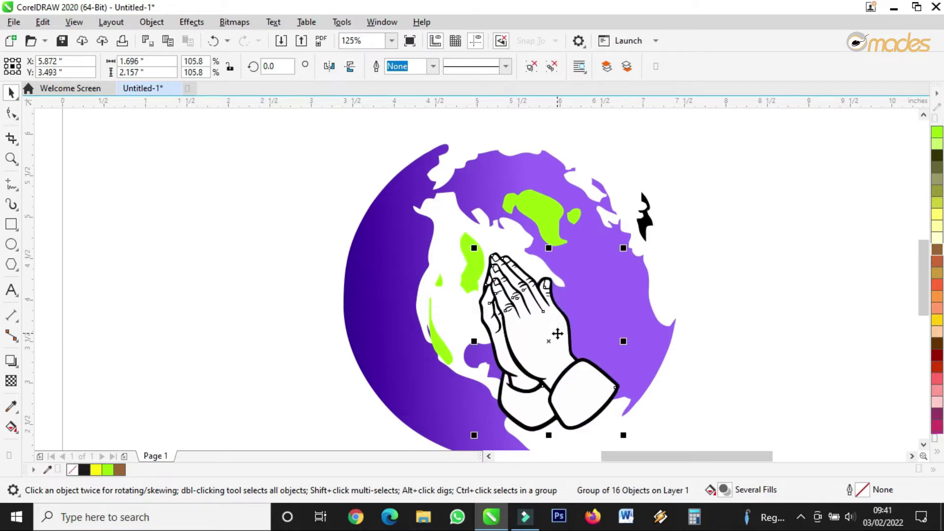
pyautogui.moveTo(548, 327); pyautogui.dragTo(381, 324)
pyautogui.scroll(2, 533, 339)
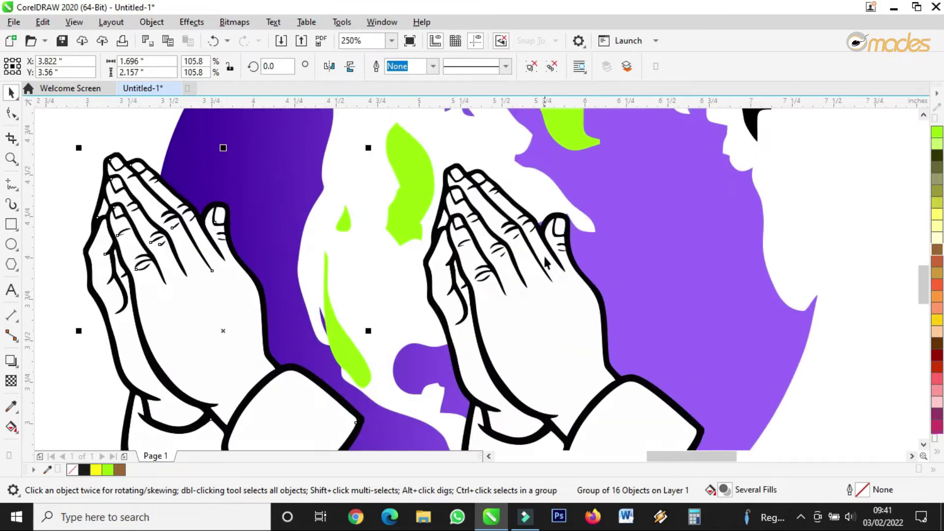
# Step: Give the original praying-hands group a 3.0 pt outline, and colour both its fill and outline white
pyautogui.click(548, 253)
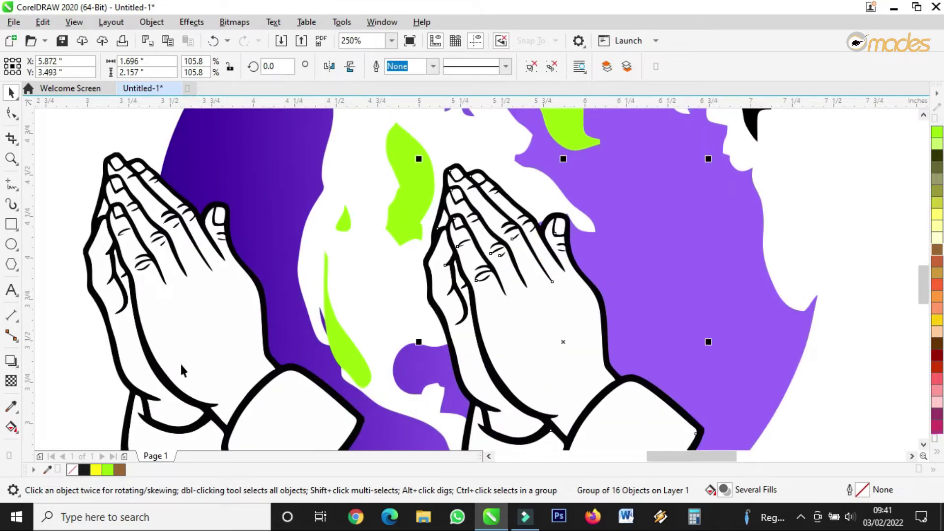
pyautogui.click(433, 66)
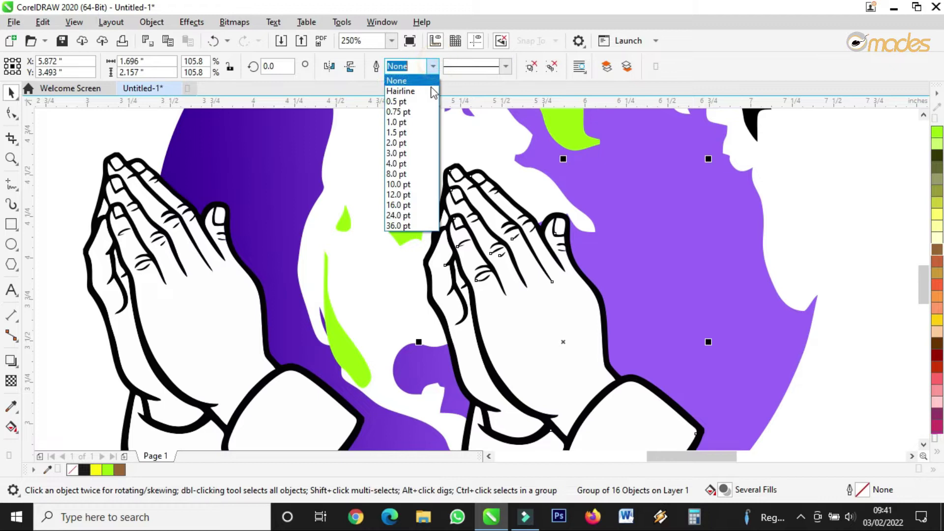
pyautogui.click(402, 155)
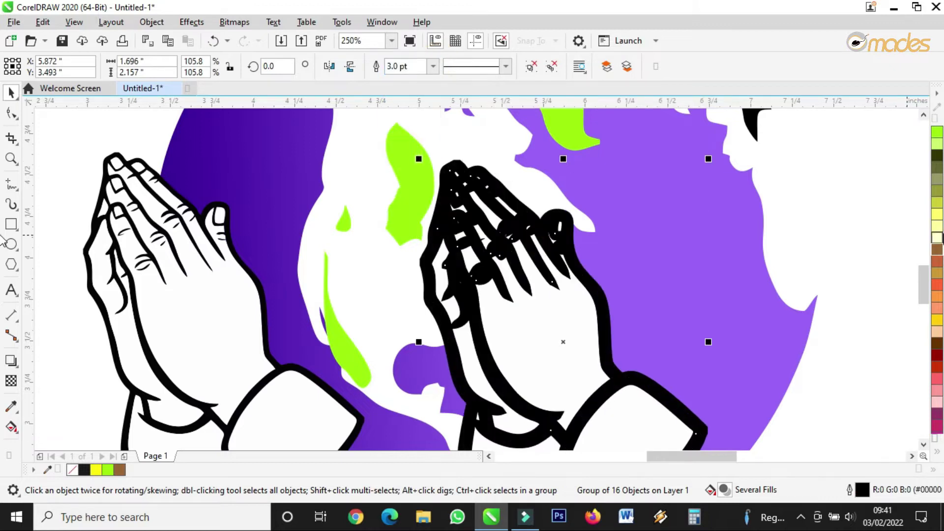
pyautogui.click(937, 452)
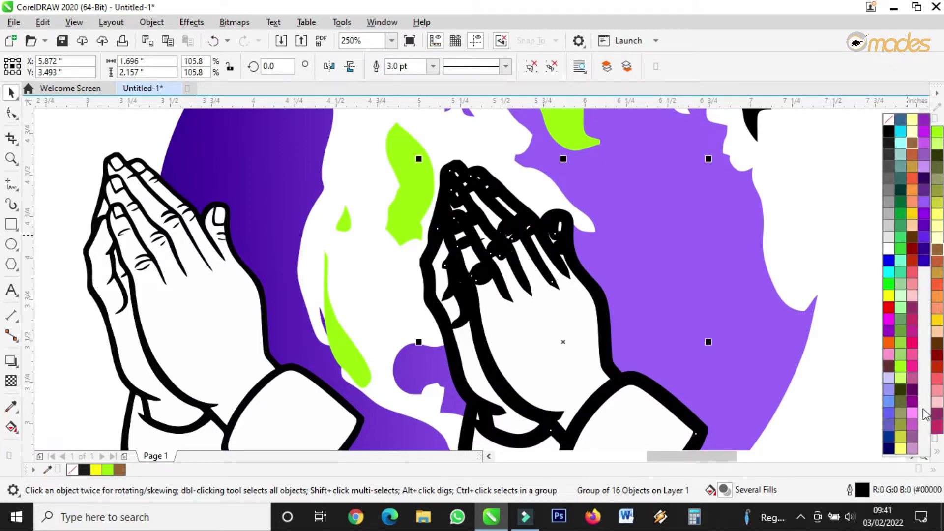
pyautogui.click(888, 249)
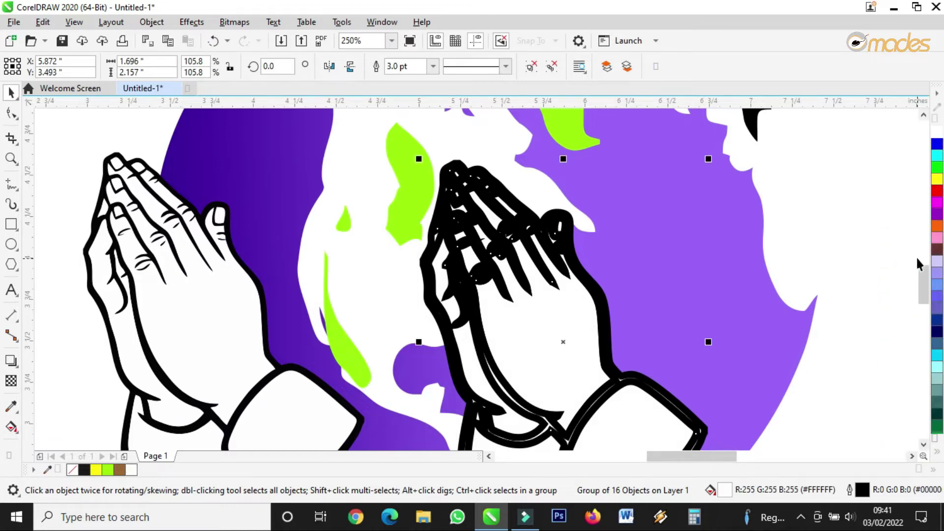
pyautogui.click(936, 459)
pyautogui.rightClick(887, 255)
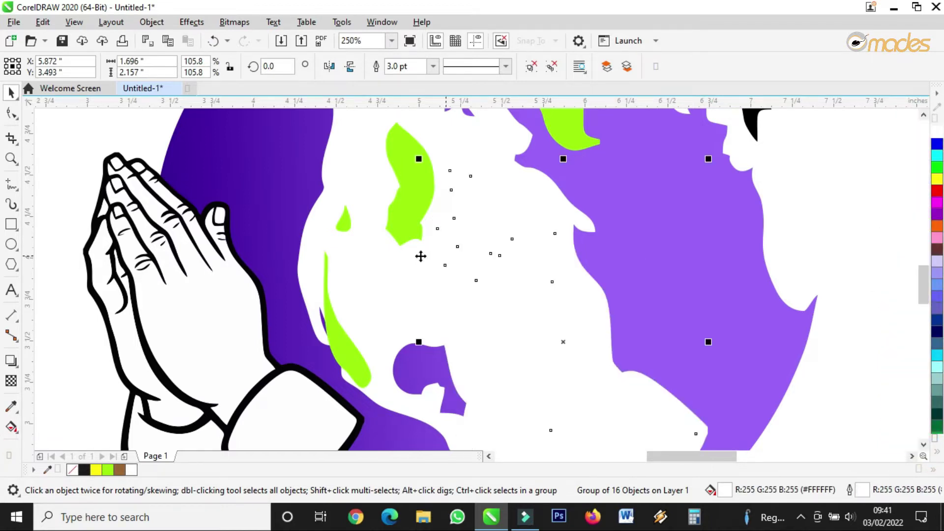
# Step: Place the black-lined hands copy over the white hands silhouette, centred at about X 5.84, Y 3.48 inches
pyautogui.moveTo(222, 227); pyautogui.dragTo(553, 235)
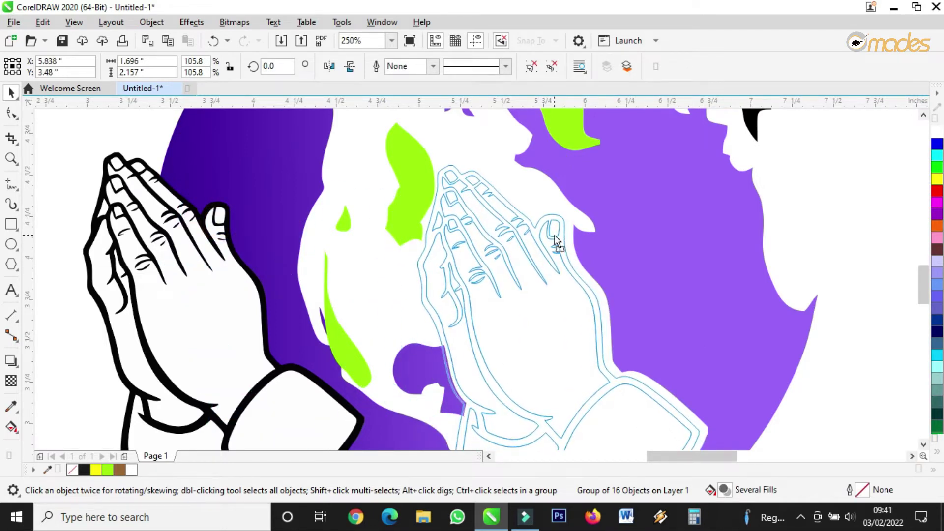
pyautogui.scroll(-2, 554, 235)
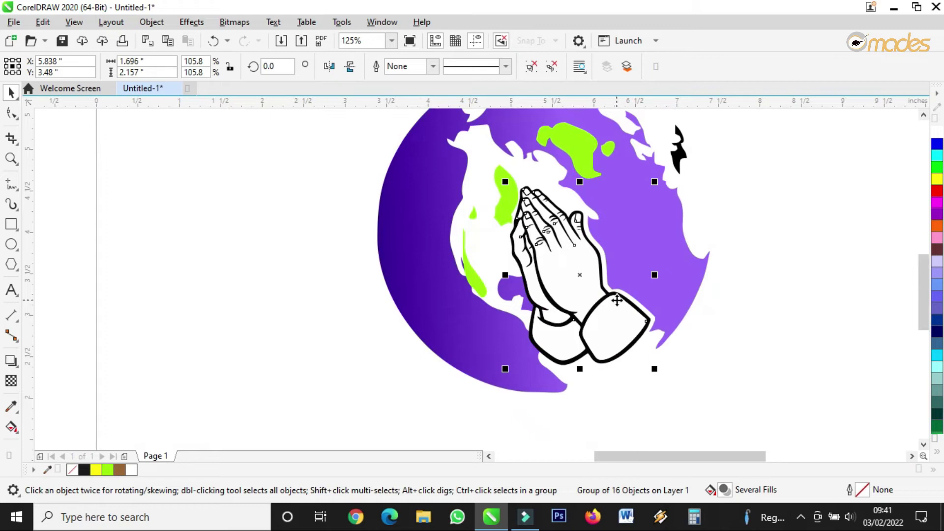
# Step: Fine-position the black-lined hands over the white silhouette, centred at about X 5.85, Y 3.48 inches
pyautogui.scroll(2, 621, 290)
pyautogui.moveTo(625, 295); pyautogui.dragTo(631, 304)
pyautogui.scroll(-2, 553, 298)
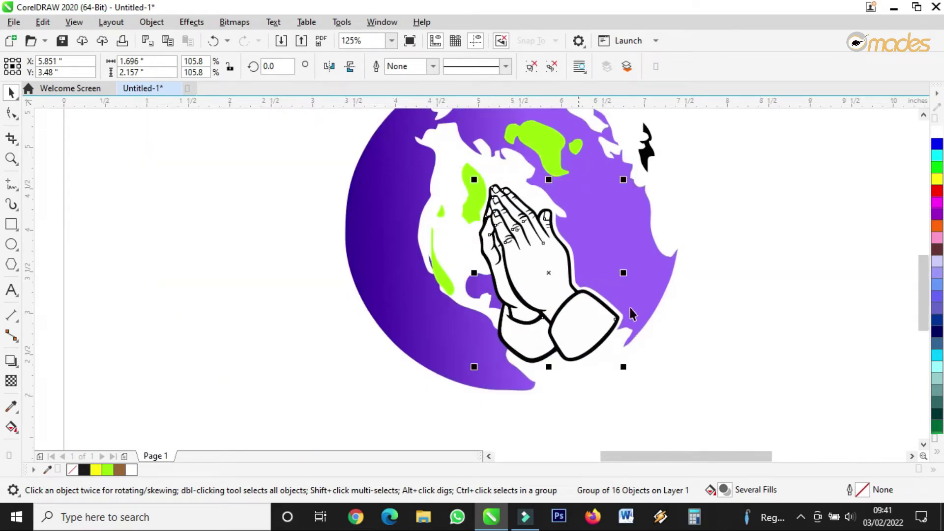
pyautogui.click(725, 328)
# Step: Try grouping all the globe, continent and praying-hands objects together
pyautogui.scroll(-2, 599, 335)
pyautogui.moveTo(417, 396); pyautogui.dragTo(732, 170)
pyautogui.scroll(2, 624, 231)
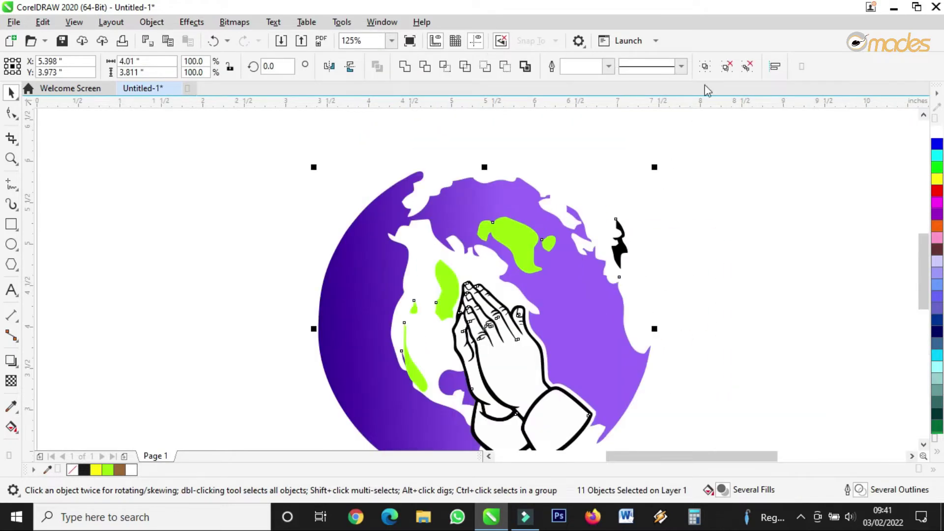
pyautogui.click(704, 67)
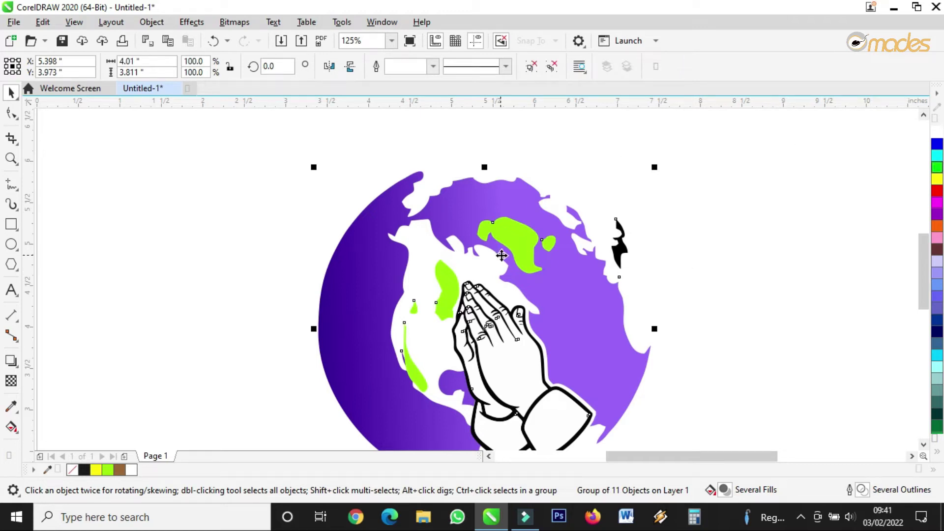
pyautogui.scroll(-2, 456, 245)
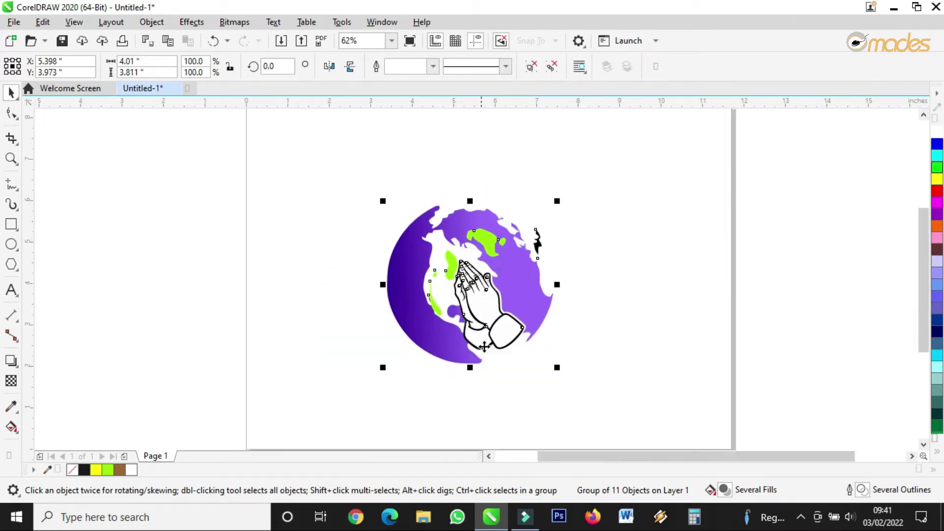
pyautogui.scroll(2, 484, 347)
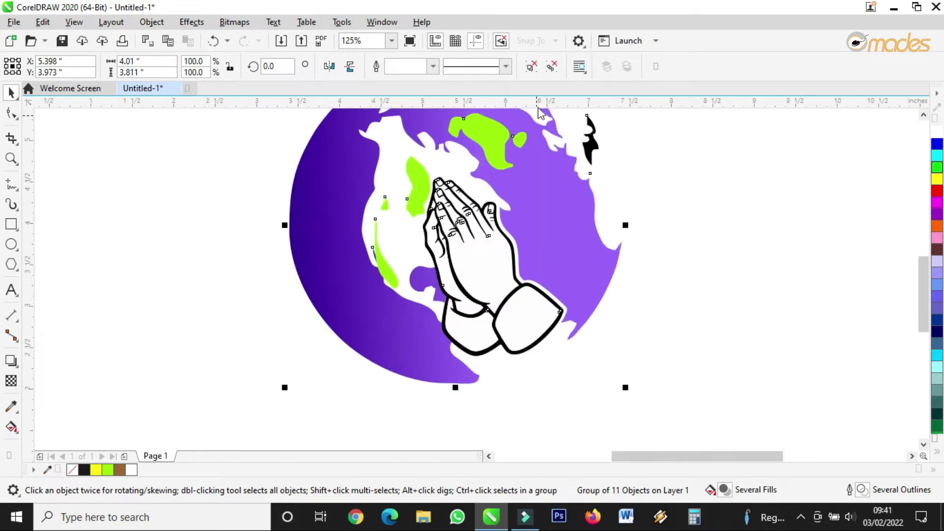
pyautogui.click(683, 197)
# Step: Move the green land shape beside the fingertips up and left, centred at about X 4.75, Y 4.53 inches
pyautogui.click(422, 186)
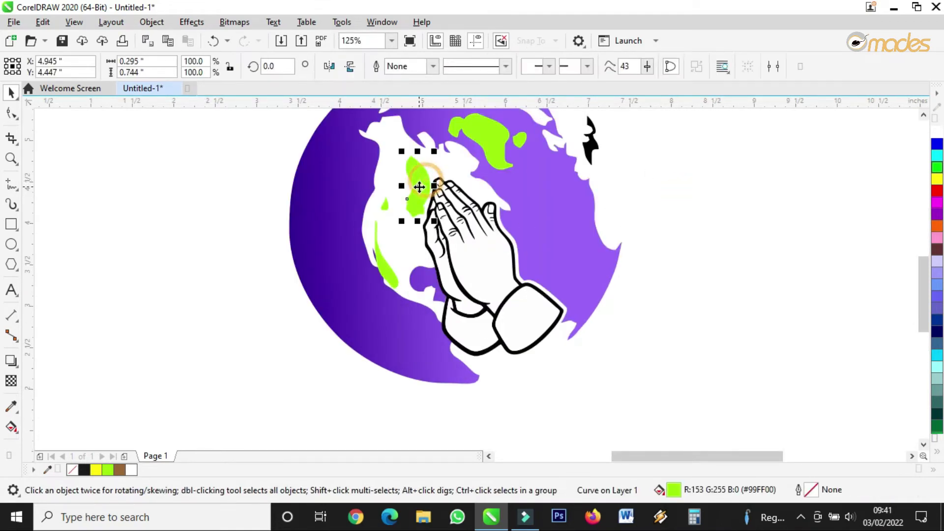
pyautogui.scroll(2, 421, 185)
pyautogui.moveTo(408, 182); pyautogui.dragTo(392, 176)
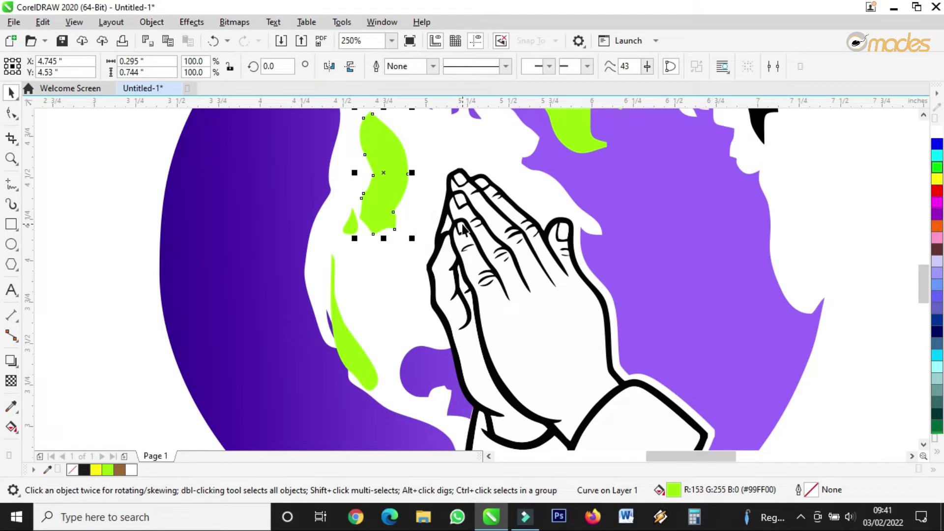
# Step: Group the praying hands with their white silhouette and move the group to about X 5.69, Y 3.65 inches
pyautogui.scroll(-2, 462, 227)
pyautogui.moveTo(429, 418); pyautogui.dragTo(600, 179)
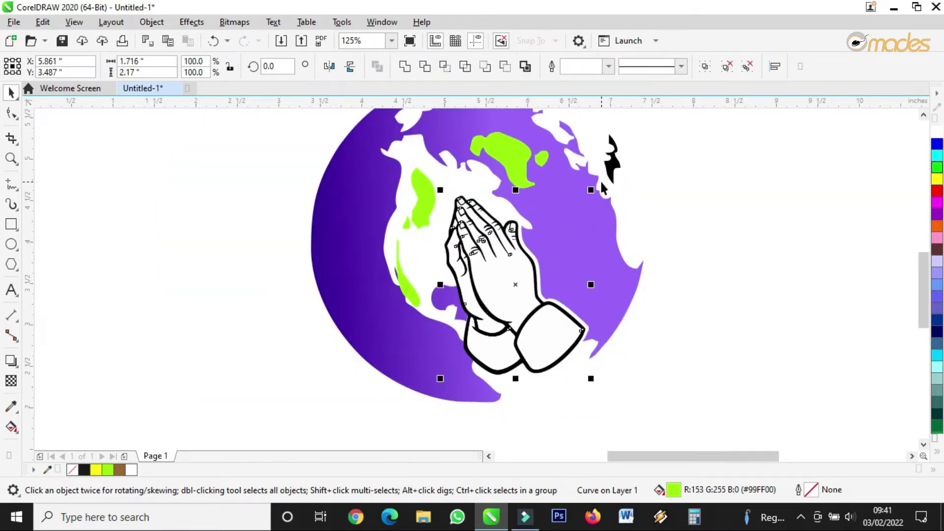
pyautogui.click(706, 67)
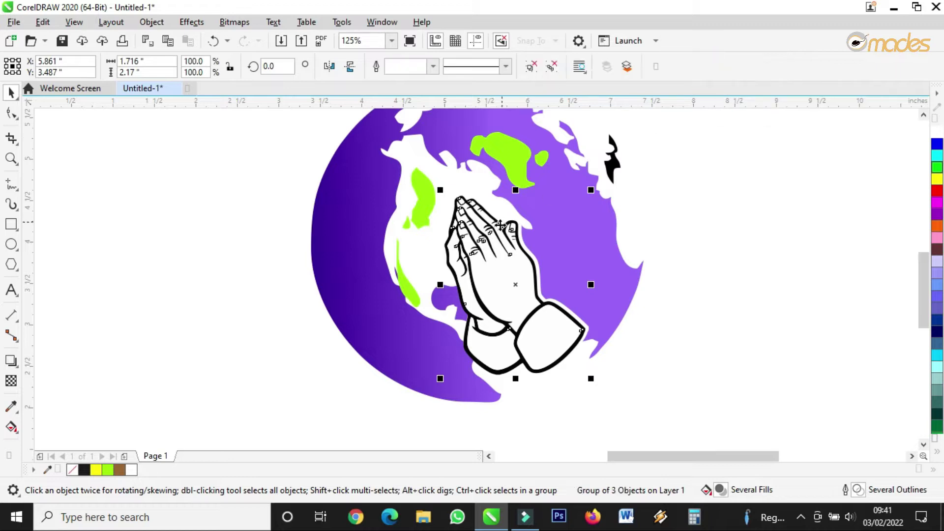
pyautogui.moveTo(497, 234); pyautogui.dragTo(483, 220)
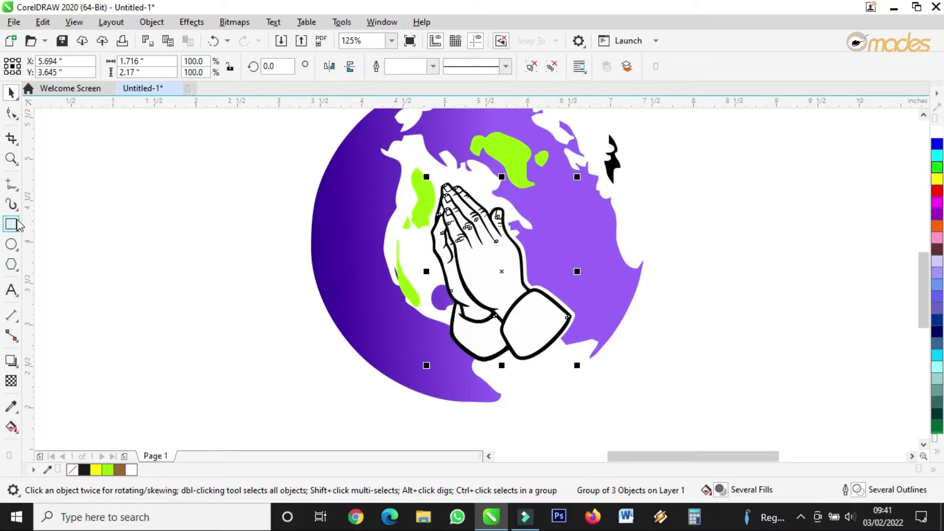
# Step: Draw a nearly horizontal closed freehand line about 3.5 inches long beneath the globe, returning to its starting point
pyautogui.click(11, 184)
pyautogui.scroll(-2, 341, 310)
pyautogui.scroll(2, 337, 326)
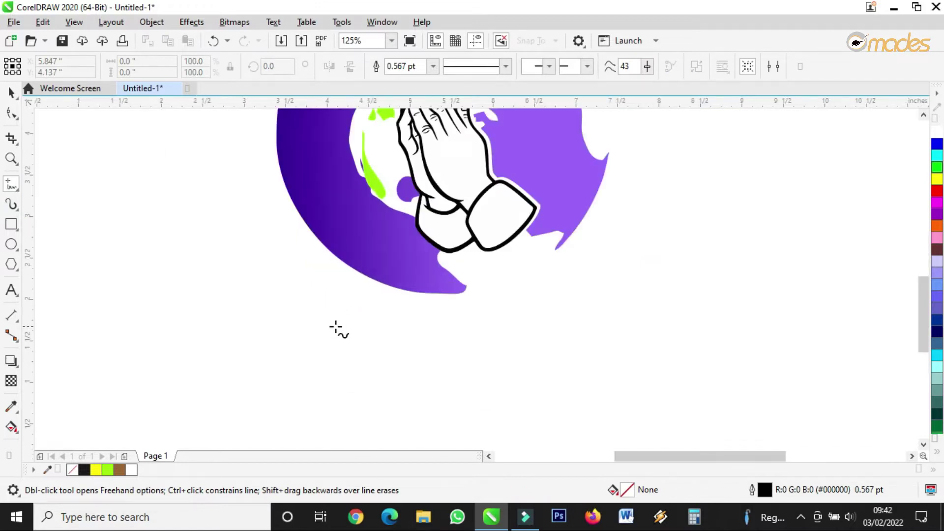
pyautogui.click(337, 323)
pyautogui.click(627, 322)
pyautogui.click(333, 323)
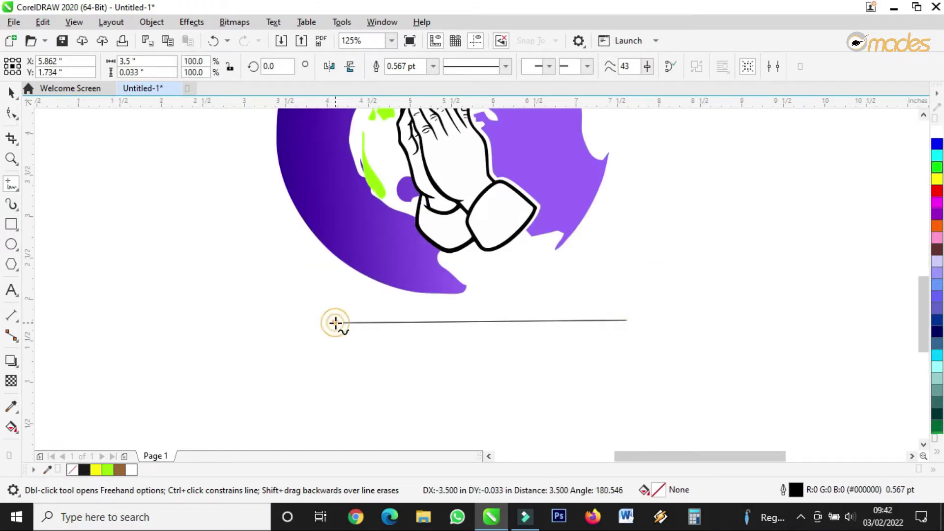
# Step: Convert one segment of the closed line to a curve and bend its middle upward into a shallow arch
pyautogui.click(13, 91)
pyautogui.click(11, 112)
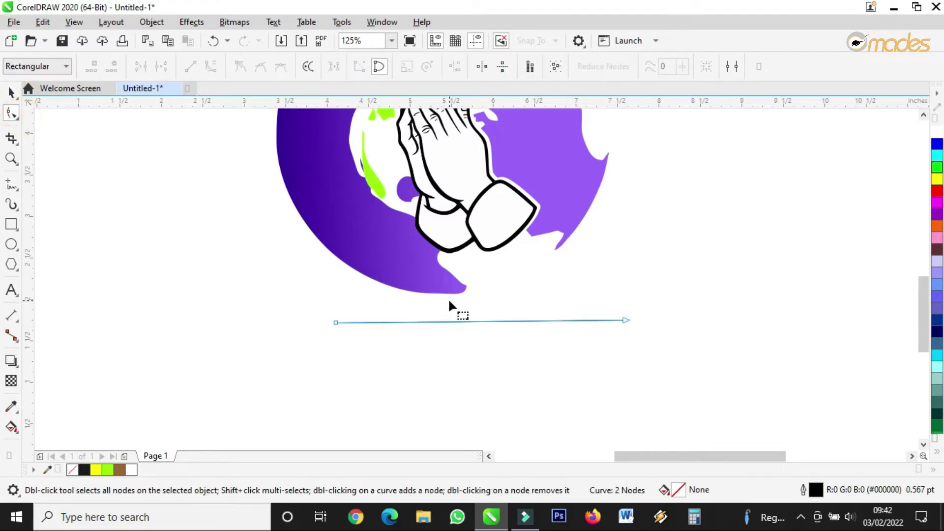
pyautogui.scroll(3, 467, 317)
pyautogui.click(471, 322)
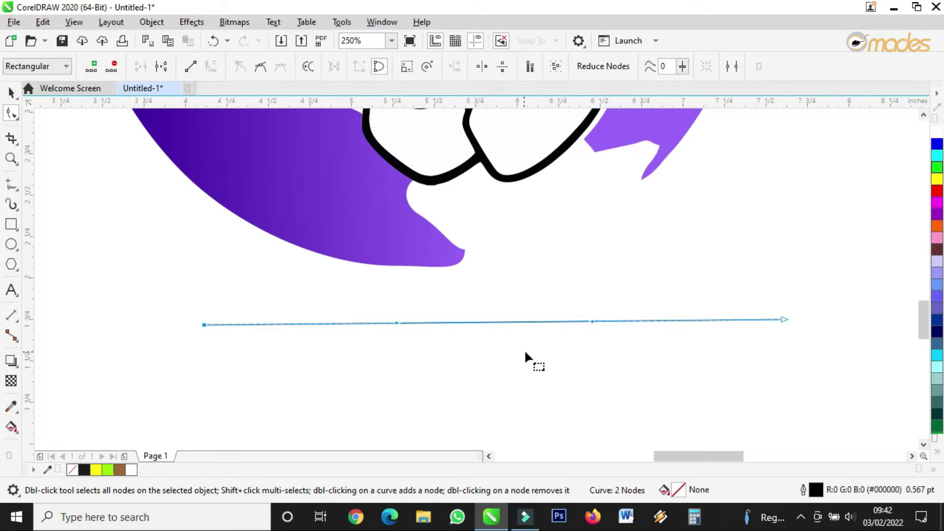
pyautogui.moveTo(535, 322); pyautogui.dragTo(536, 288)
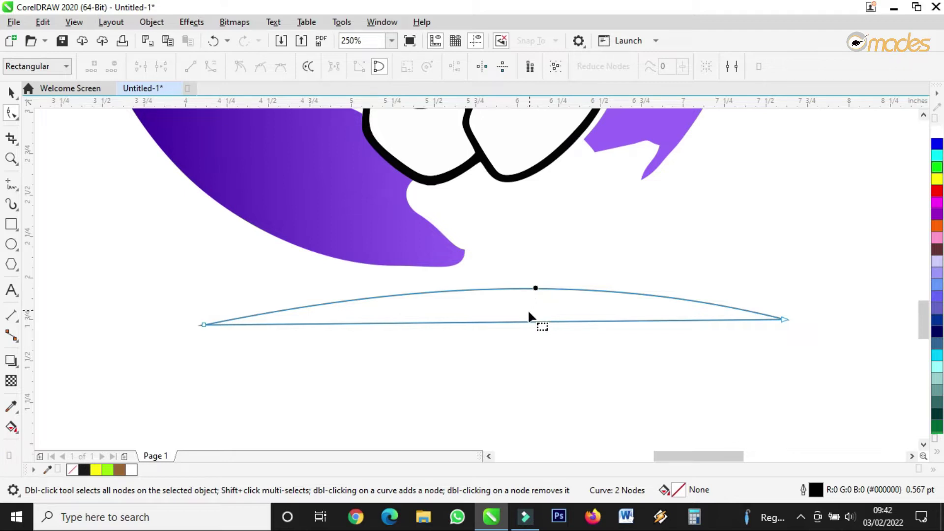
# Step: Convert the remaining straight segment to a curve and bend it downward to form a lens shape
pyautogui.click(518, 323)
pyautogui.click(500, 320)
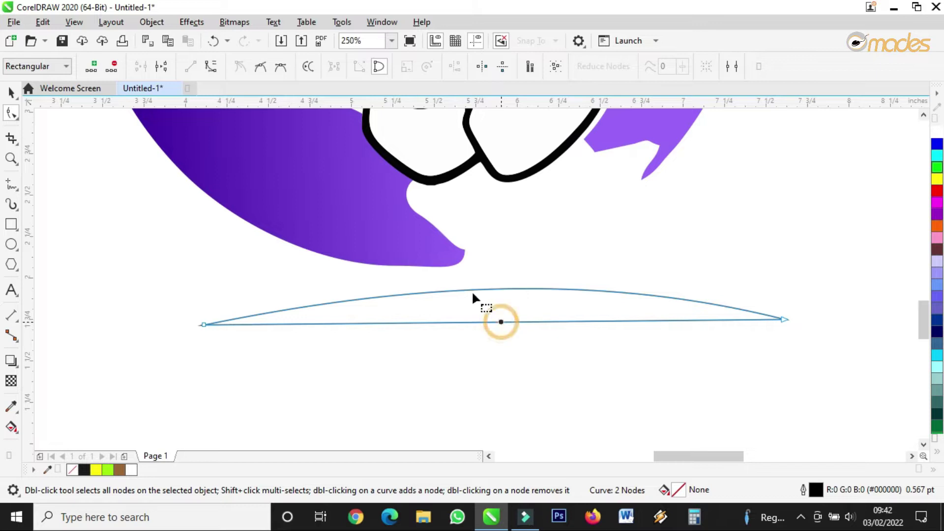
pyautogui.click(211, 66)
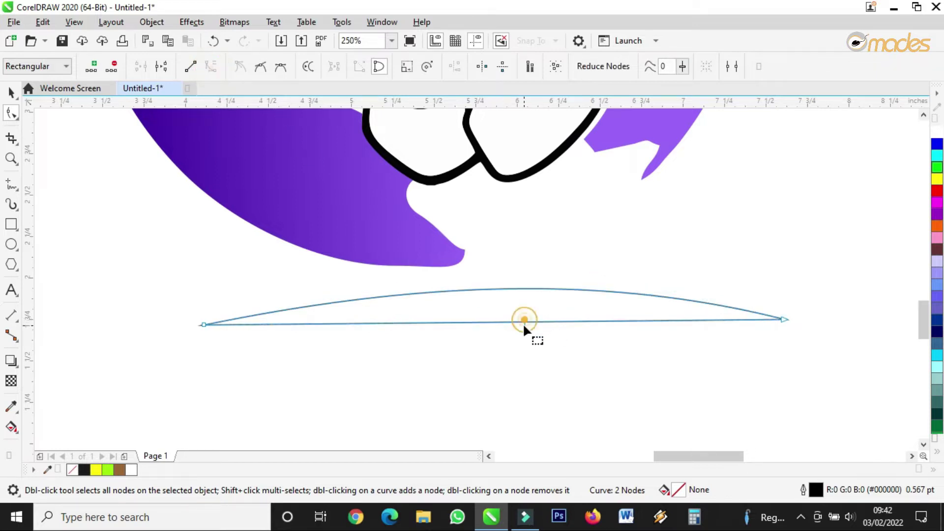
pyautogui.click(523, 324)
pyautogui.moveTo(523, 318)
pyautogui.mouseDown()
pyautogui.moveTo(530, 365)
pyautogui.moveTo(573, 358)
pyautogui.mouseUp()
# Step: Reshape the lens into a thin S-shaped swoosh by lowering its left end and adjusting the curve handles and both edges
pyautogui.click(784, 320)
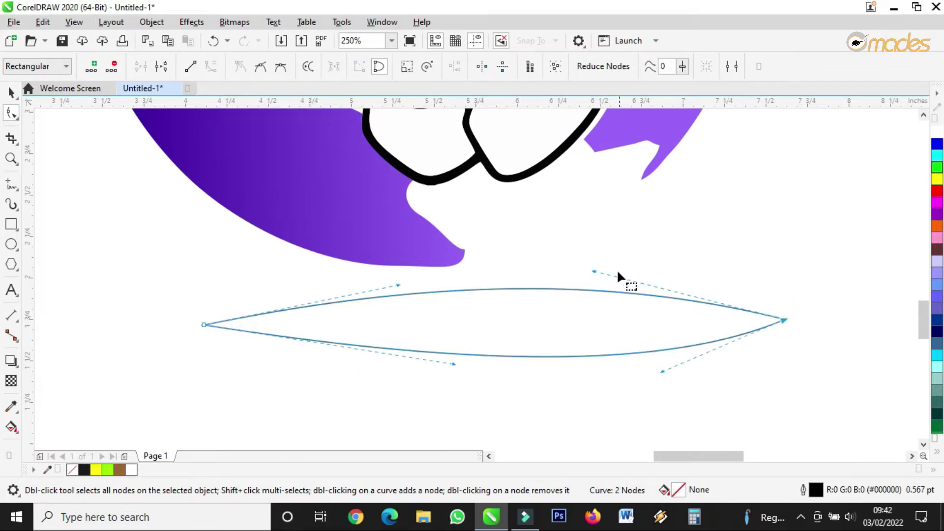
pyautogui.moveTo(594, 270); pyautogui.dragTo(676, 367)
pyautogui.moveTo(202, 325); pyautogui.dragTo(193, 346)
pyautogui.moveTo(386, 306); pyautogui.dragTo(380, 246)
pyautogui.moveTo(441, 384); pyautogui.dragTo(387, 283)
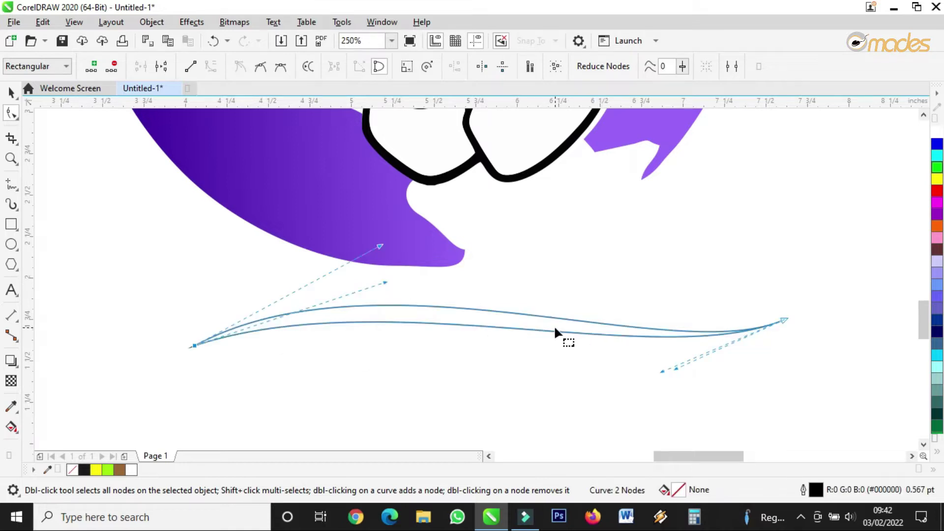
pyautogui.moveTo(548, 333); pyautogui.dragTo(533, 346)
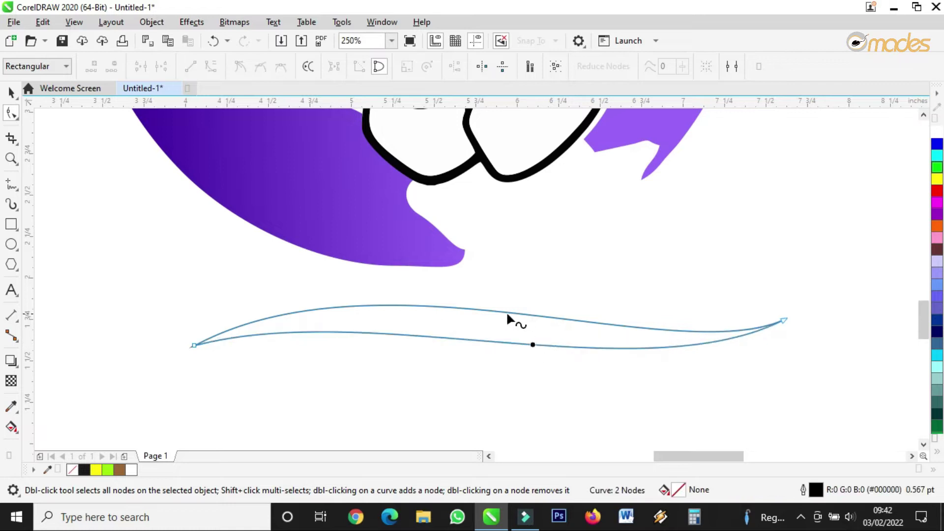
pyautogui.moveTo(506, 315); pyautogui.dragTo(520, 322)
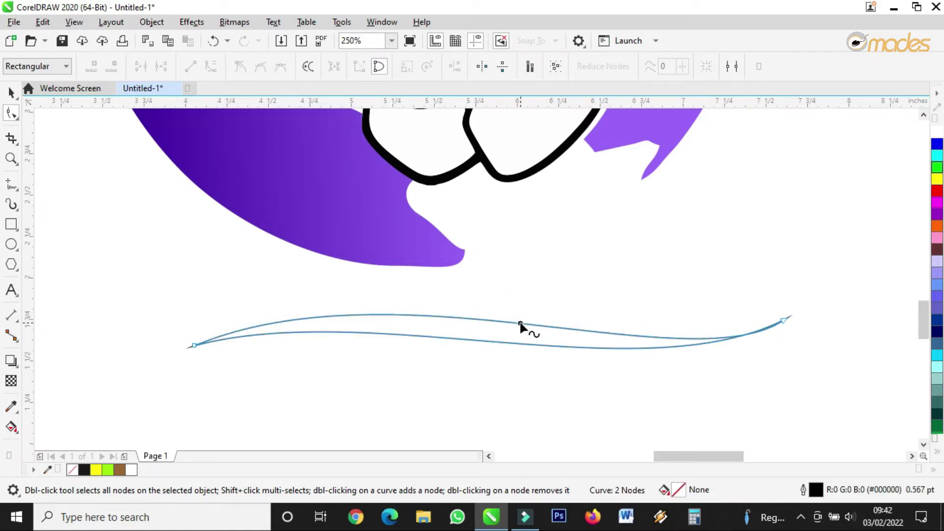
# Step: Adjust both curve handles at the swoosh's right end so its edges dip more deeply before rising to the tip
pyautogui.click(783, 323)
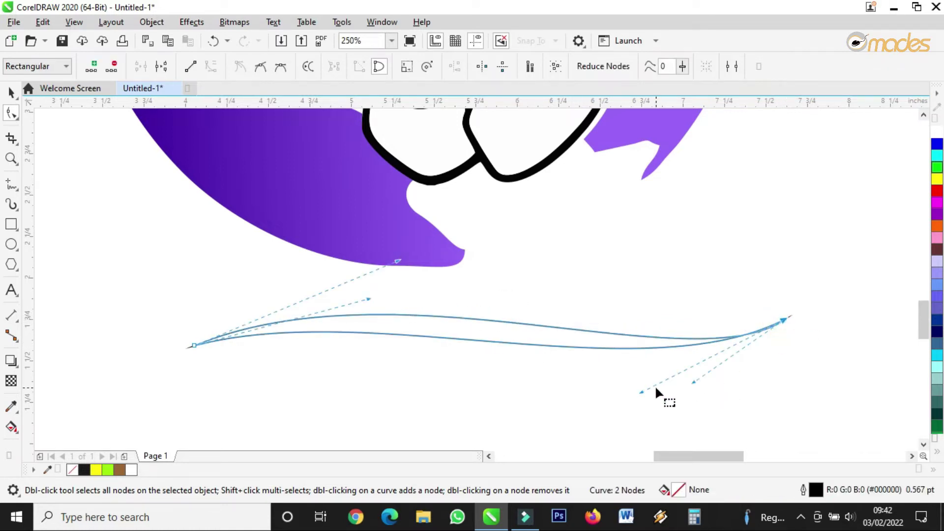
pyautogui.moveTo(638, 393); pyautogui.dragTo(739, 354)
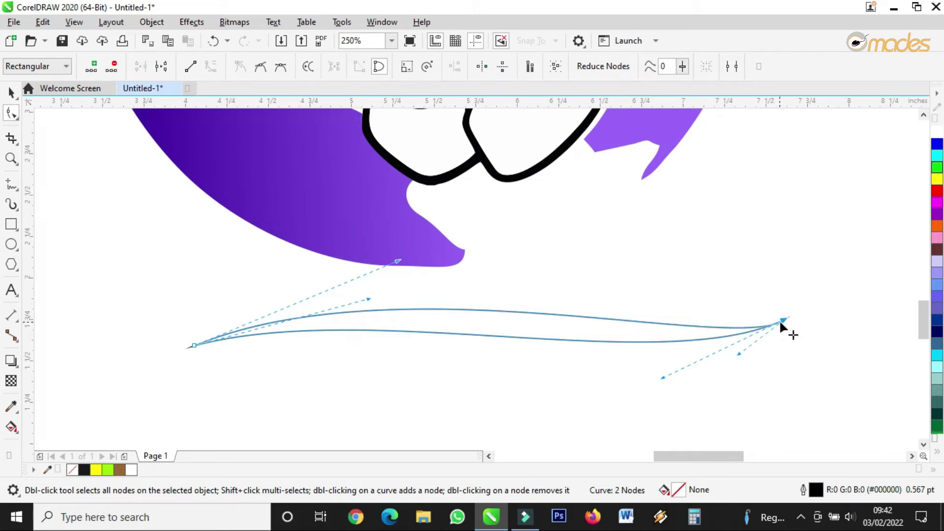
pyautogui.moveTo(662, 377); pyautogui.dragTo(706, 411)
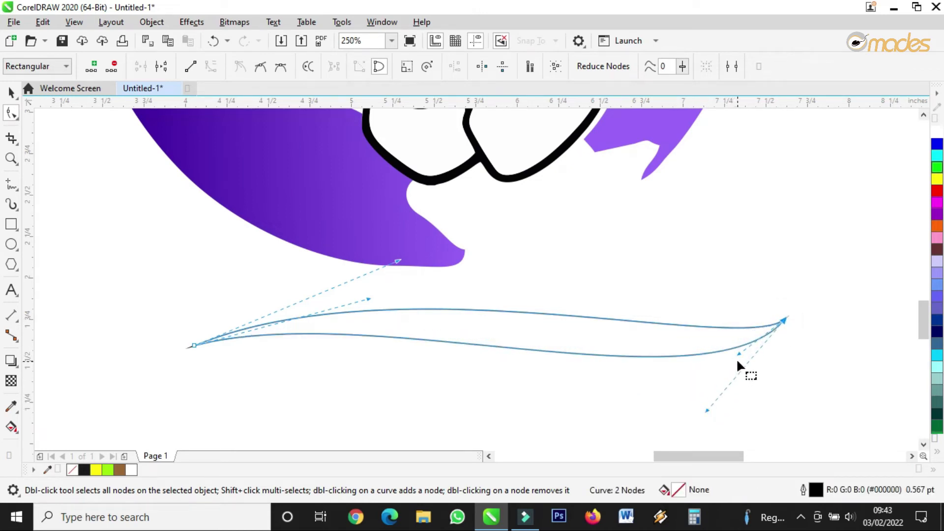
pyautogui.moveTo(739, 354); pyautogui.dragTo(673, 394)
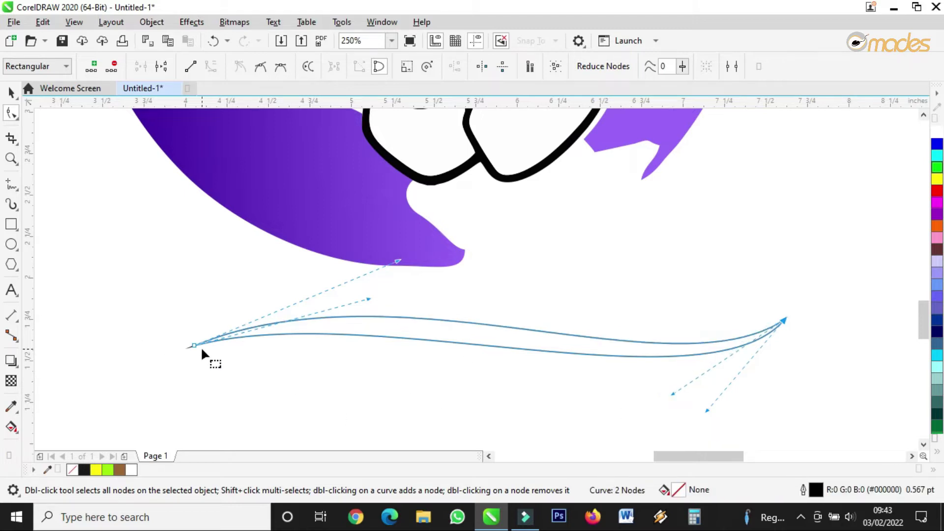
# Step: Lower the swoosh's left node and refine the handles at both ends, giving a shape about 3.59 by 0.24 inches
pyautogui.moveTo(194, 345); pyautogui.dragTo(189, 359)
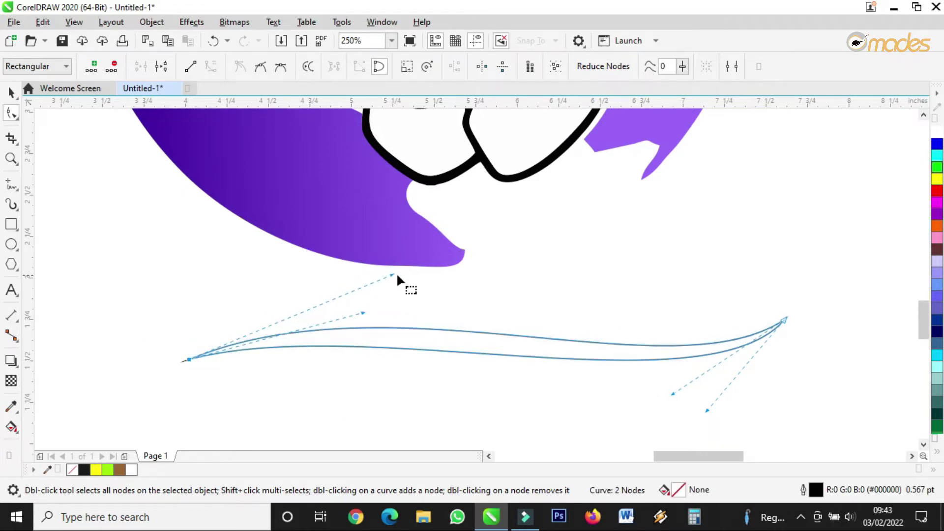
pyautogui.moveTo(391, 275); pyautogui.dragTo(395, 256)
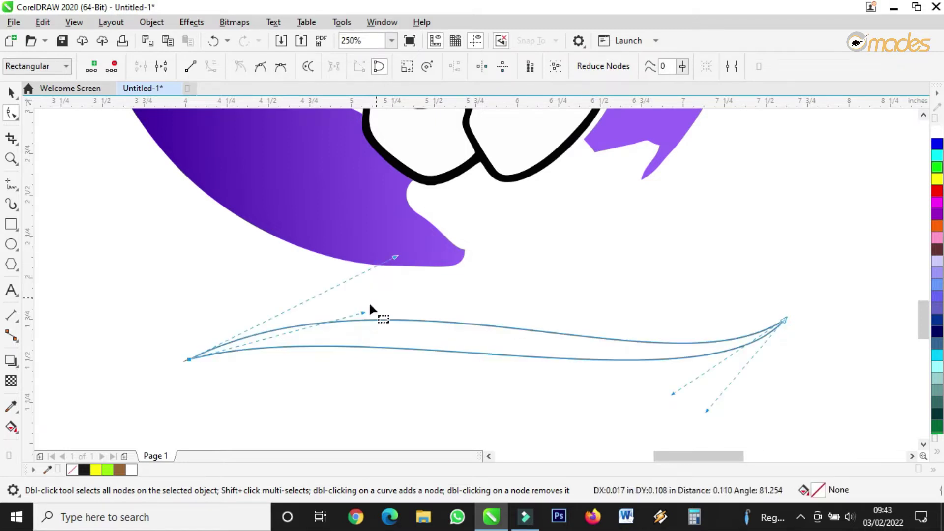
pyautogui.moveTo(362, 313); pyautogui.dragTo(369, 291)
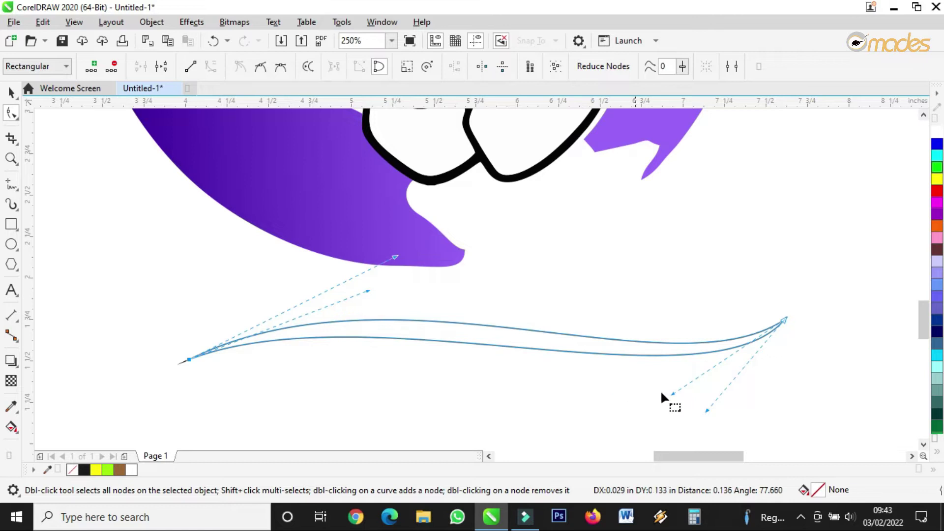
pyautogui.moveTo(704, 408); pyautogui.dragTo(717, 426)
pyautogui.moveTo(673, 394); pyautogui.dragTo(718, 416)
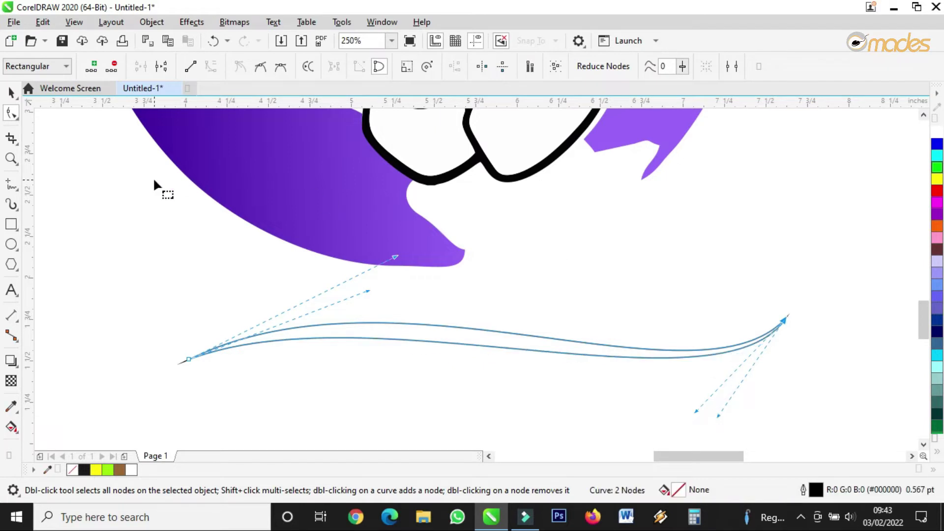
pyautogui.click(11, 92)
pyautogui.scroll(-2, 530, 264)
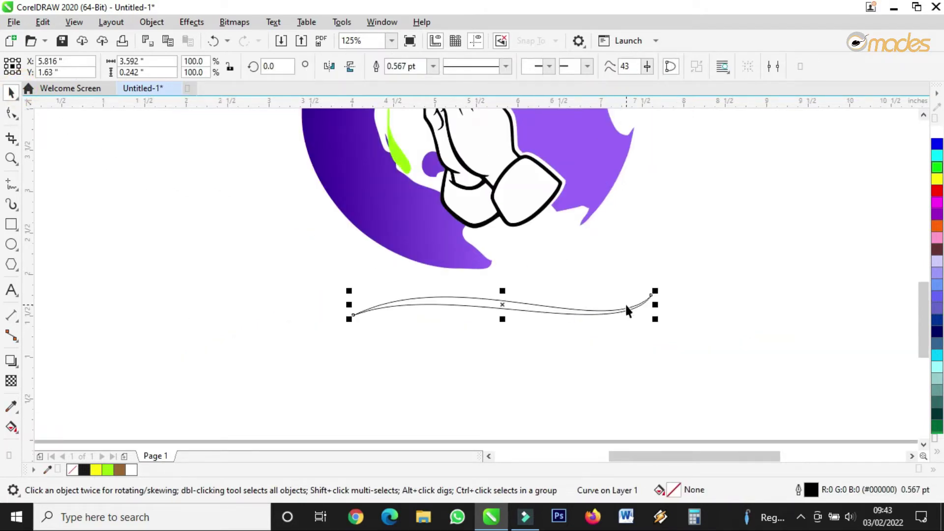
# Step: Refine the swoosh's right tip by moving both curve handles closer to the end node so the edges separate more clearly
pyautogui.scroll(2, 627, 310)
pyautogui.scroll(2, 652, 326)
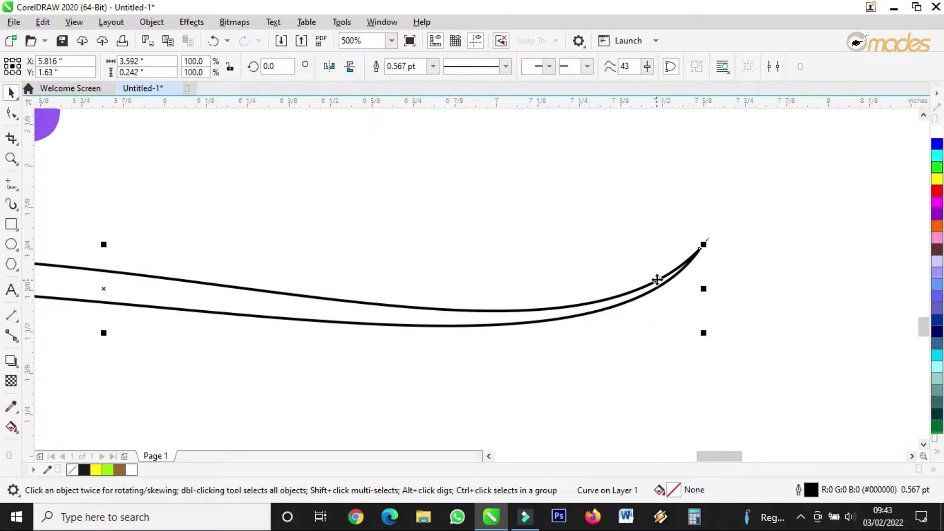
pyautogui.click(683, 271)
pyautogui.click(683, 274)
pyautogui.click(698, 248)
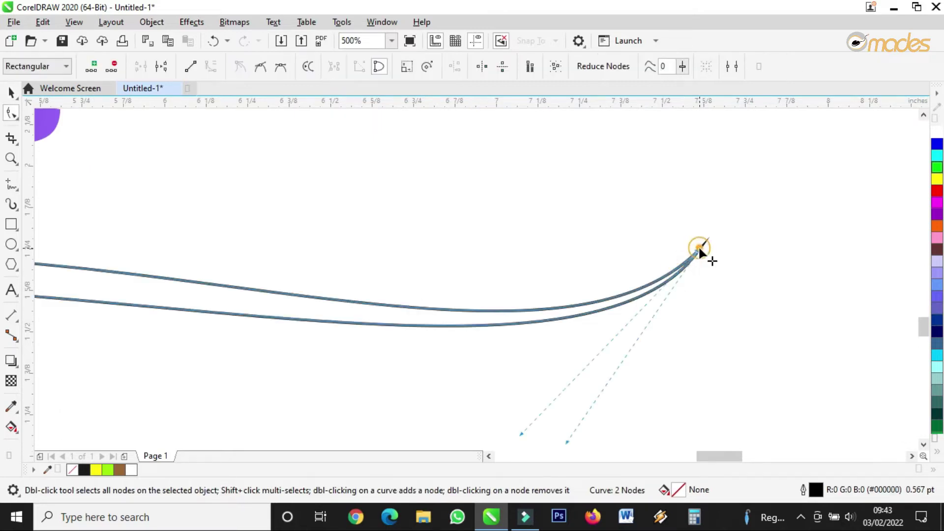
pyautogui.moveTo(522, 431); pyautogui.dragTo(609, 359)
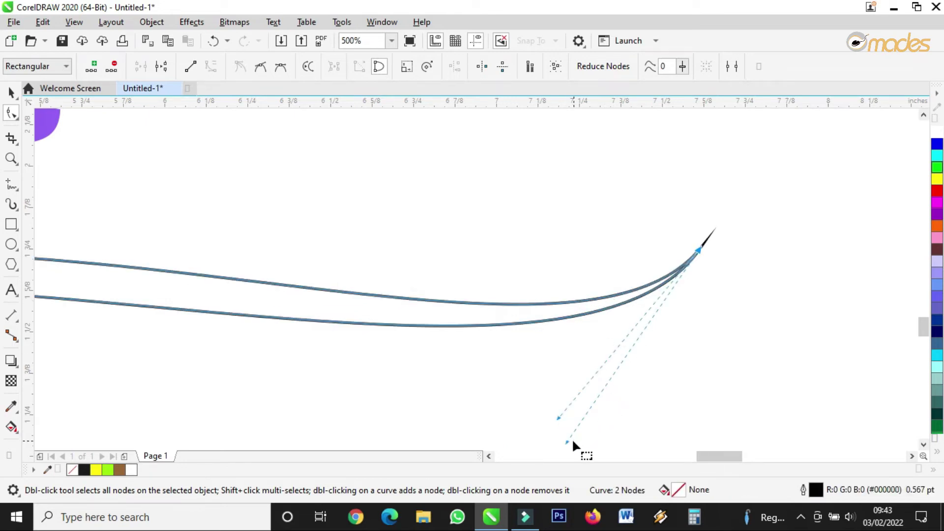
pyautogui.moveTo(567, 441); pyautogui.dragTo(637, 406)
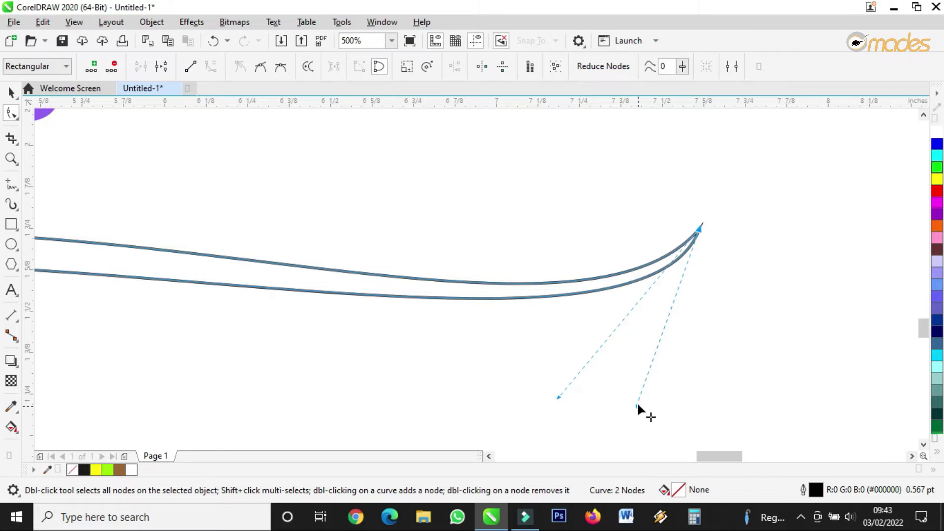
pyautogui.click(10, 92)
pyautogui.scroll(-2, 548, 356)
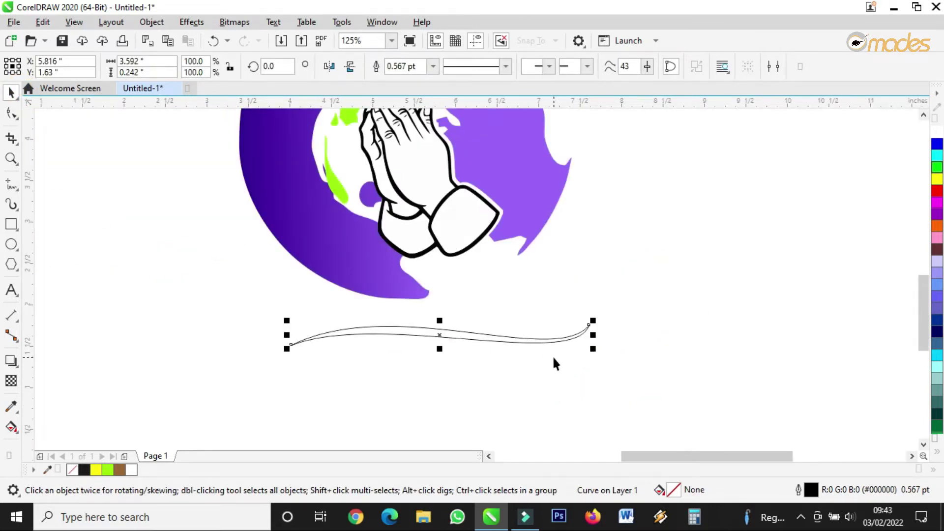
# Step: Stretch the swoosh to about 0.296 inches tall and refine the curve handles at both of its ends
pyautogui.moveTo(440, 321); pyautogui.dragTo(439, 317)
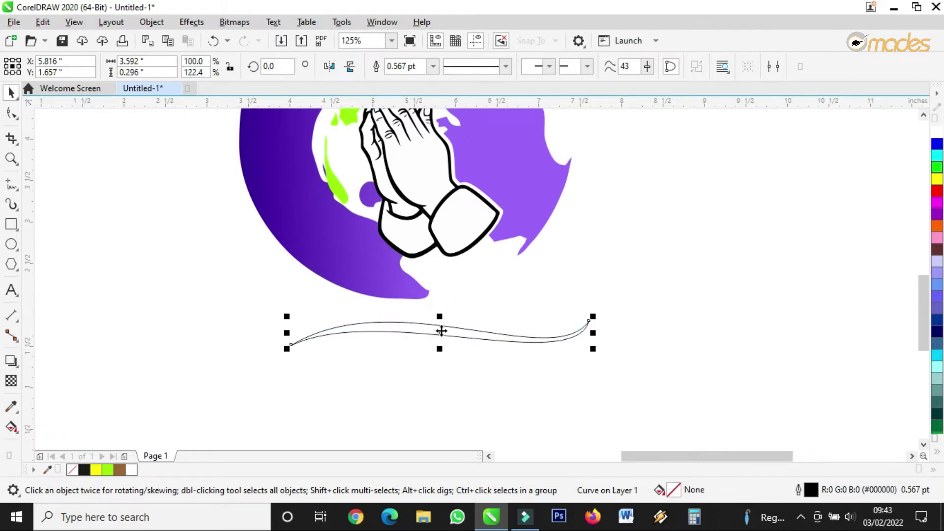
pyautogui.scroll(1, 441, 331)
pyautogui.doubleClick(498, 344)
pyautogui.moveTo(555, 352); pyautogui.dragTo(556, 352)
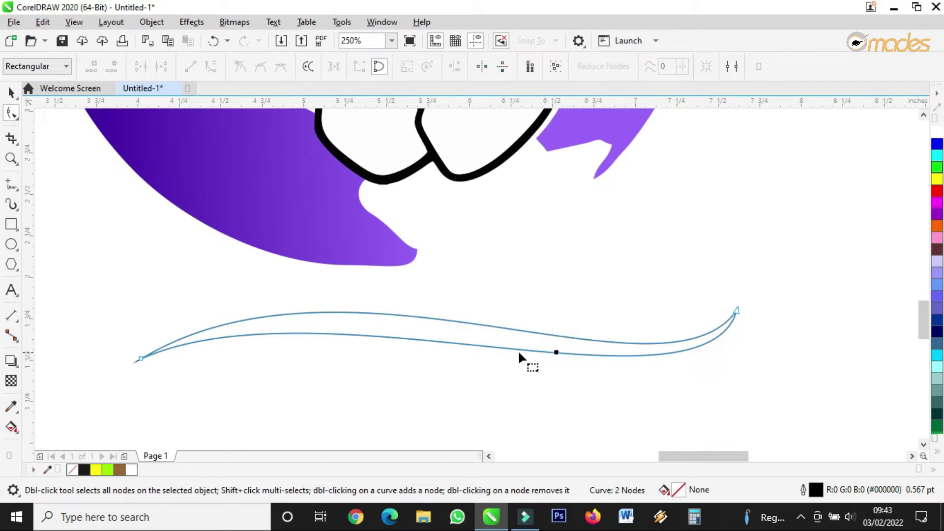
pyautogui.click(141, 358)
pyautogui.moveTo(320, 278); pyautogui.dragTo(330, 271)
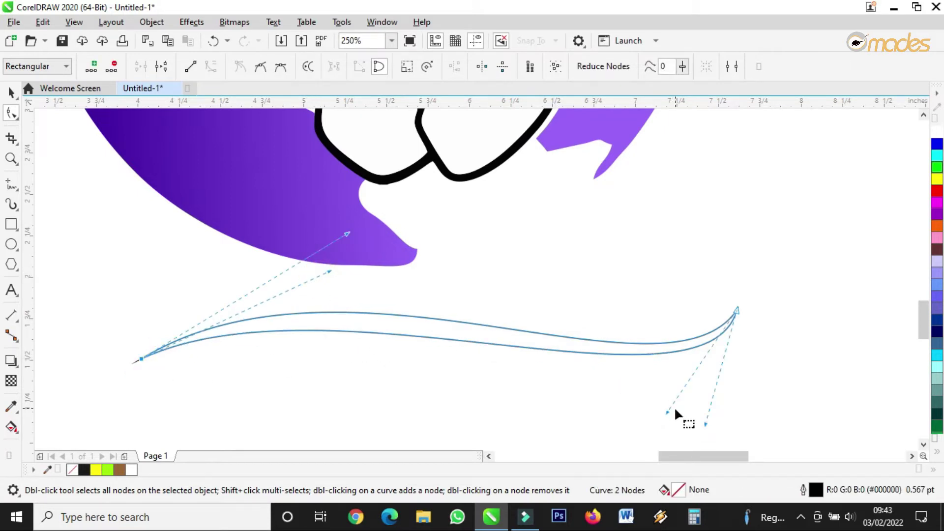
pyautogui.moveTo(668, 414); pyautogui.dragTo(665, 420)
pyautogui.moveTo(665, 418)
pyautogui.mouseDown()
pyautogui.moveTo(677, 407)
pyautogui.moveTo(703, 423)
pyautogui.moveTo(658, 426)
pyautogui.mouseUp()
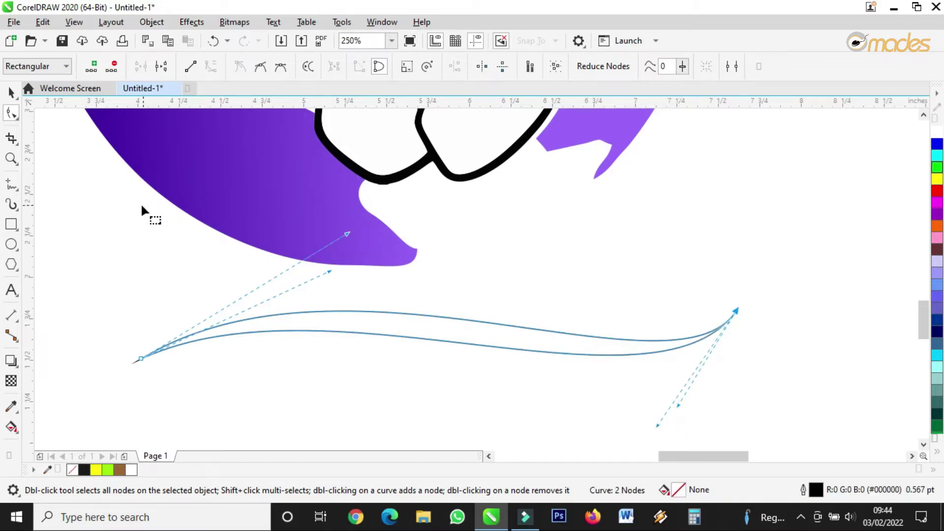
# Step: Move the swoosh up so it crosses the cuffs of the praying hands and the lower part of the globe
pyautogui.click(11, 92)
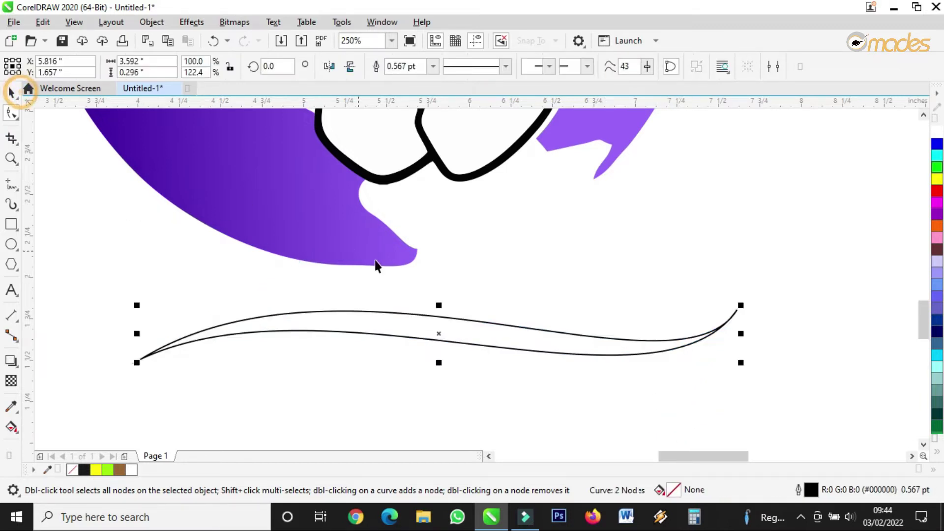
pyautogui.moveTo(440, 334); pyautogui.dragTo(452, 173)
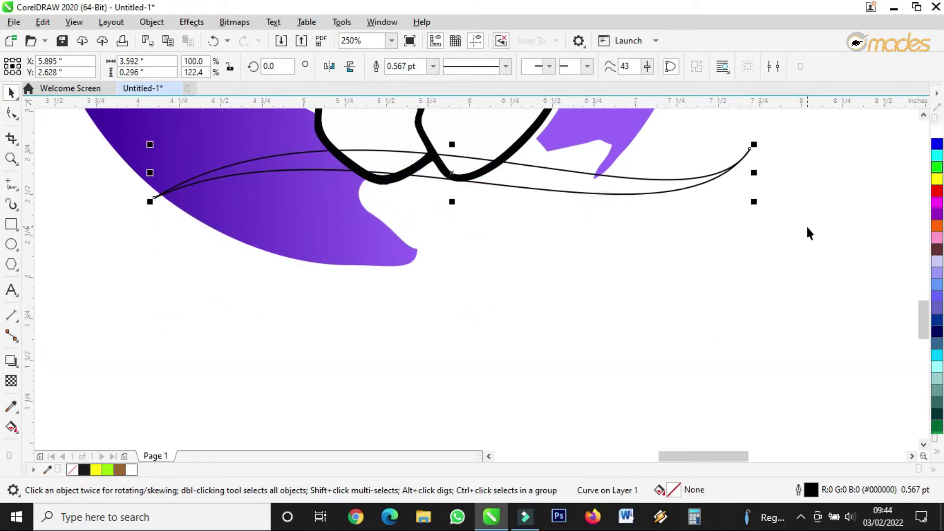
pyautogui.scroll(-2, 487, 275)
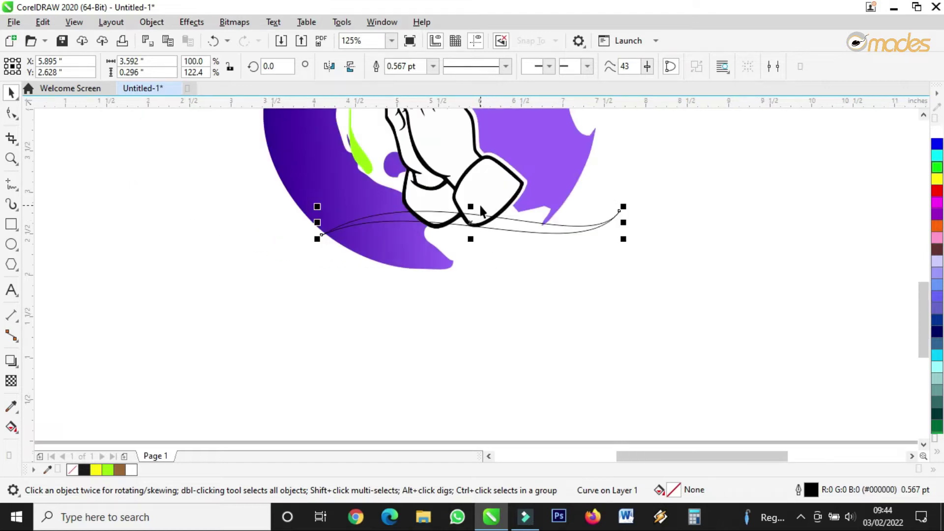
# Step: Sample the lime green (#99FF00) from the globe's land shape and fill the swoosh with it
pyautogui.scroll(2, 482, 212)
pyautogui.click(11, 406)
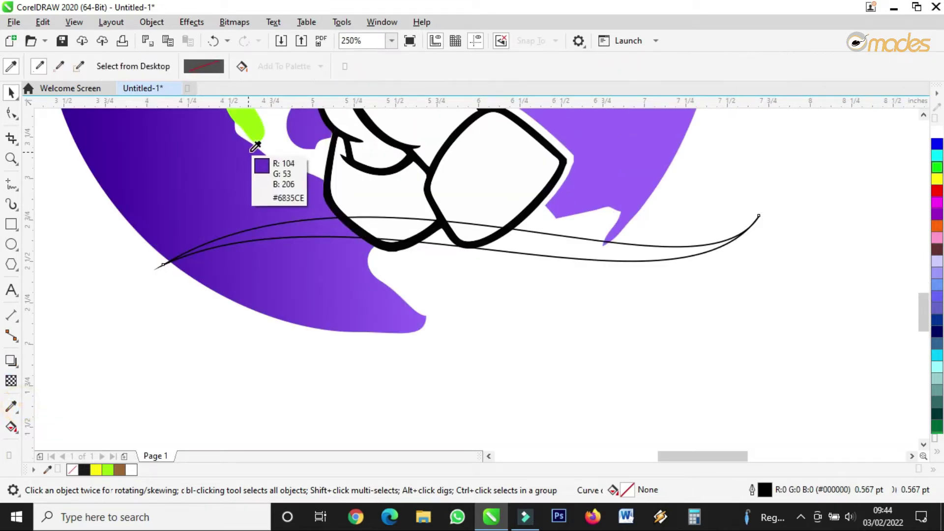
pyautogui.click(253, 123)
pyautogui.scroll(2, 568, 252)
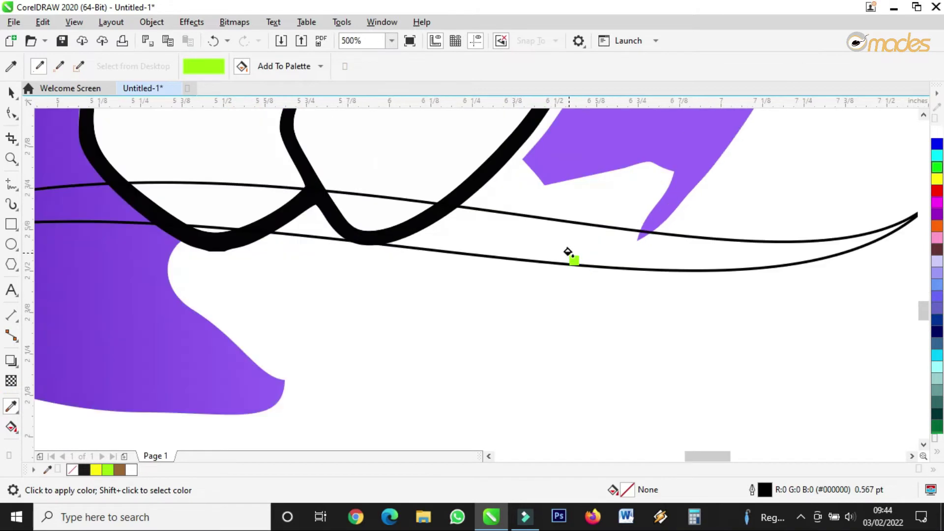
pyautogui.click(568, 251)
pyautogui.scroll(-2, 565, 246)
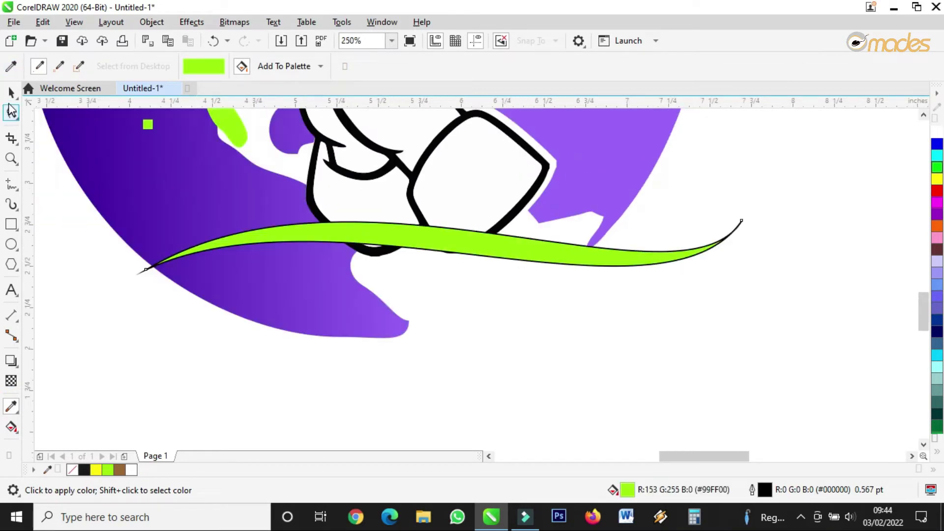
# Step: Set the green swoosh's outline width to None
pyautogui.click(10, 92)
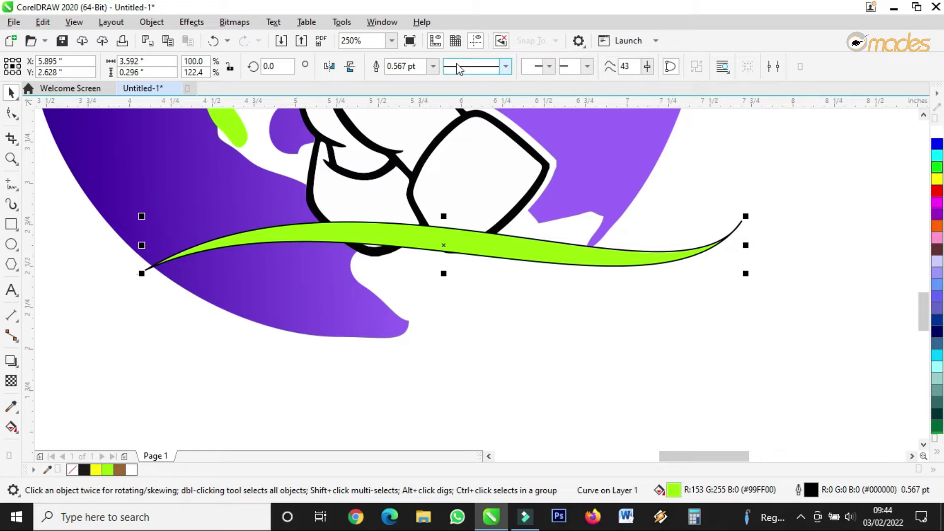
pyautogui.click(432, 66)
pyautogui.click(413, 82)
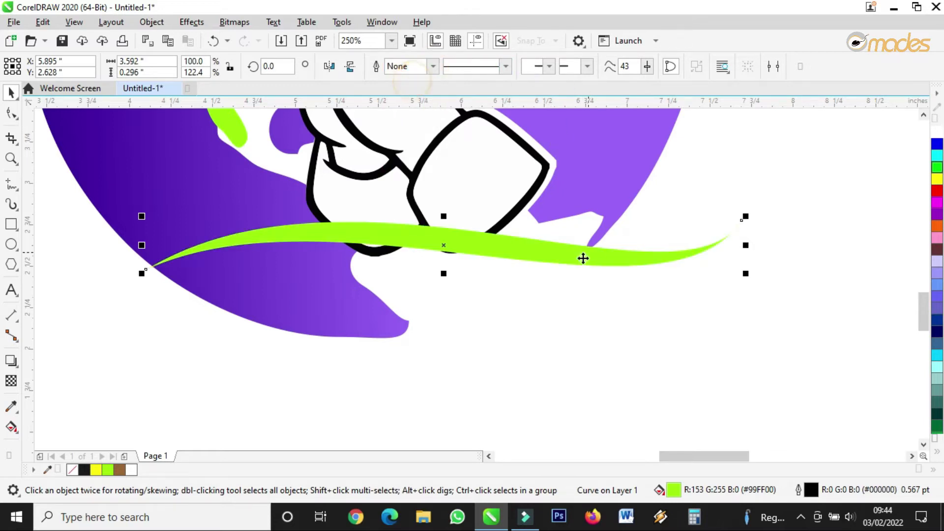
pyautogui.click(604, 307)
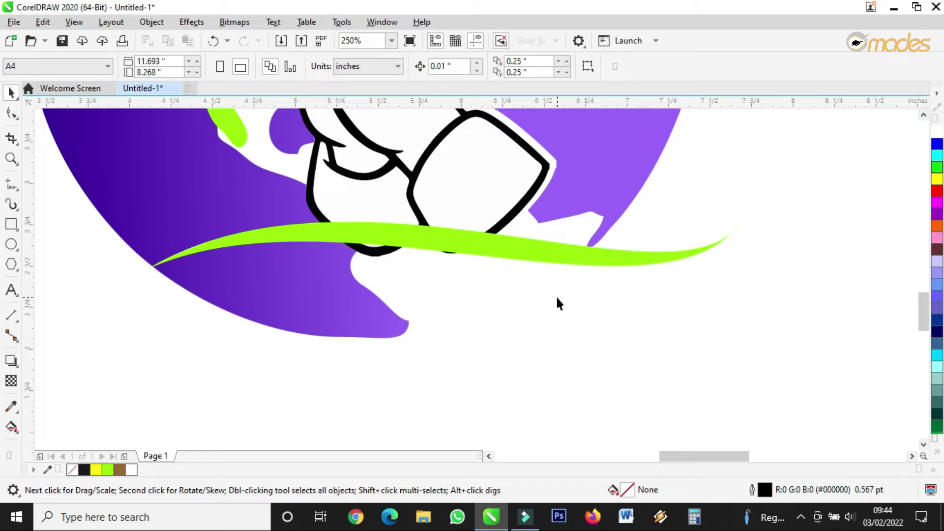
# Step: Duplicate the green swoosh just below the original and raise the copy's right end node slightly
pyautogui.click(492, 251)
pyautogui.moveTo(477, 243); pyautogui.dragTo(472, 267)
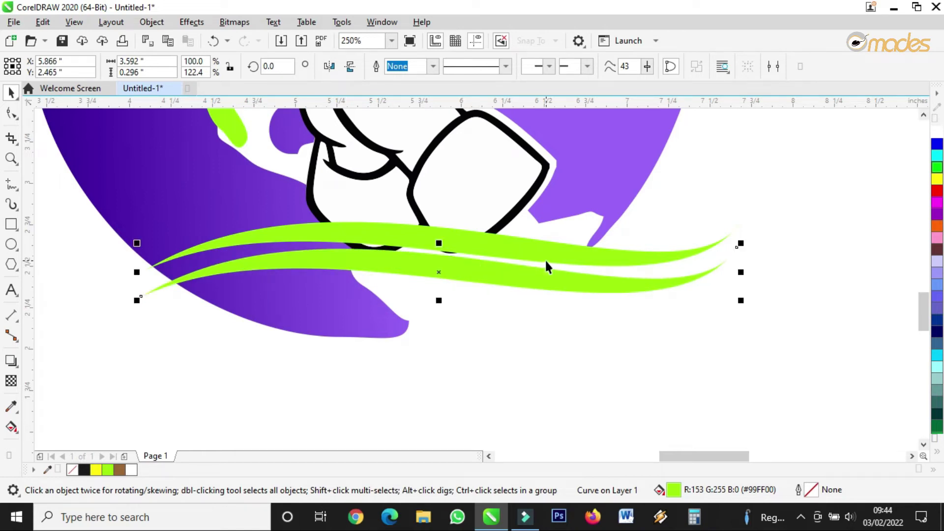
pyautogui.doubleClick(693, 280)
pyautogui.moveTo(733, 247); pyautogui.dragTo(733, 241)
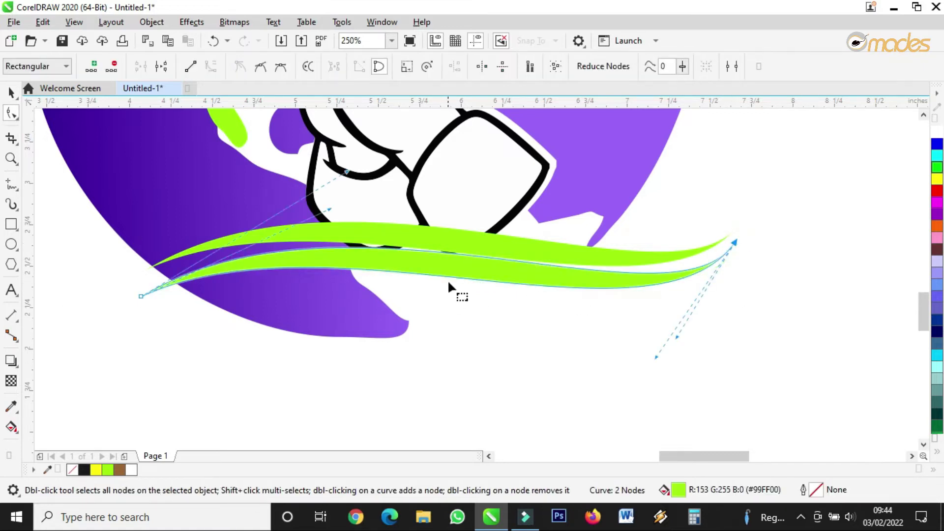
# Step: Reshape the lower swoosh to about 3.575 by 0.315 inches by raising its left node and adjusting its edges
pyautogui.moveTo(448, 280); pyautogui.dragTo(447, 254)
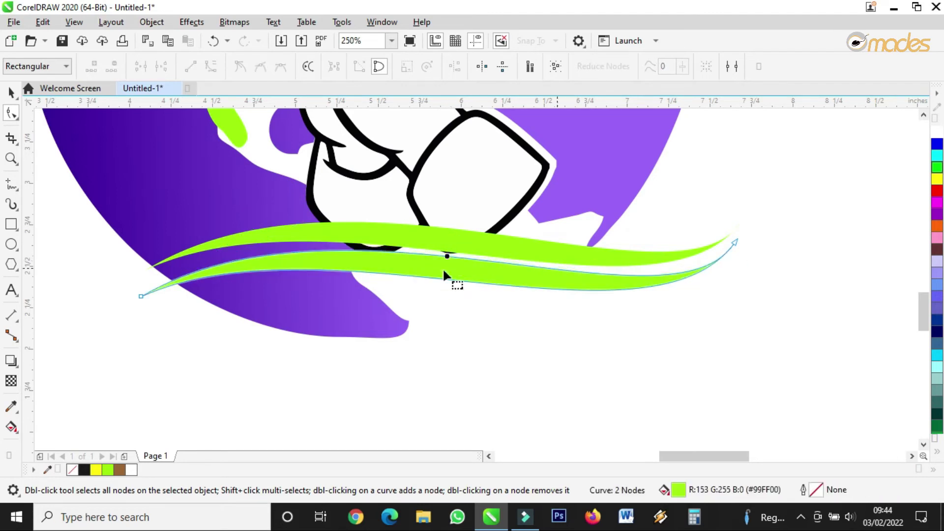
pyautogui.moveTo(189, 322); pyautogui.dragTo(190, 323)
pyautogui.moveTo(140, 294); pyautogui.dragTo(143, 288)
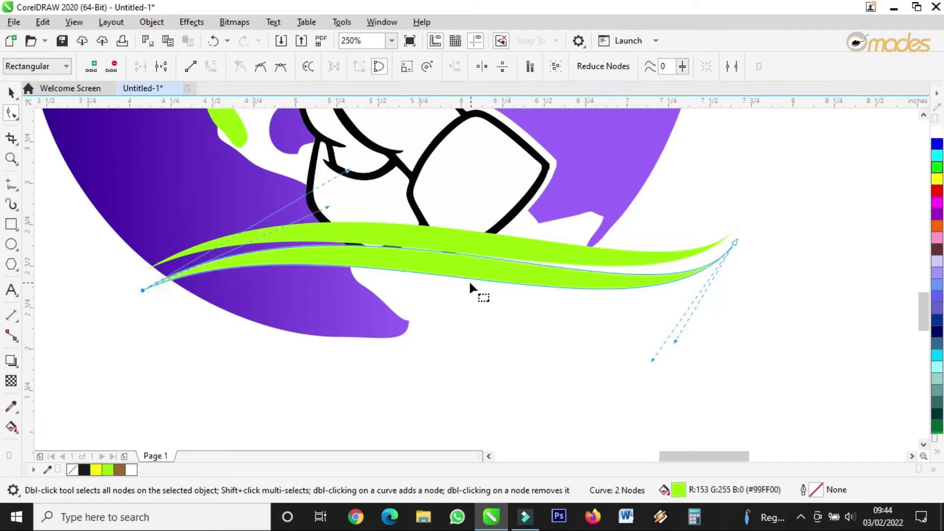
pyautogui.moveTo(463, 276)
pyautogui.mouseDown()
pyautogui.moveTo(463, 288)
pyautogui.moveTo(453, 262)
pyautogui.mouseUp()
pyautogui.click(11, 92)
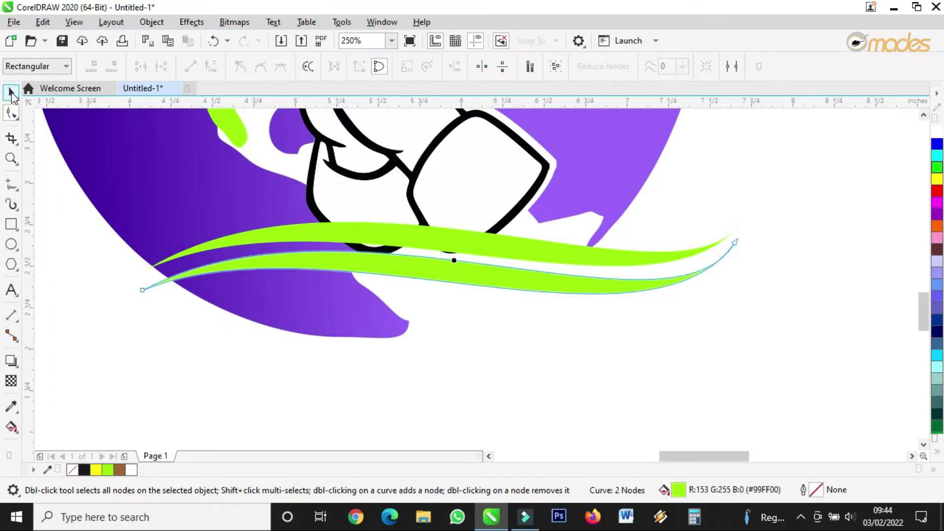
pyautogui.moveTo(509, 280); pyautogui.dragTo(511, 278)
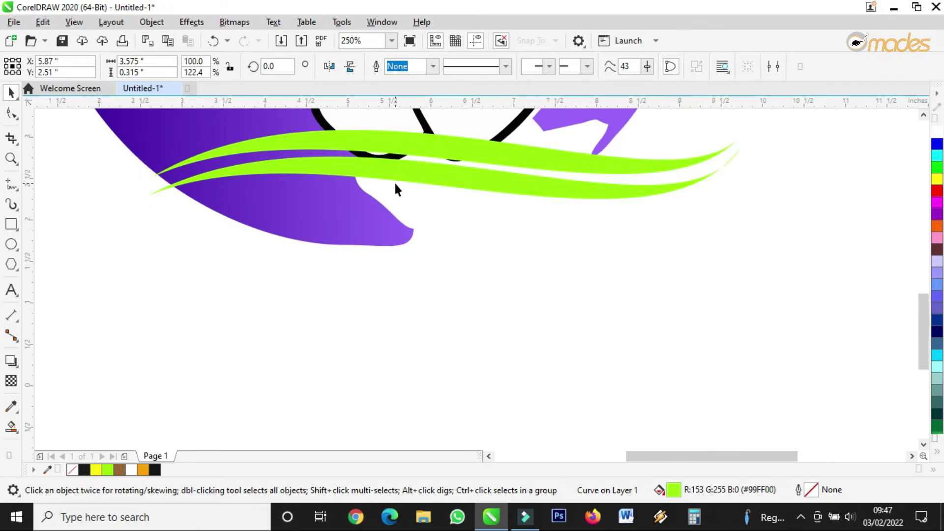
# Step: Draw a circle around the globe and scale it to about 4.03 inches in diameter so it matches the globe's edge
pyautogui.scroll(-3, 397, 189)
pyautogui.click(11, 244)
pyautogui.scroll(-3, 365, 306)
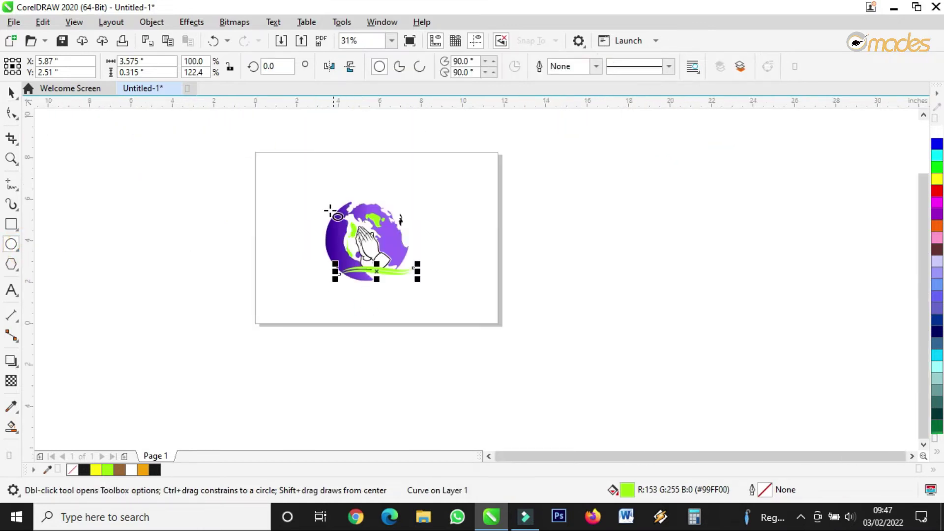
pyautogui.moveTo(316, 185); pyautogui.dragTo(400, 287)
pyautogui.scroll(2, 394, 291)
pyautogui.click(11, 92)
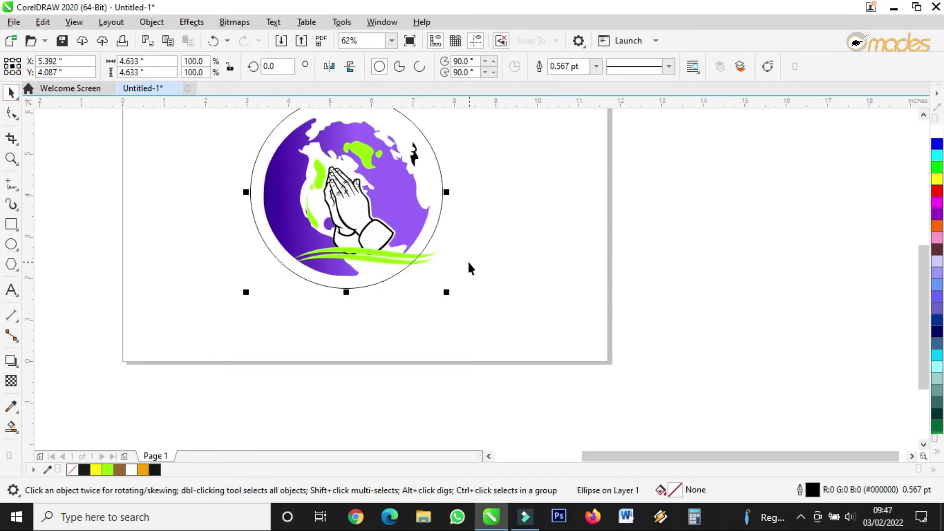
pyautogui.moveTo(447, 293); pyautogui.dragTo(439, 294)
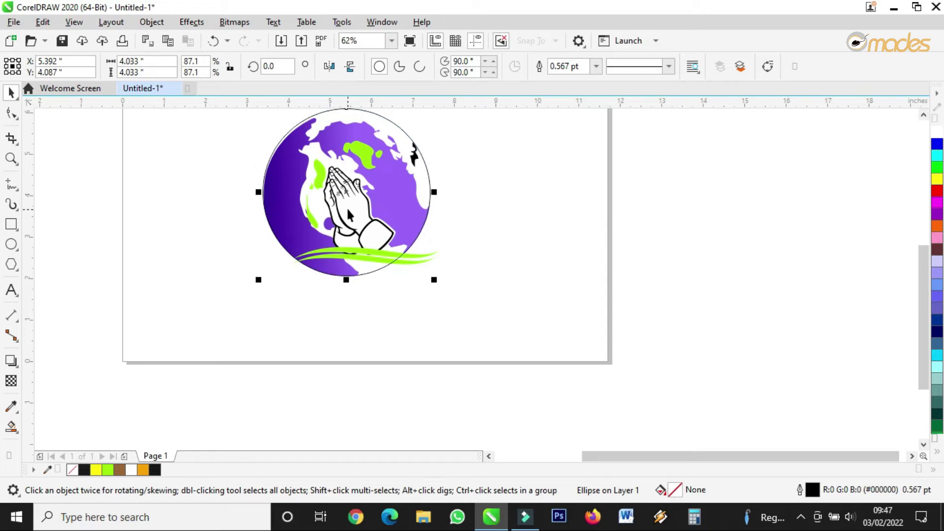
# Step: Duplicate the lower green swoosh, placing the third one slightly below and to the left across the globe's base
pyautogui.scroll(2, 364, 248)
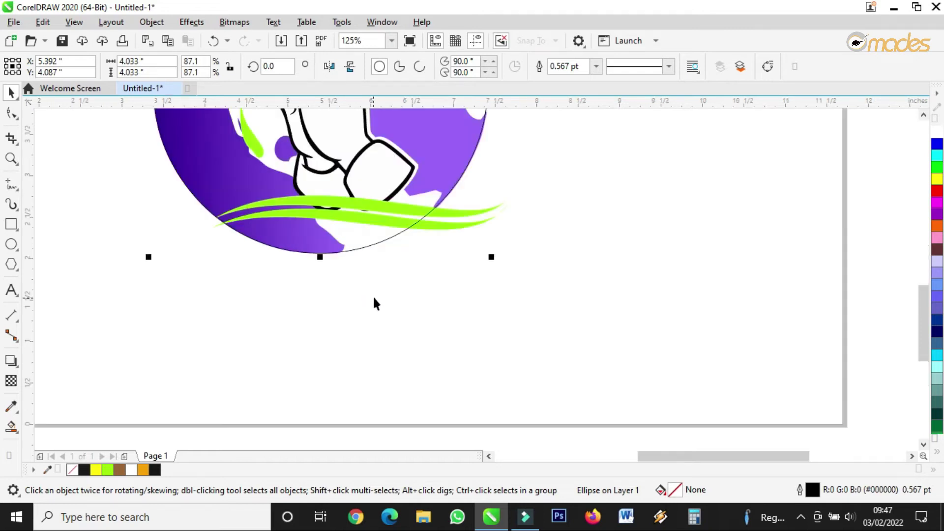
pyautogui.click(464, 296)
pyautogui.click(438, 226)
pyautogui.moveTo(435, 226)
pyautogui.mouseDown()
pyautogui.moveTo(430, 243)
pyautogui.moveTo(422, 239)
pyautogui.mouseUp()
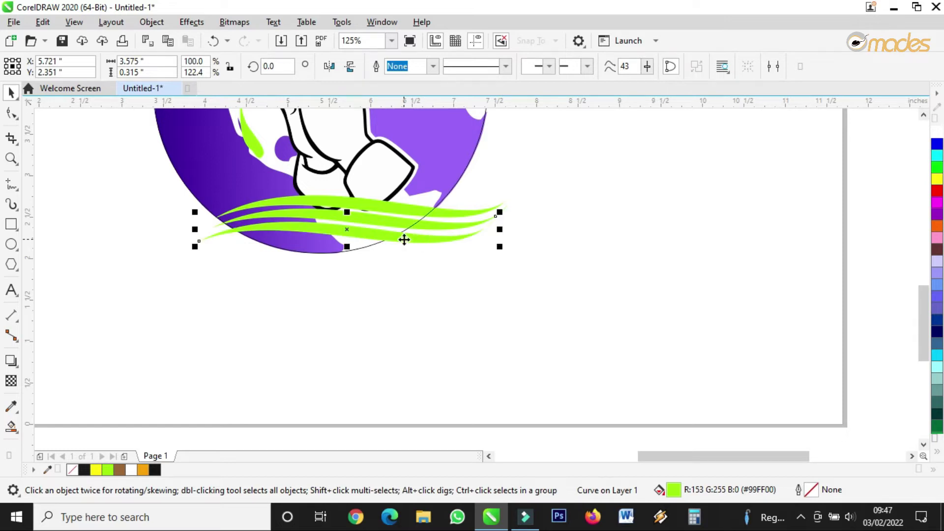
# Step: Select the circle together with the third swoosh and move both to the empty area right of the globe
pyautogui.scroll(-2, 404, 239)
pyautogui.scroll(-1, 402, 202)
pyautogui.scroll(1, 395, 148)
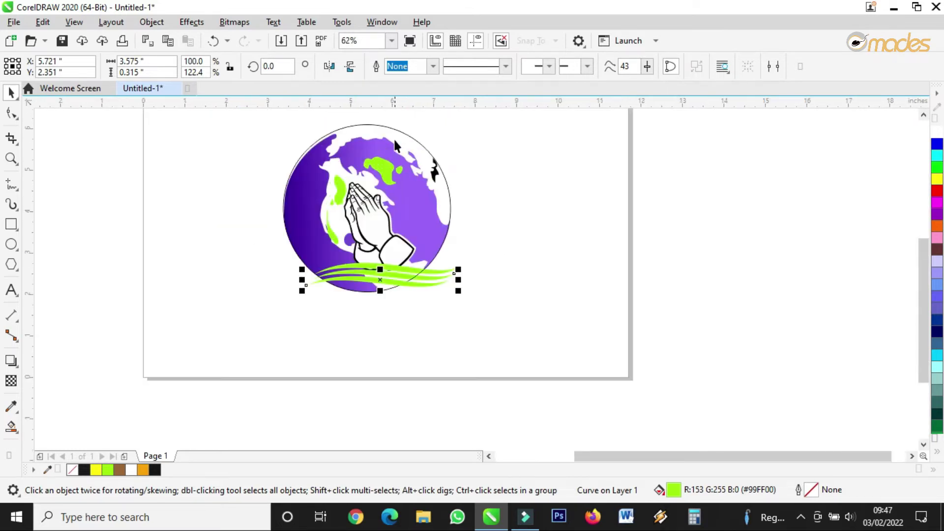
pyautogui.keyDown('shift'); pyautogui.click(388, 125); pyautogui.keyUp('shift')
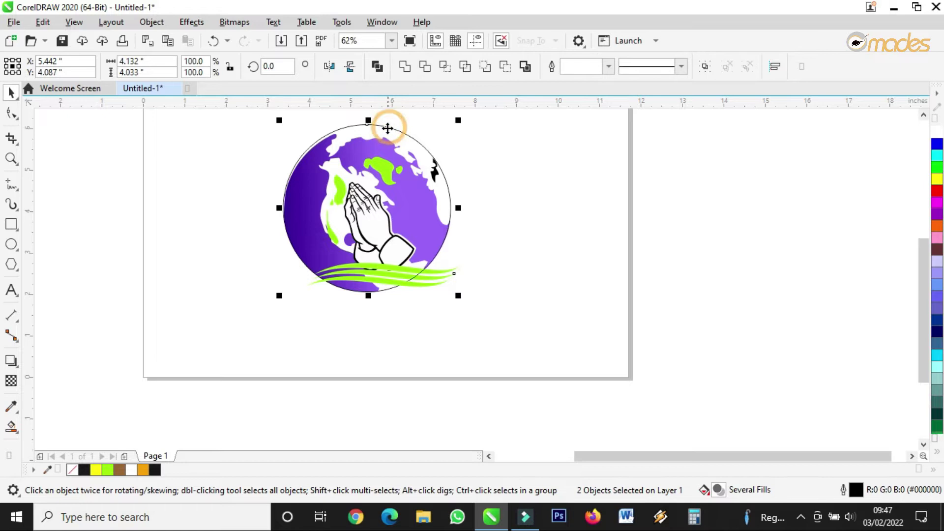
pyautogui.moveTo(367, 210); pyautogui.dragTo(559, 234)
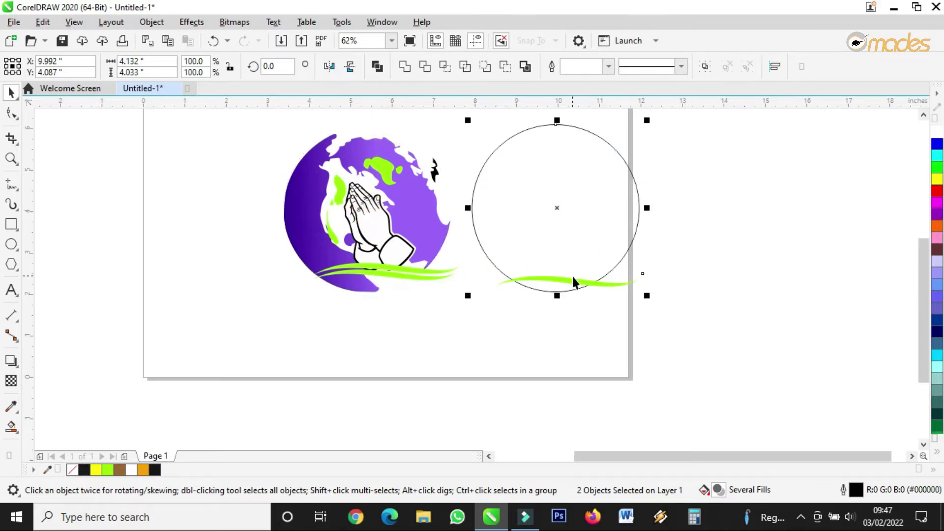
# Step: Nudge the separated swoosh slightly to the left across the bottom of the circle
pyautogui.scroll(2, 592, 315)
pyautogui.click(593, 316)
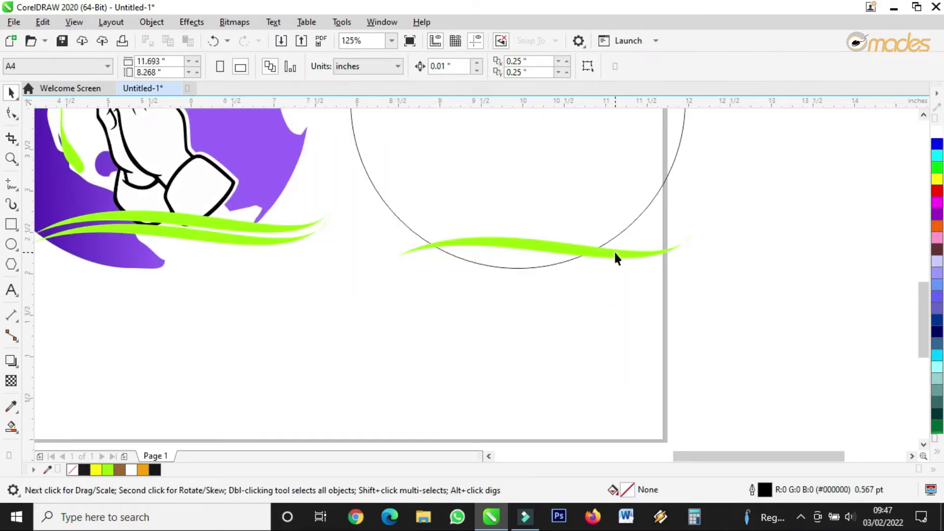
pyautogui.click(616, 257)
pyautogui.moveTo(613, 250); pyautogui.dragTo(611, 252)
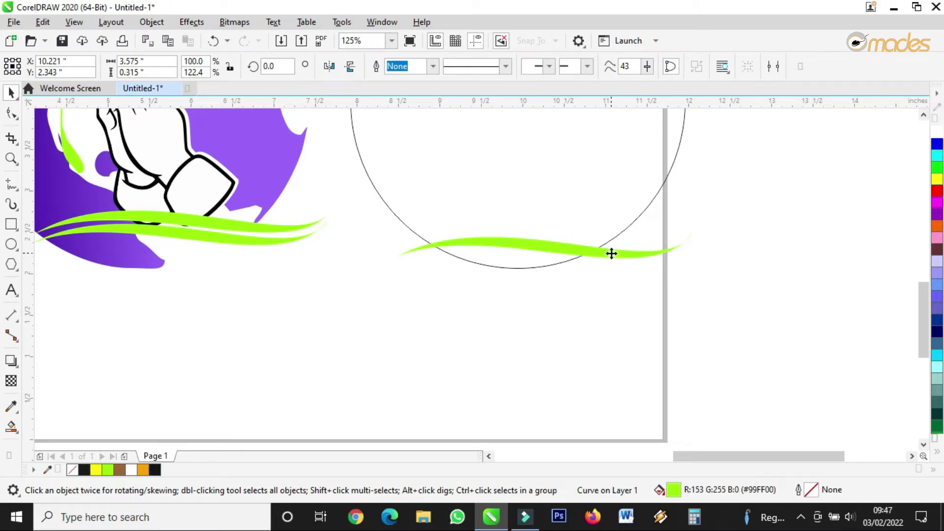
# Step: Smart Fill the region between the swoosh and the circle's bottom arc in orange, and move the new shape below the circle
pyautogui.click(19, 433)
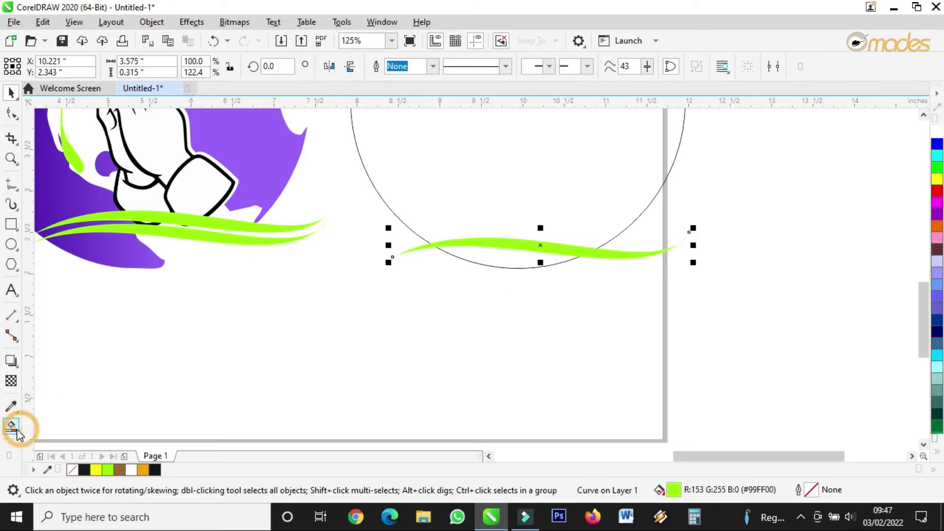
pyautogui.click(40, 440)
pyautogui.click(508, 259)
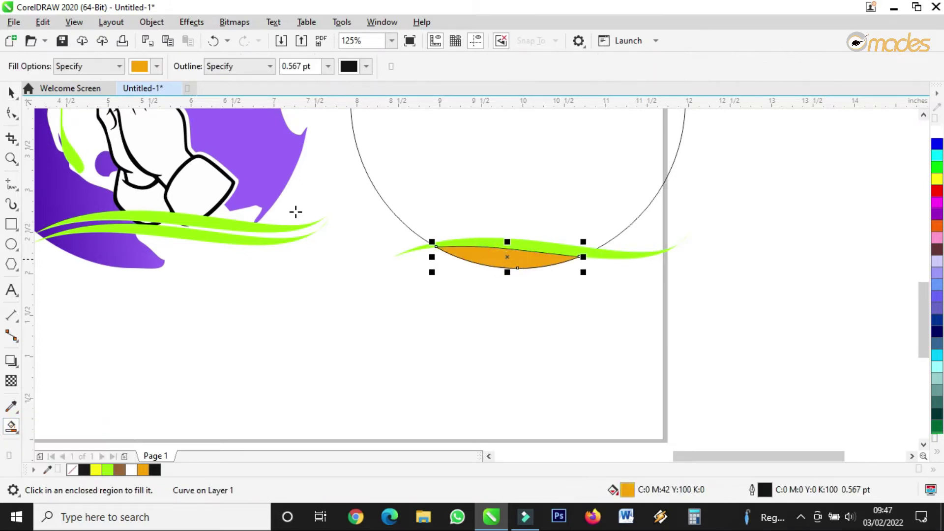
pyautogui.click(11, 92)
pyautogui.moveTo(542, 256); pyautogui.dragTo(504, 307)
# Step: Delete the separated green swoosh and the construction circle
pyautogui.click(539, 202)
pyautogui.click(552, 255)
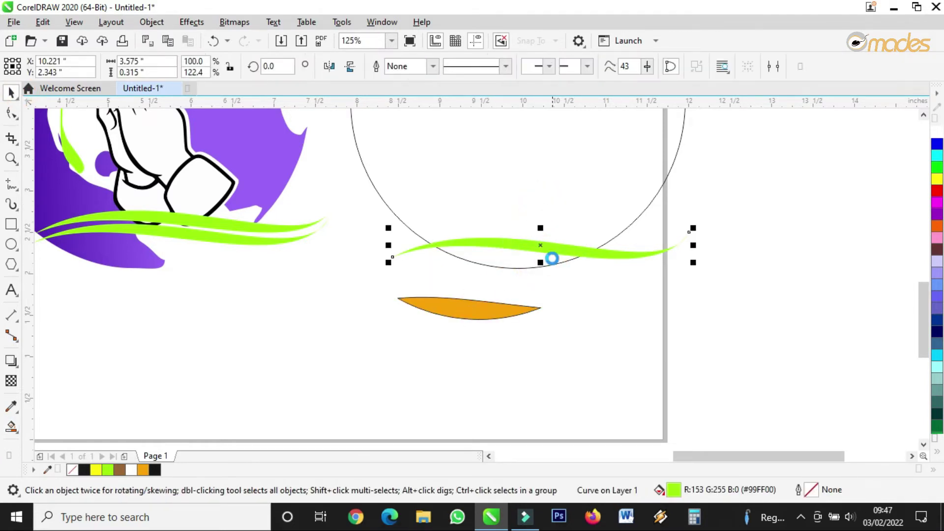
pyautogui.press('Delete')
pyautogui.click(547, 265)
pyautogui.press('Delete')
# Step: Move the orange shape onto the globe's base beneath the two swooshes and enlarge it to about 1.93 by 0.30 inches
pyautogui.click(503, 310)
pyautogui.moveTo(298, 290); pyautogui.dragTo(172, 249)
pyautogui.moveTo(220, 266)
pyautogui.mouseDown()
pyautogui.moveTo(234, 280)
pyautogui.moveTo(235, 271)
pyautogui.mouseUp()
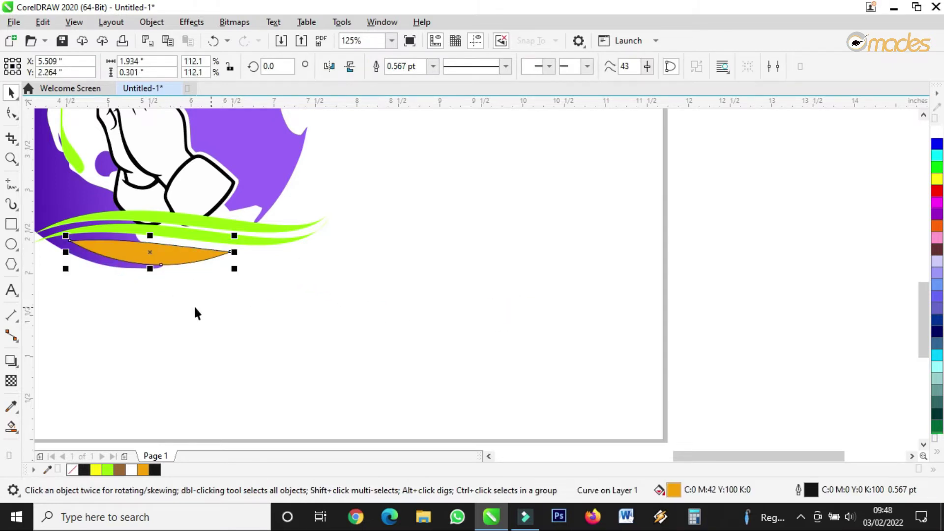
# Step: Enlarge the orange shape to about 2.11 by 0.33 inches and shift it left to fit the globe's lower edge
pyautogui.scroll(-3, 436, 296)
pyautogui.scroll(5, 347, 293)
pyautogui.moveTo(328, 220); pyautogui.dragTo(316, 219)
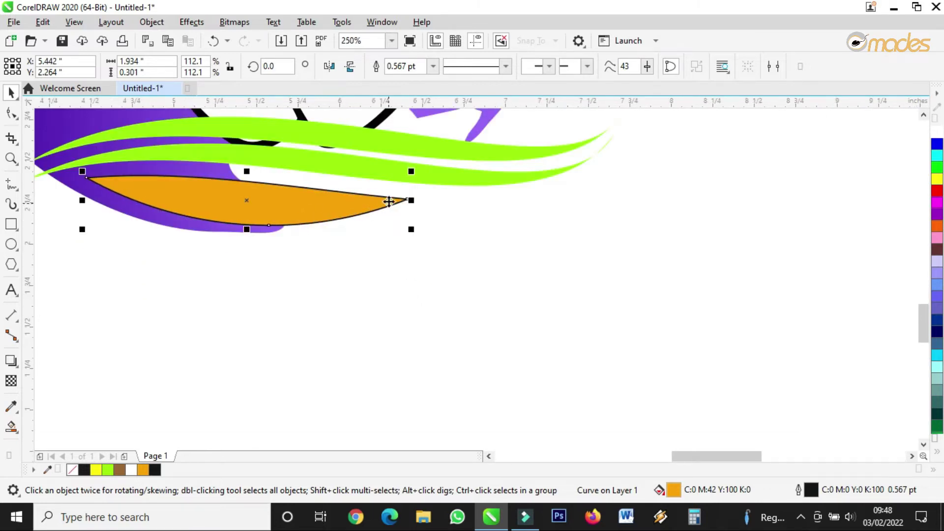
pyautogui.moveTo(410, 172); pyautogui.dragTo(437, 165)
pyautogui.moveTo(371, 211); pyautogui.dragTo(339, 217)
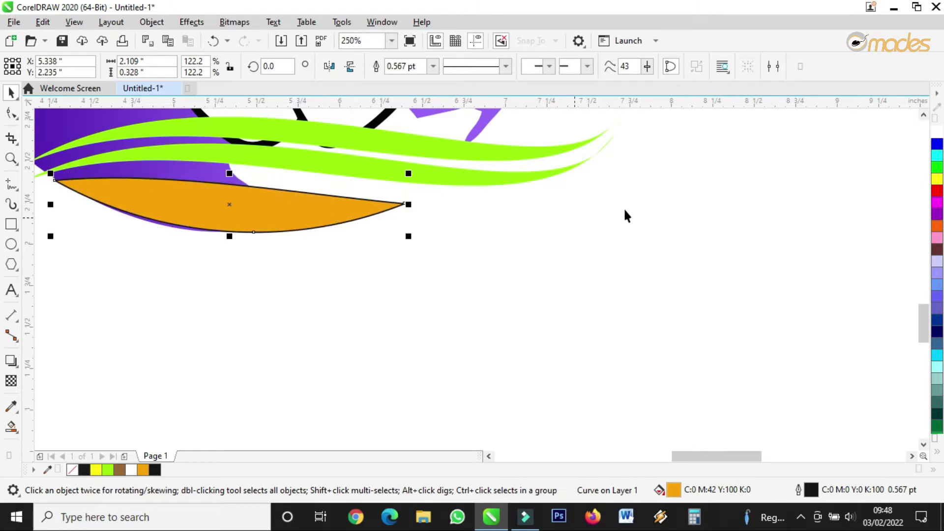
# Step: Shift both green swooshes together slightly left and down across the globe's base
pyautogui.scroll(-2, 623, 208)
pyautogui.scroll(2, 525, 193)
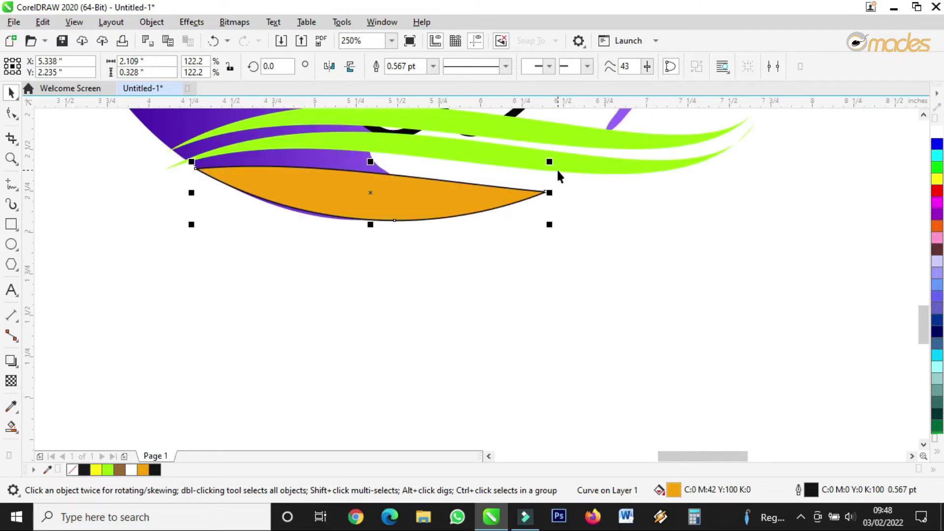
pyautogui.click(561, 155)
pyautogui.keyDown('shift'); pyautogui.click(560, 140); pyautogui.keyUp('shift')
pyautogui.moveTo(559, 138); pyautogui.dragTo(545, 146)
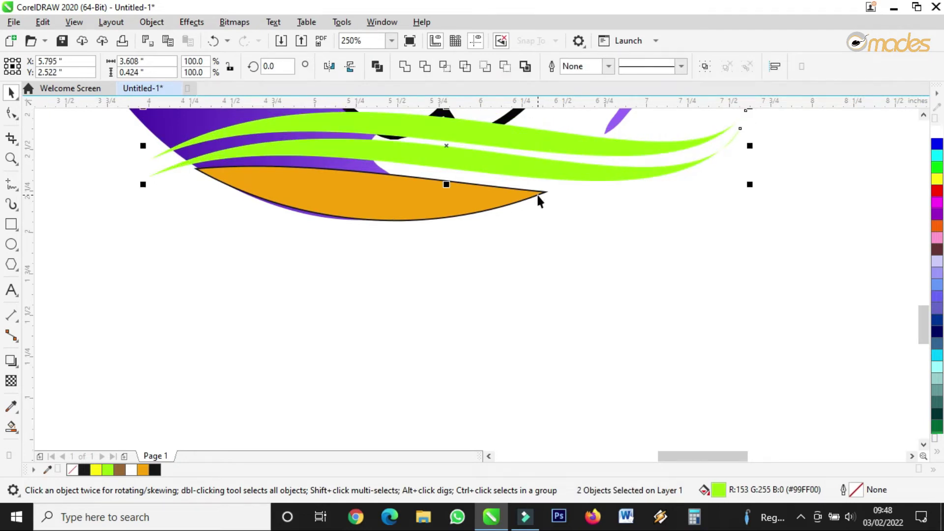
# Step: Rotate the orange shape about 2.3 degrees counterclockwise and shift it slightly right to fit the globe's lower edge
pyautogui.click(538, 197)
pyautogui.click(540, 194)
pyautogui.moveTo(548, 163); pyautogui.dragTo(553, 161)
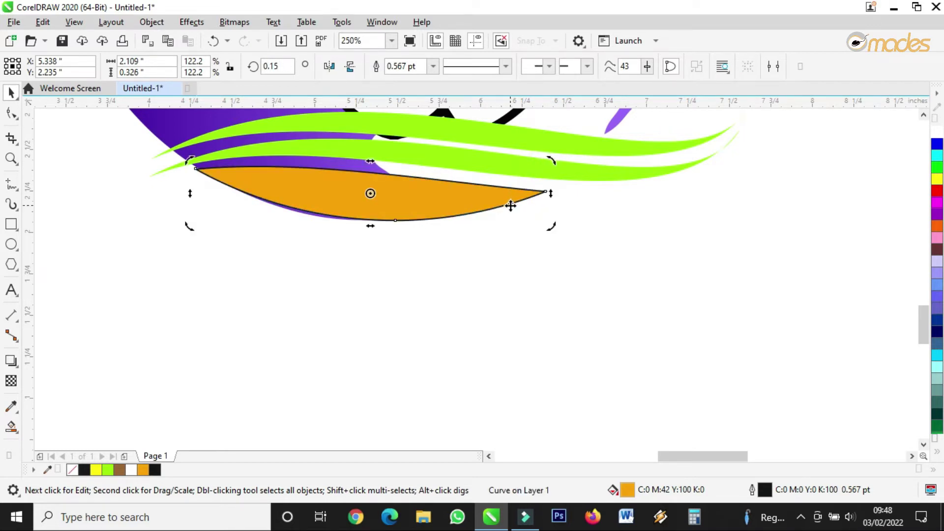
pyautogui.scroll(2, 511, 206)
pyautogui.moveTo(587, 124)
pyautogui.mouseDown()
pyautogui.moveTo(588, 110)
pyautogui.moveTo(584, 120)
pyautogui.mouseUp()
pyautogui.moveTo(513, 177); pyautogui.dragTo(520, 177)
pyautogui.scroll(-2, 520, 177)
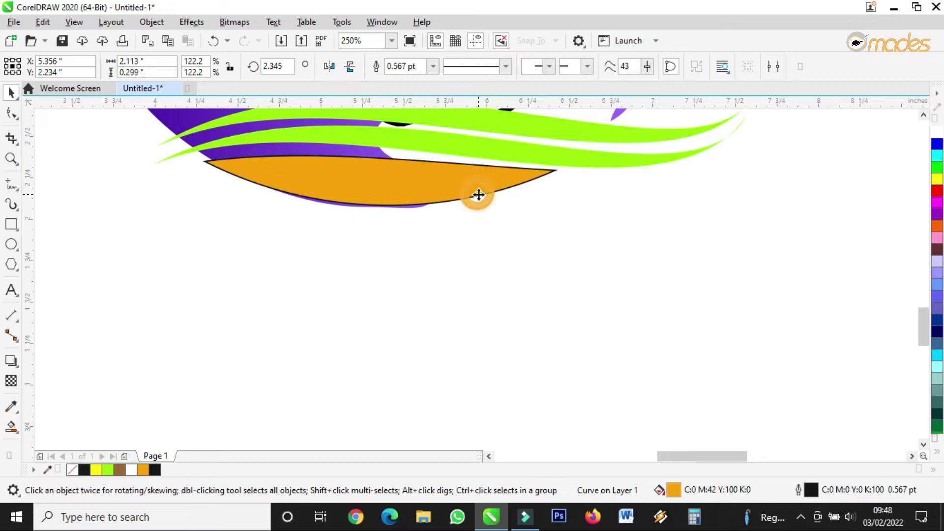
pyautogui.scroll(-2, 442, 232)
pyautogui.click(536, 272)
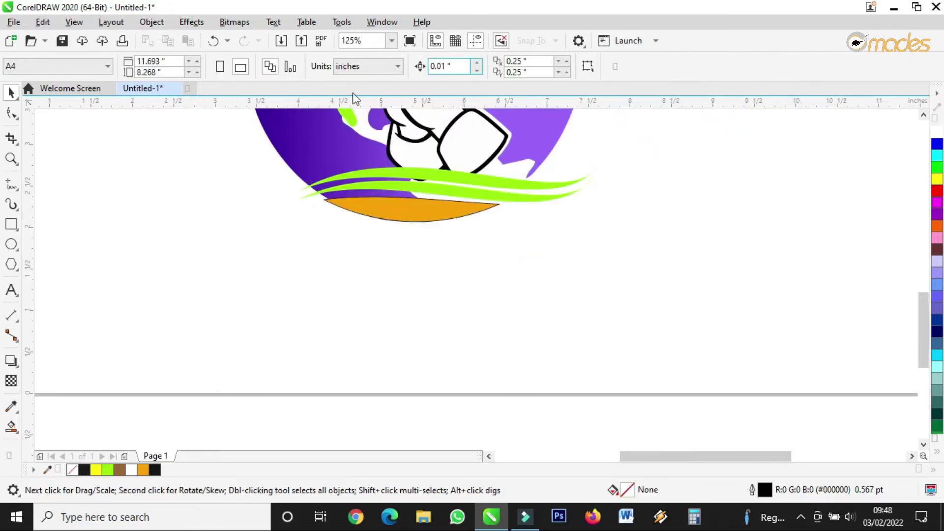
# Step: Move both green swooshes further left over the globe's base and rotate them about 1.6 degrees counterclockwise
pyautogui.scroll(-1, 407, 196)
pyautogui.scroll(2, 407, 187)
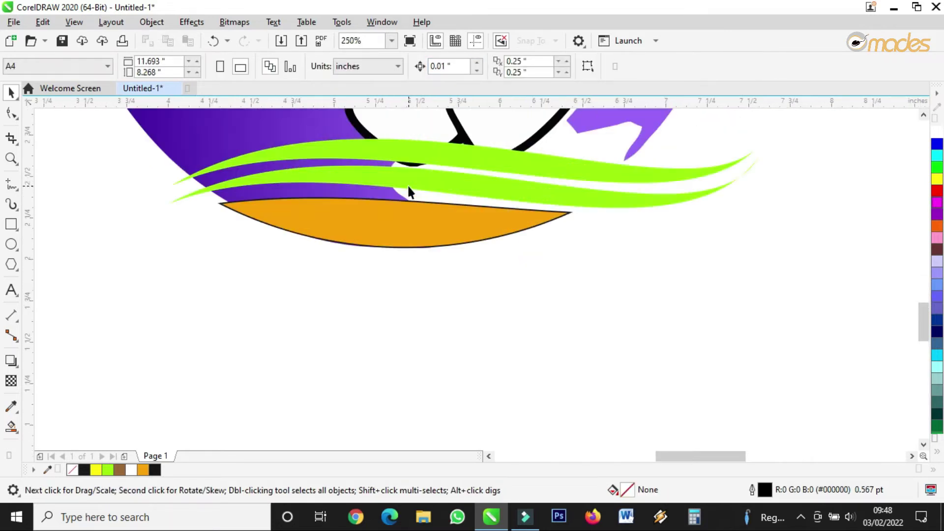
pyautogui.click(507, 182)
pyautogui.keyDown('shift'); pyautogui.click(518, 160); pyautogui.keyUp('shift')
pyautogui.keyDown('shift'); pyautogui.click(466, 216); pyautogui.keyUp('shift')
pyautogui.click(573, 250)
pyautogui.click(491, 194)
pyautogui.keyDown('shift'); pyautogui.click(533, 167); pyautogui.keyUp('shift')
pyautogui.moveTo(533, 168); pyautogui.dragTo(500, 165)
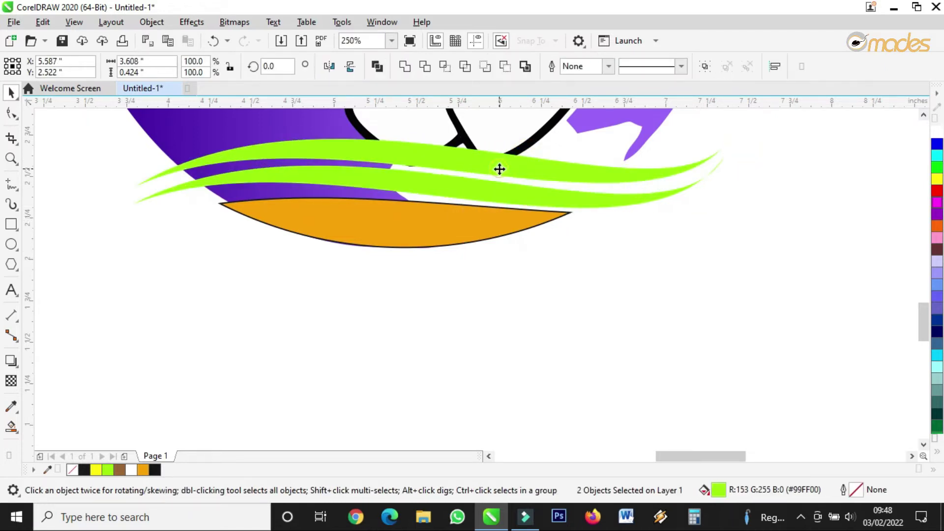
pyautogui.moveTo(734, 135); pyautogui.dragTo(732, 124)
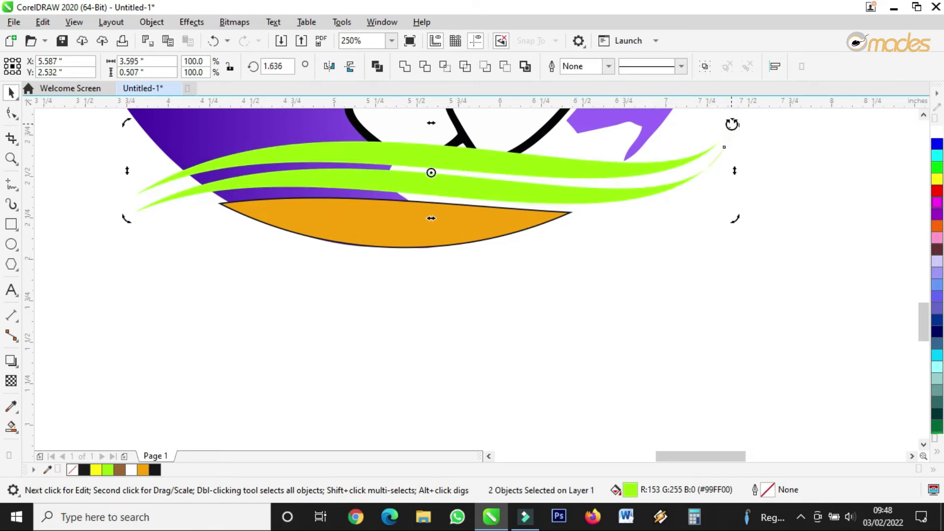
pyautogui.click(610, 279)
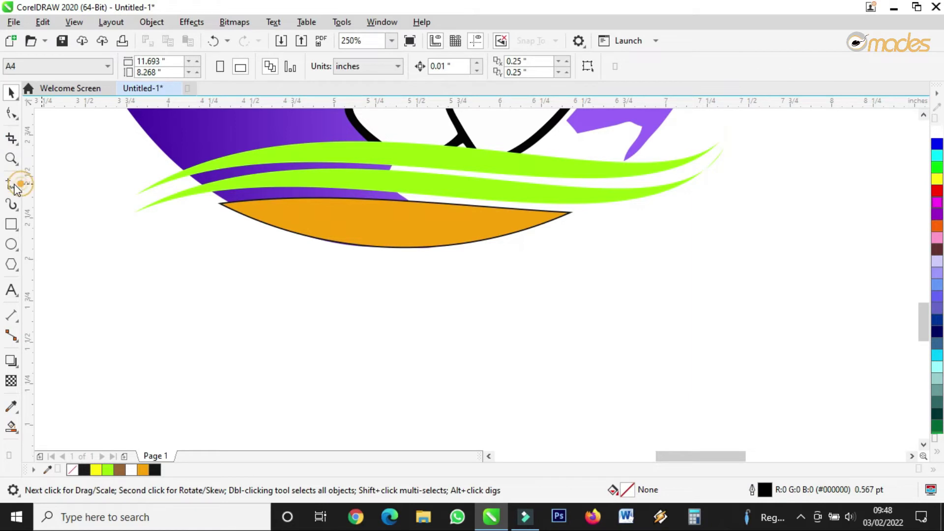
# Step: Draw a closed four-sided outline about 3.44 by 1.05 inches enclosing the orange shape, with its upper edge crossing the swooshes
pyautogui.click(12, 185)
pyautogui.click(165, 180)
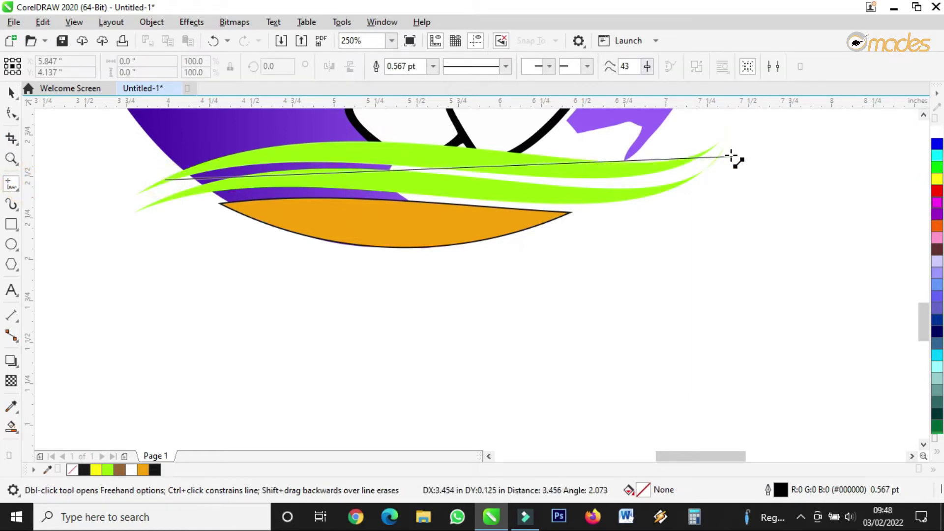
pyautogui.doubleClick(731, 152)
pyautogui.click(601, 323)
pyautogui.click(162, 287)
pyautogui.click(166, 180)
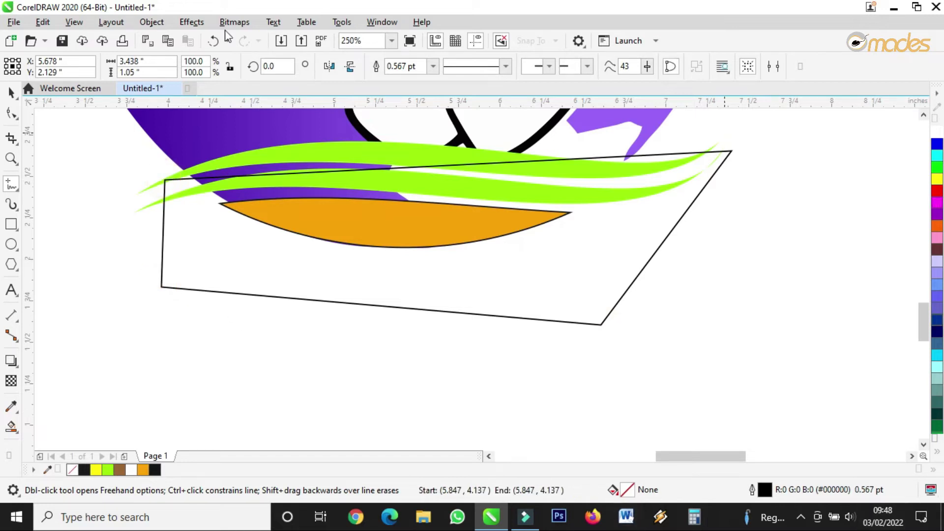
# Step: Convert the outline's upper edge to a curve and bend it to follow the upper green swoosh
pyautogui.click(12, 112)
pyautogui.moveTo(731, 151); pyautogui.dragTo(717, 164)
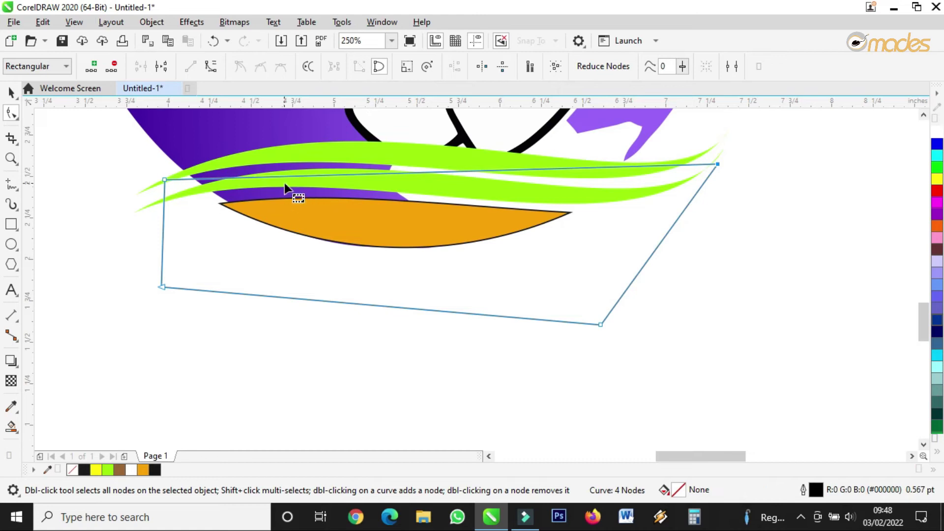
pyautogui.click(368, 177)
pyautogui.click(211, 66)
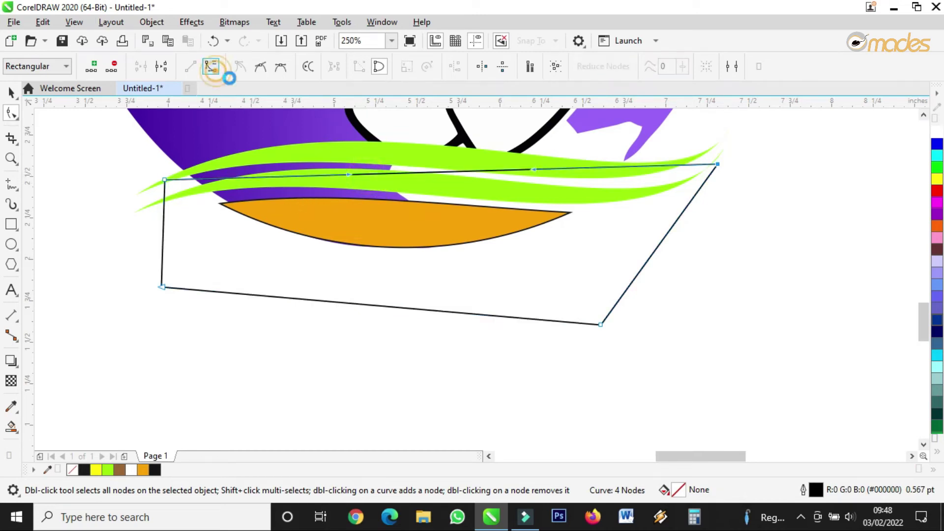
pyautogui.moveTo(347, 172); pyautogui.dragTo(283, 130)
pyautogui.moveTo(534, 169); pyautogui.dragTo(590, 203)
pyautogui.moveTo(715, 161); pyautogui.dragTo(712, 158)
pyautogui.moveTo(532, 190); pyautogui.dragTo(532, 196)
pyautogui.moveTo(282, 130); pyautogui.dragTo(291, 118)
pyautogui.click(10, 93)
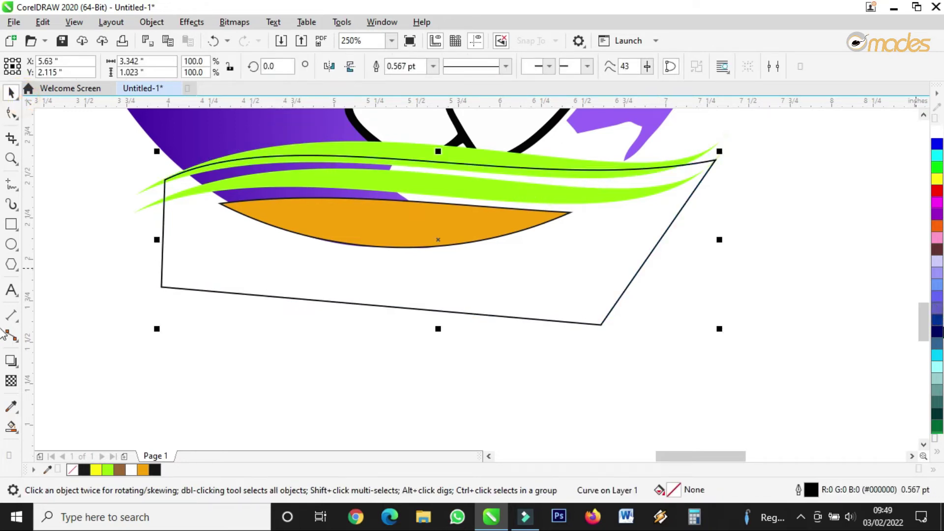
# Step: Fill the closed outline with navy blue (#000066)
pyautogui.click(938, 332)
pyautogui.scroll(-1, 604, 300)
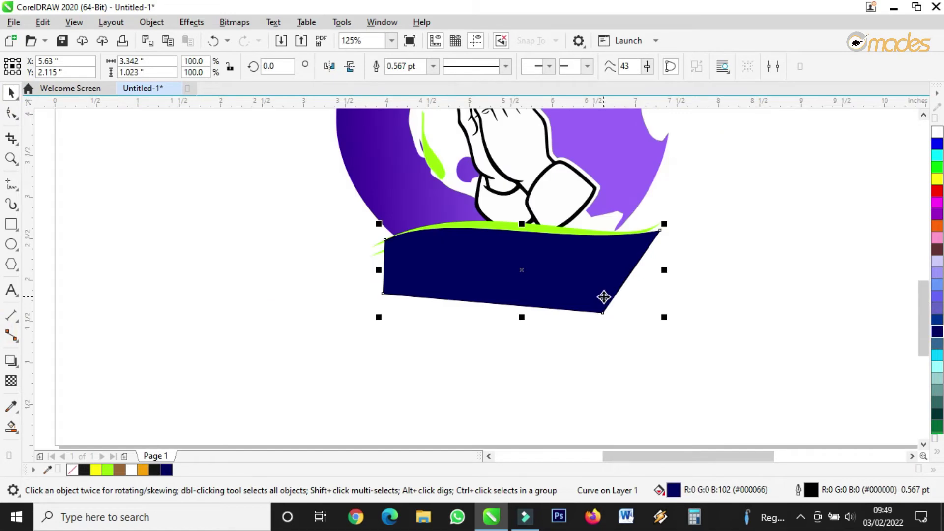
pyautogui.scroll(-1, 480, 212)
pyautogui.scroll(1, 472, 216)
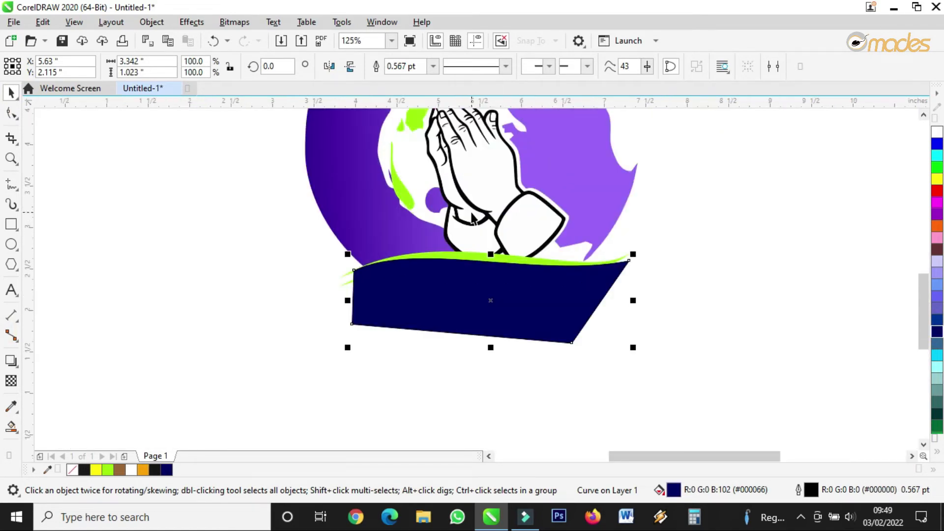
# Step: Trim the globe's lower part with the navy shape and remove the navy shape from the logo
pyautogui.click(437, 290)
pyautogui.keyDown('shift'); pyautogui.click(363, 211); pyautogui.keyUp('shift')
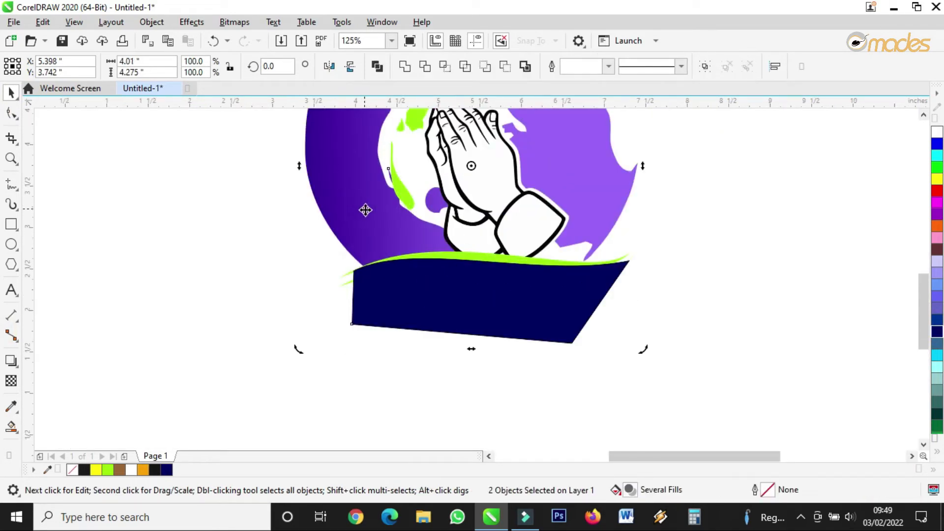
pyautogui.click(424, 67)
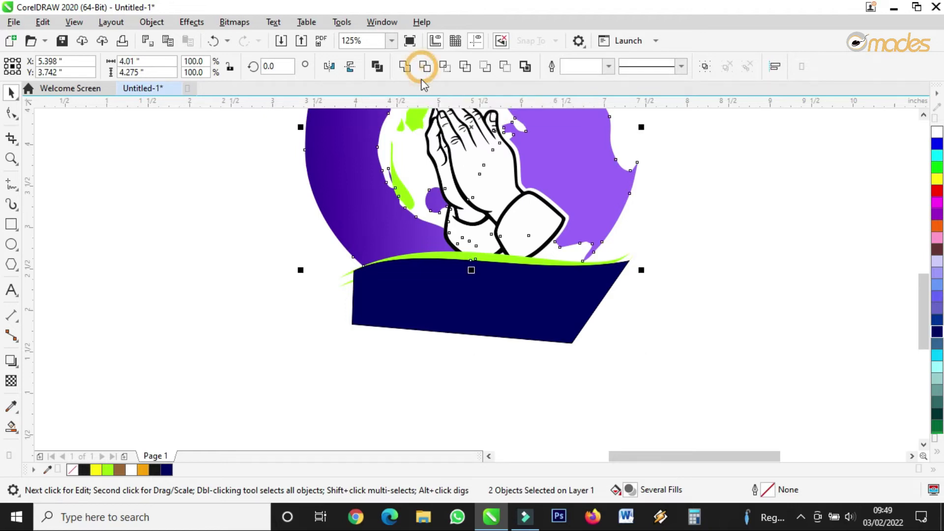
pyautogui.click(569, 305)
pyautogui.moveTo(569, 306); pyautogui.dragTo(297, 325)
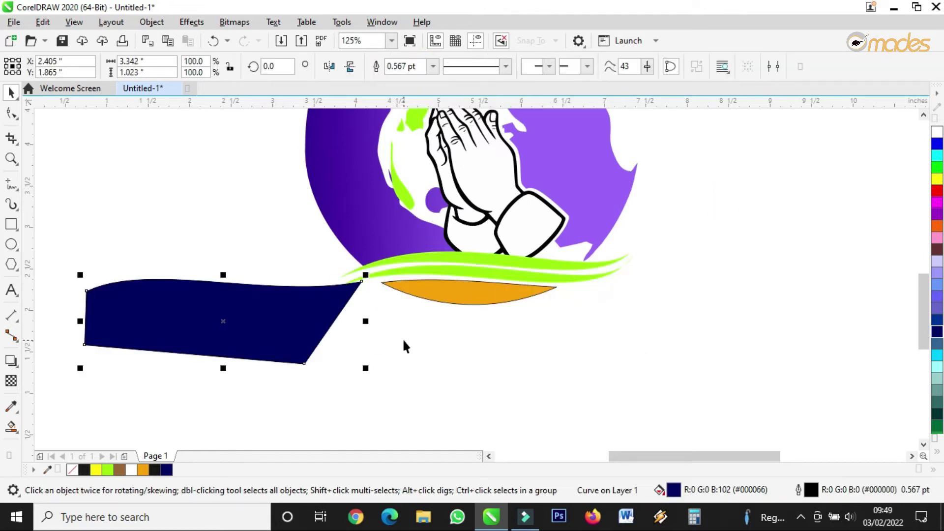
# Step: Set the orange shape's outline width to None
pyautogui.click(489, 297)
pyautogui.scroll(4, 489, 298)
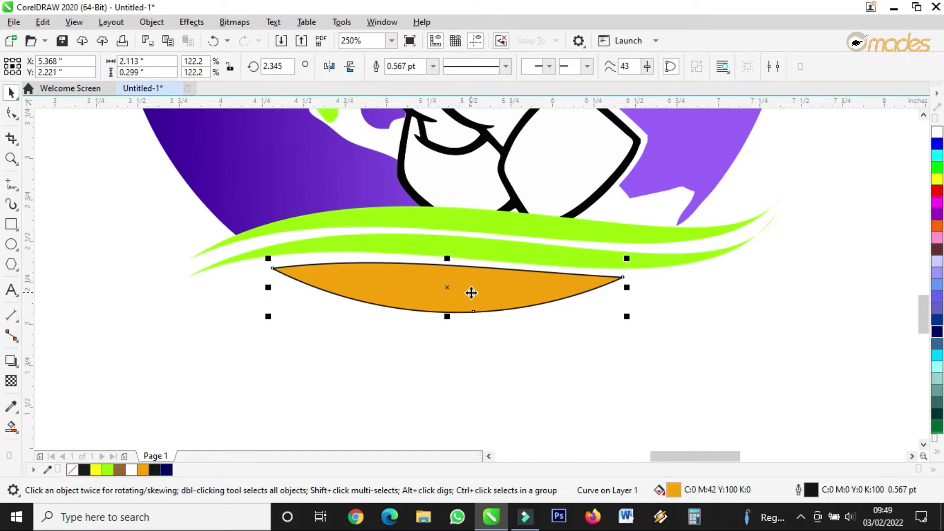
pyautogui.scroll(6, 453, 270)
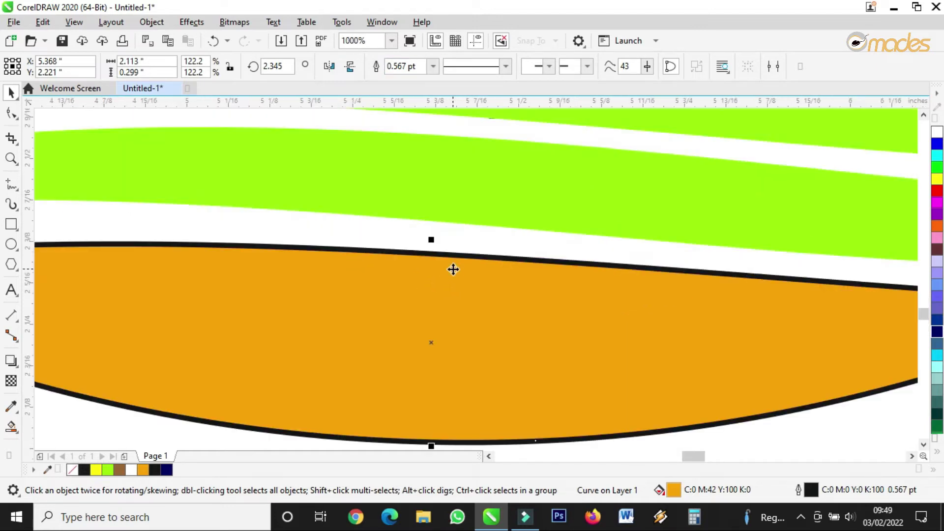
pyautogui.click(433, 66)
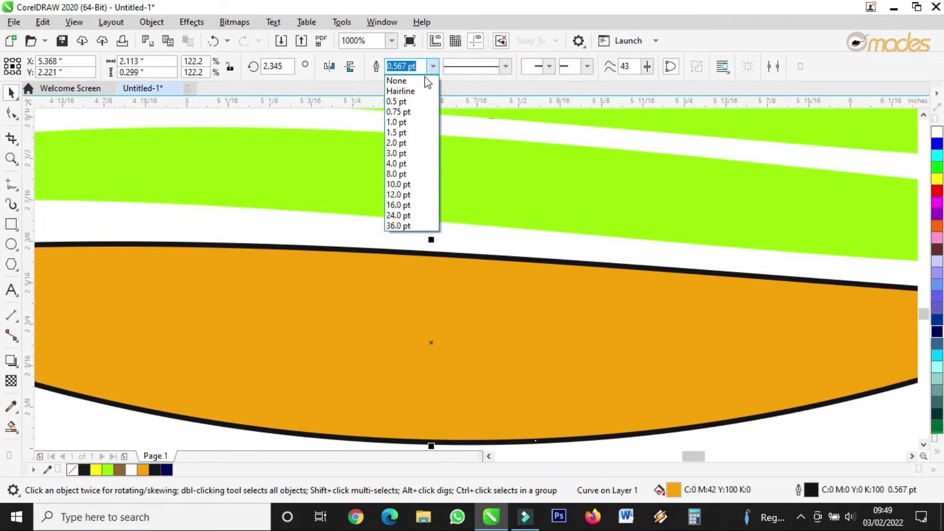
pyautogui.click(401, 80)
pyautogui.scroll(-6, 481, 278)
pyautogui.click(619, 381)
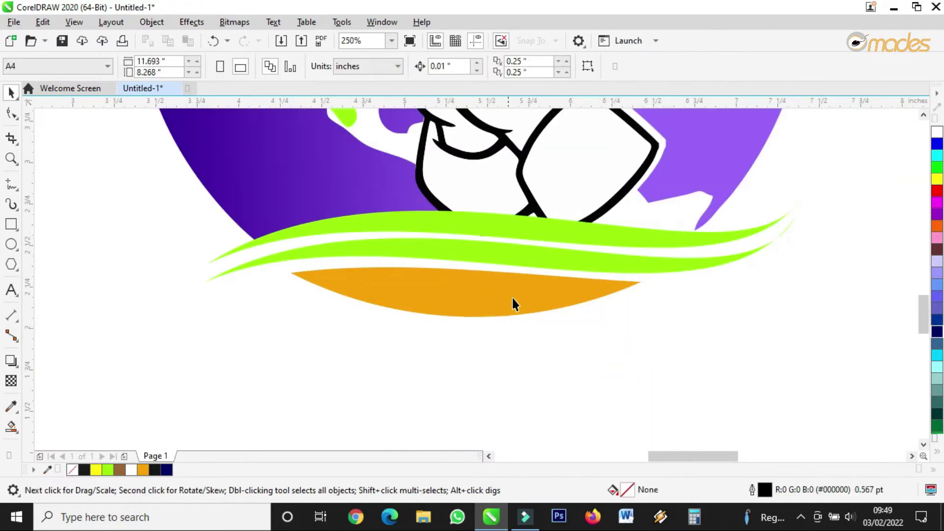
# Step: Reshape the orange shape's upper edge with its nodes and handles so it follows the lower swoosh's curve
pyautogui.press('F10')
pyautogui.click(439, 292)
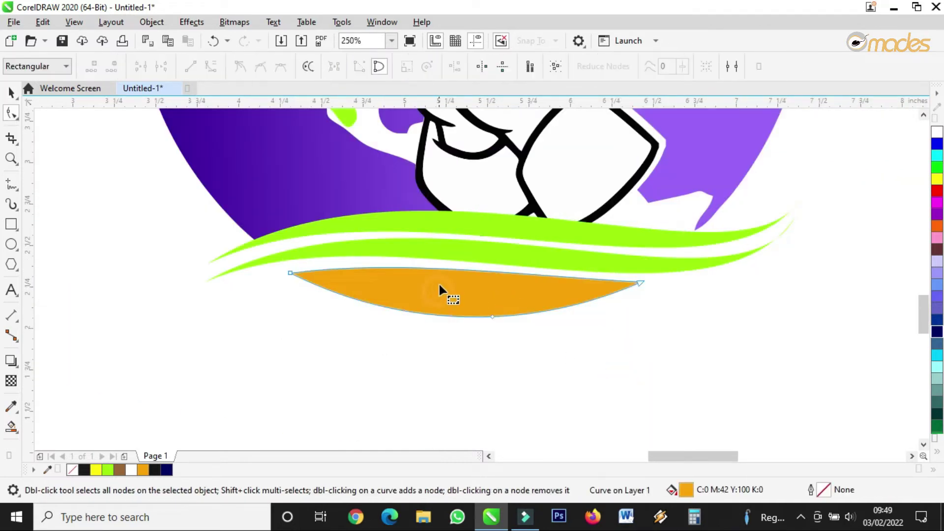
pyautogui.click(451, 268)
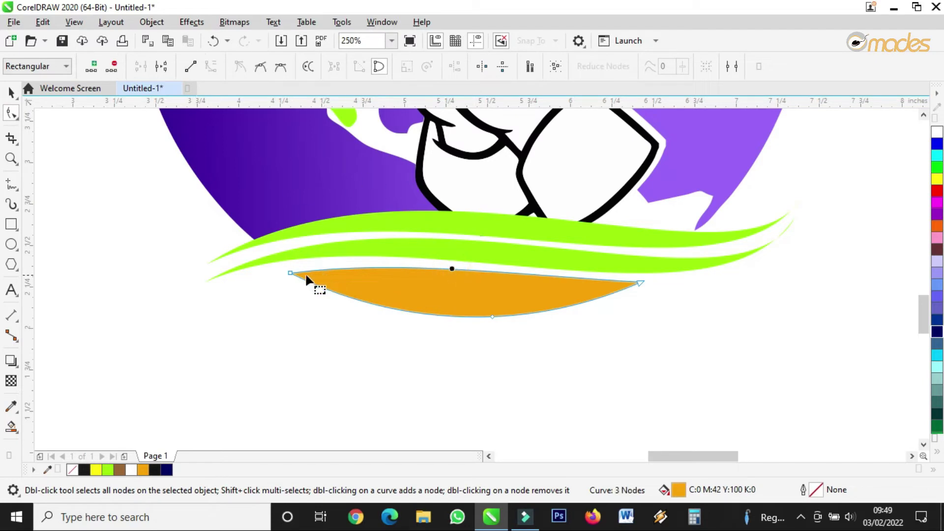
pyautogui.click(291, 270)
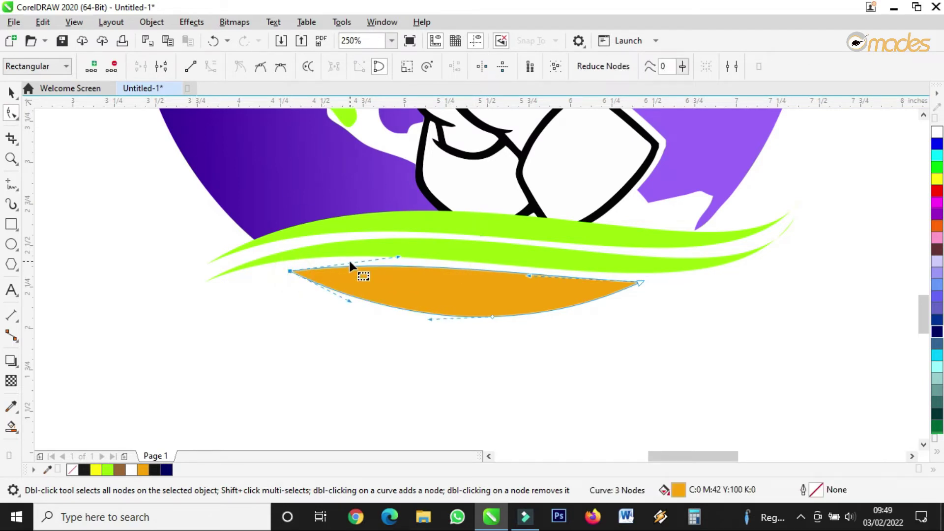
pyautogui.moveTo(401, 257); pyautogui.dragTo(361, 279)
pyautogui.moveTo(535, 279); pyautogui.dragTo(541, 293)
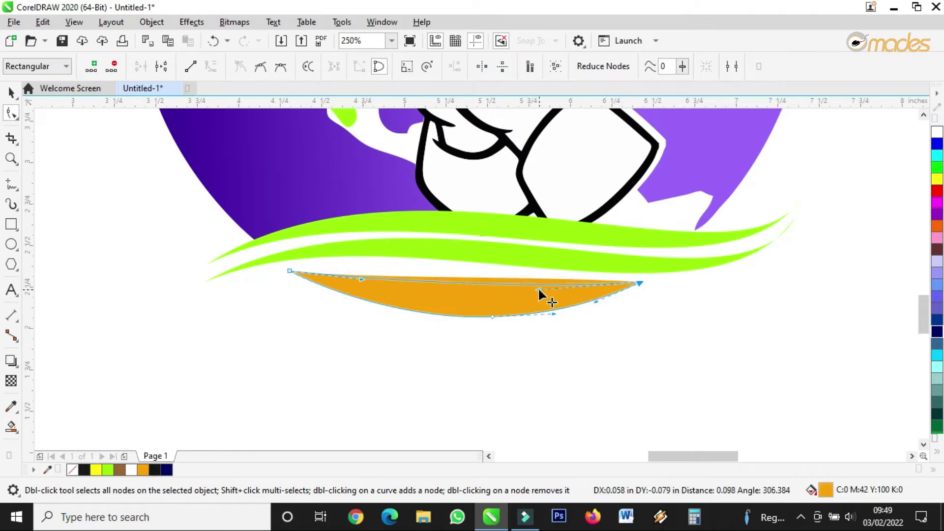
pyautogui.click(360, 278)
pyautogui.moveTo(359, 276); pyautogui.dragTo(359, 247)
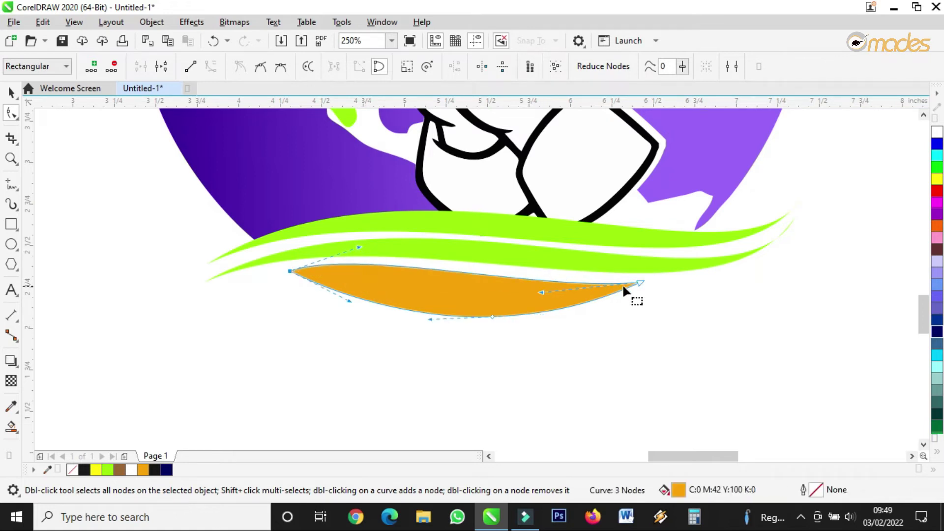
pyautogui.moveTo(639, 284); pyautogui.dragTo(645, 280)
pyautogui.moveTo(547, 289); pyautogui.dragTo(546, 292)
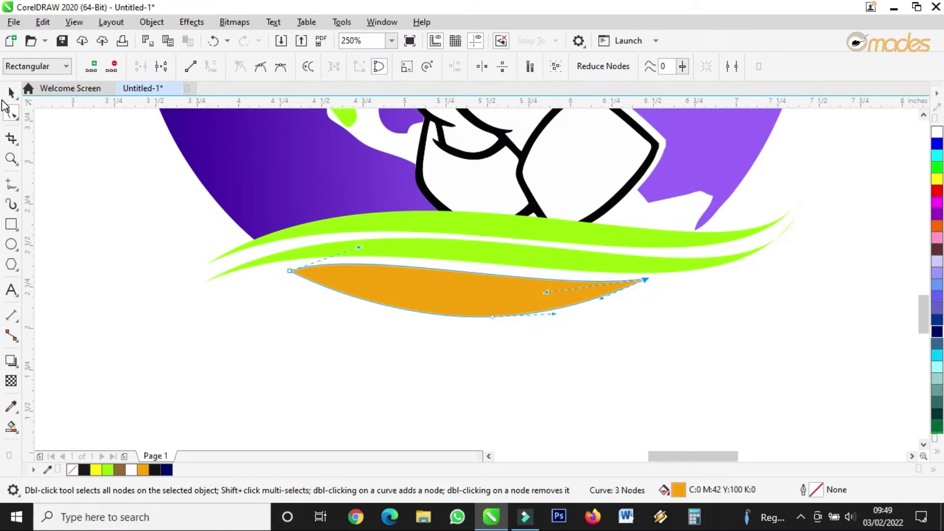
pyautogui.click(11, 92)
# Step: Nudge the upper green swoosh slightly upward to widen the gap between the two swooshes
pyautogui.scroll(-4, 433, 258)
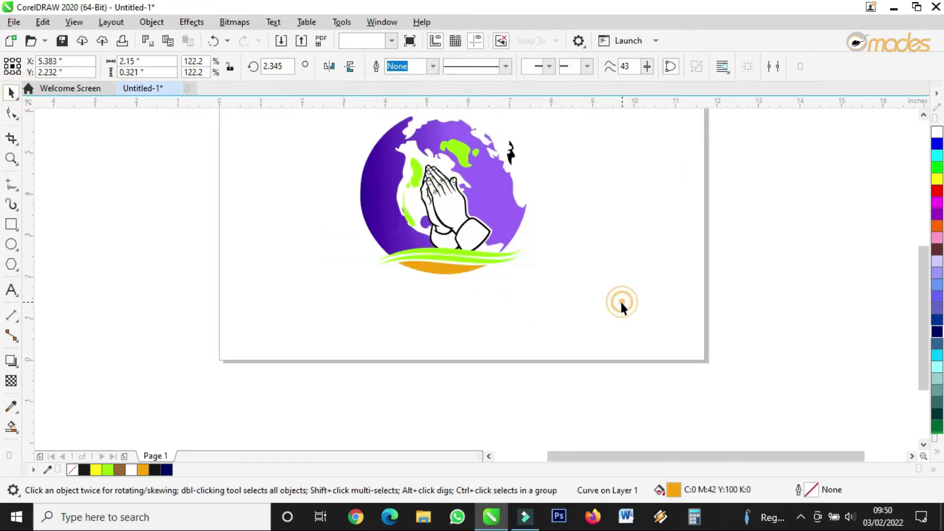
pyautogui.click(621, 301)
pyautogui.scroll(4, 482, 280)
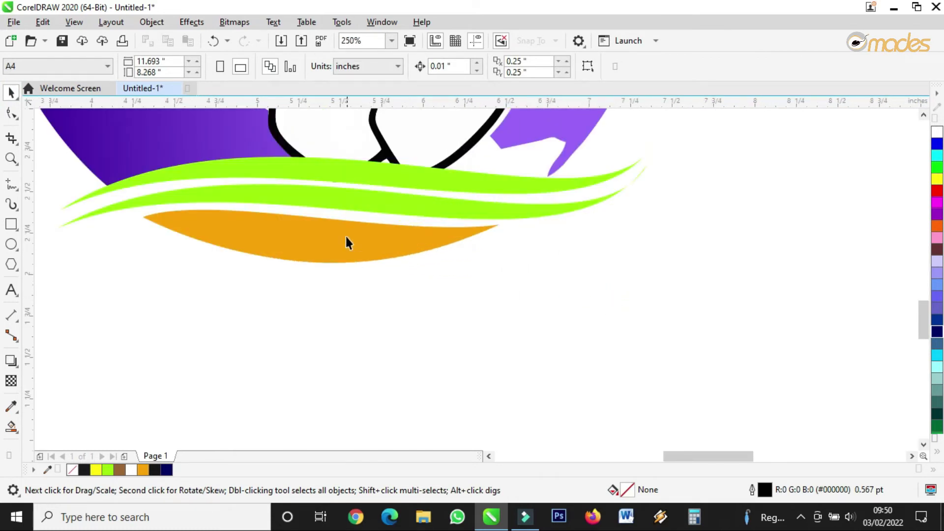
pyautogui.click(348, 184)
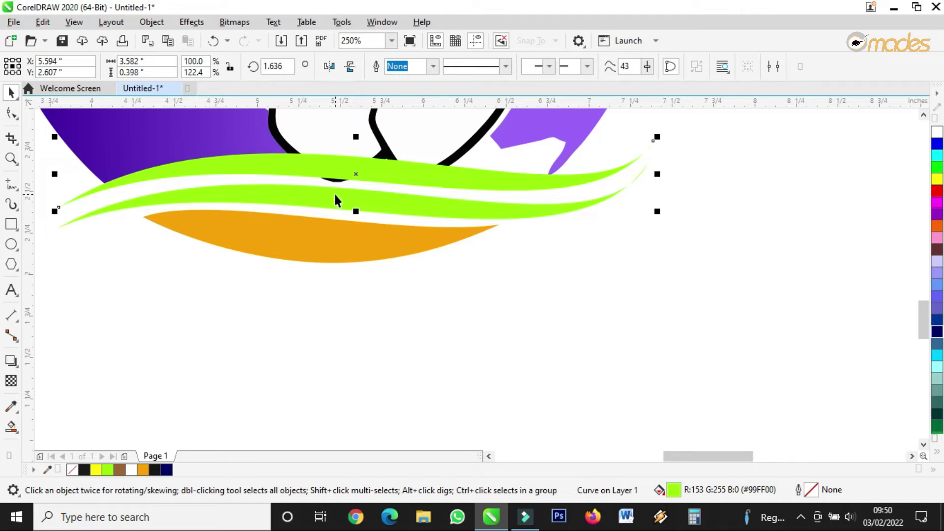
pyautogui.scroll(-3, 398, 214)
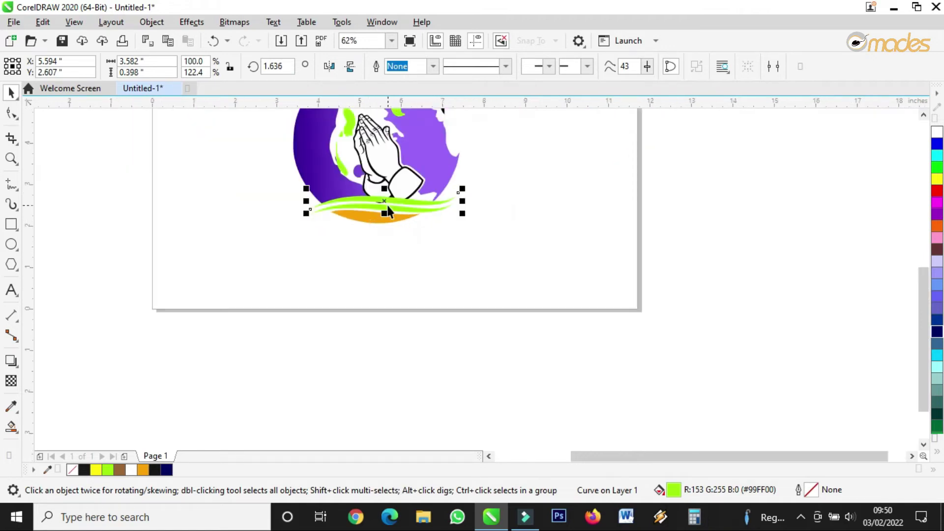
# Step: Sample the medium purple from the globe just above the swooshes and apply it to the orange base shape
pyautogui.click(11, 406)
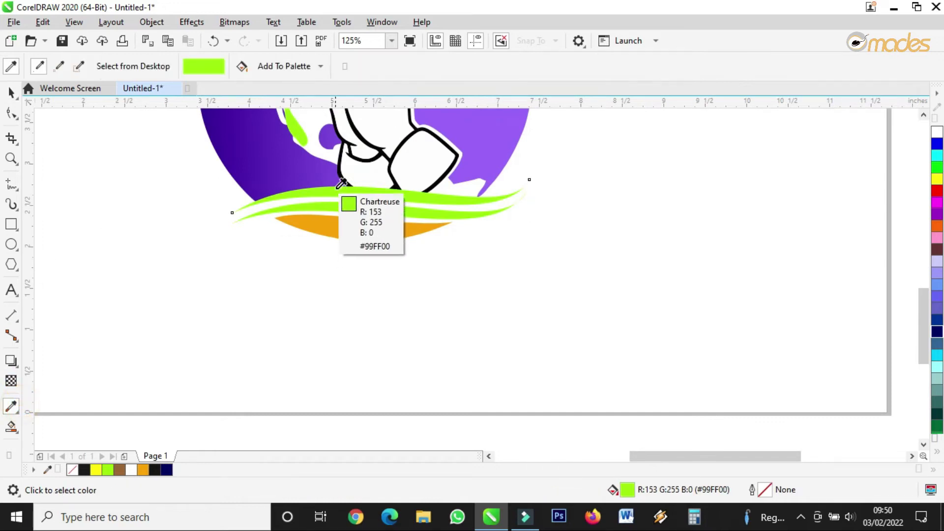
pyautogui.click(341, 177)
pyautogui.scroll(2, 351, 226)
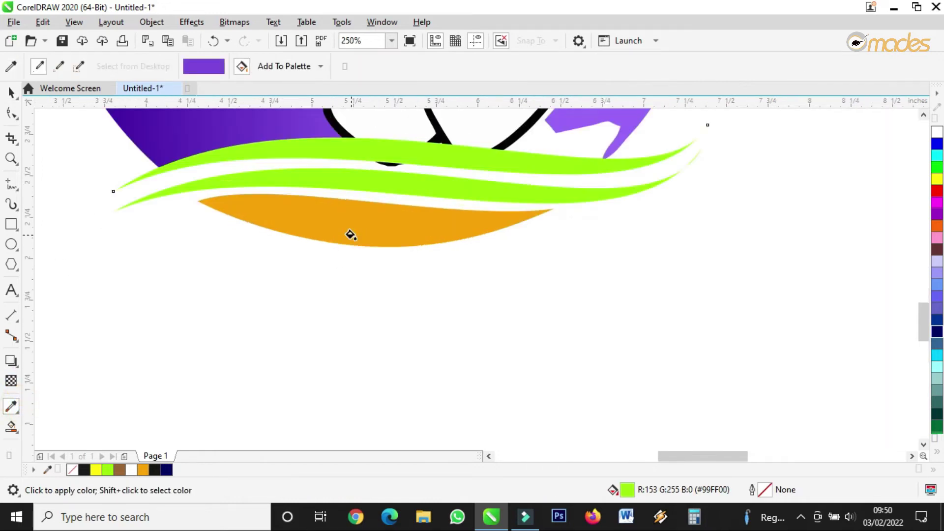
pyautogui.click(396, 236)
pyautogui.scroll(1, 398, 293)
pyautogui.scroll(-2, 398, 294)
pyautogui.scroll(4, 396, 263)
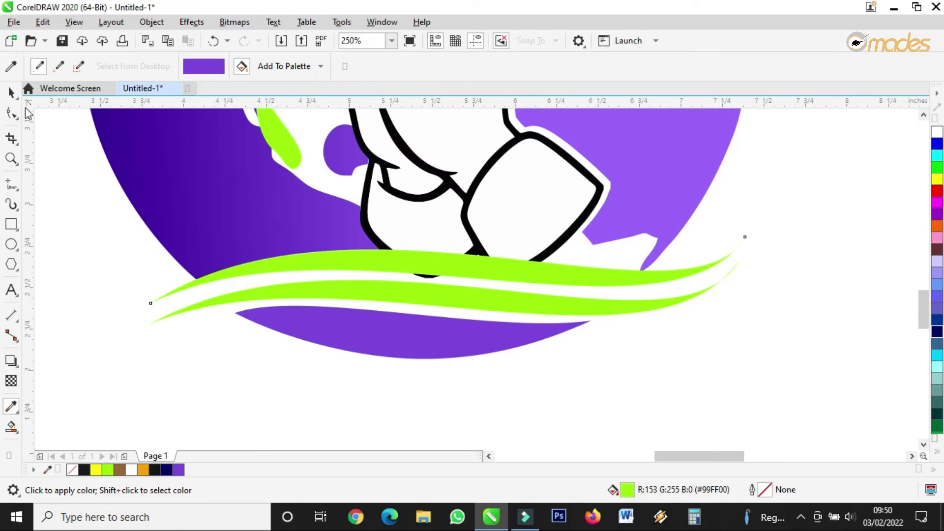
# Step: Fill the lower green swoosh with red
pyautogui.click(12, 97)
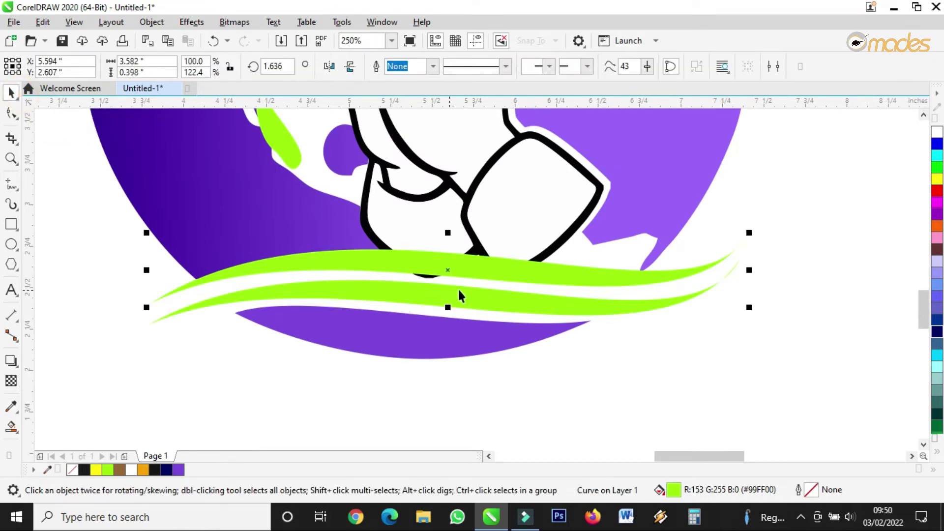
pyautogui.click(496, 299)
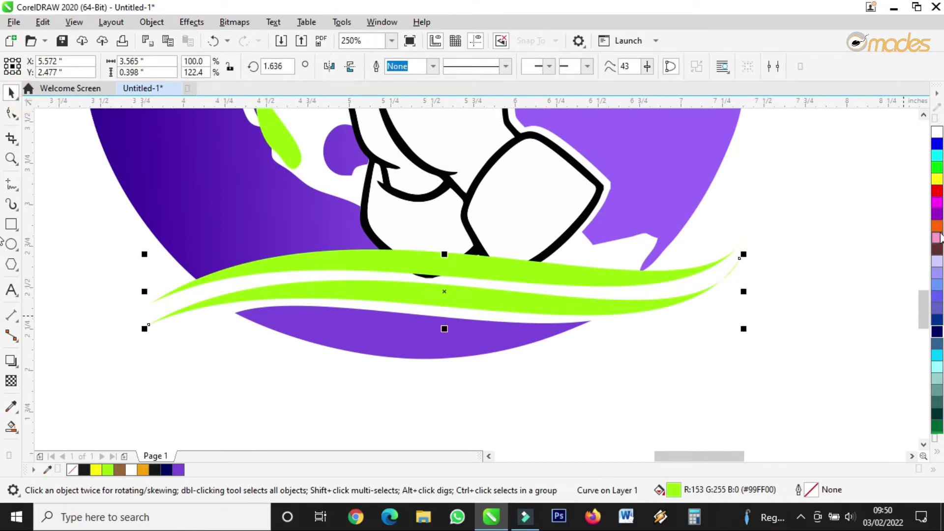
pyautogui.click(938, 192)
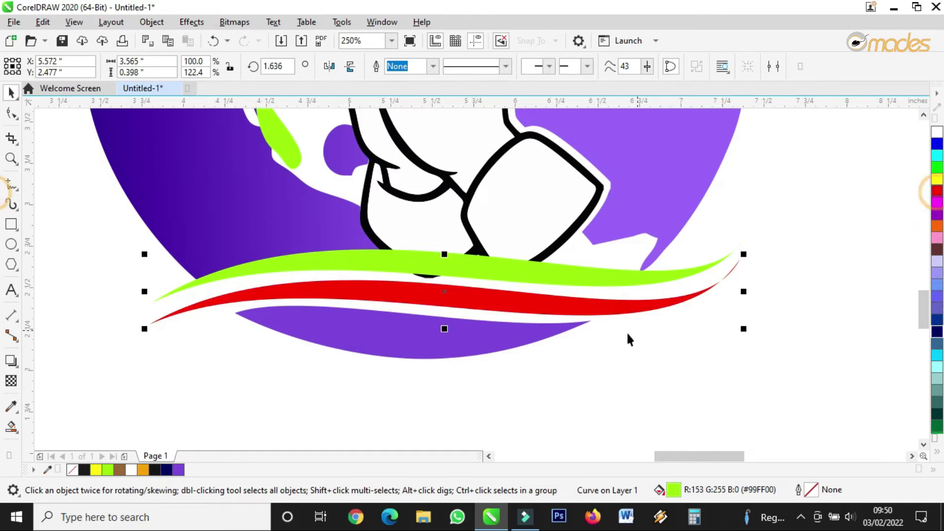
pyautogui.click(574, 364)
pyautogui.scroll(-4, 571, 358)
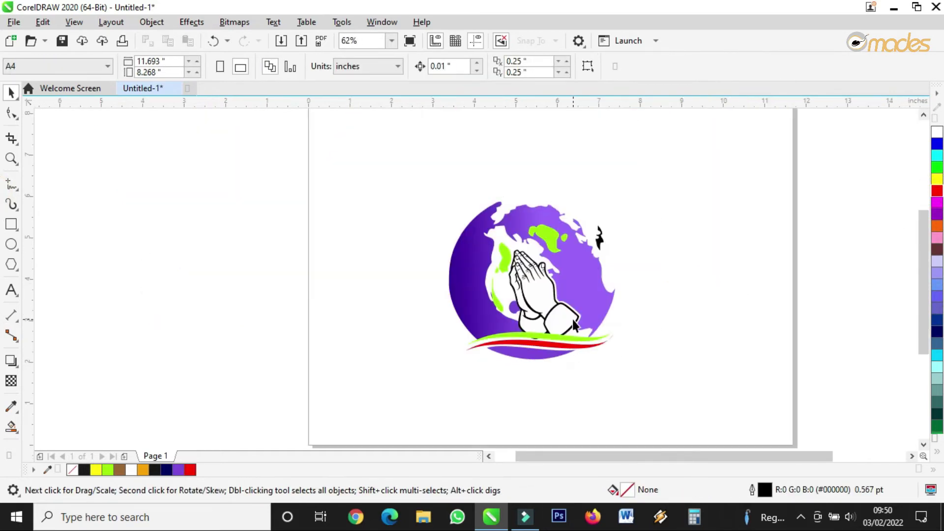
# Step: Scale the praying hands group down to about 98.3% so its base no longer shows below the upper swoosh
pyautogui.scroll(4, 573, 319)
pyautogui.click(534, 334)
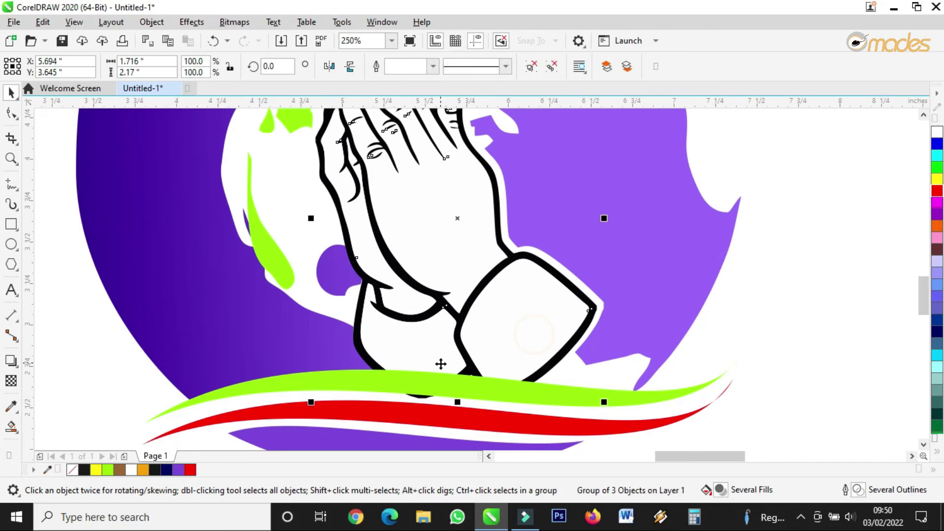
pyautogui.moveTo(308, 404); pyautogui.dragTo(315, 394)
pyautogui.scroll(-4, 319, 391)
pyautogui.click(721, 375)
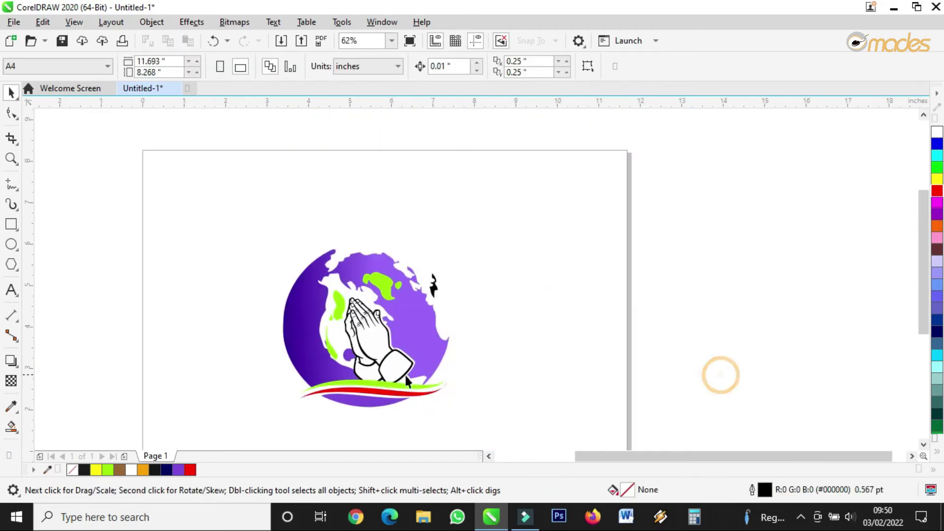
# Step: Recolour the hands' black line art with a purple sampled from the left part of the globe
pyautogui.scroll(4, 388, 373)
pyautogui.click(370, 332)
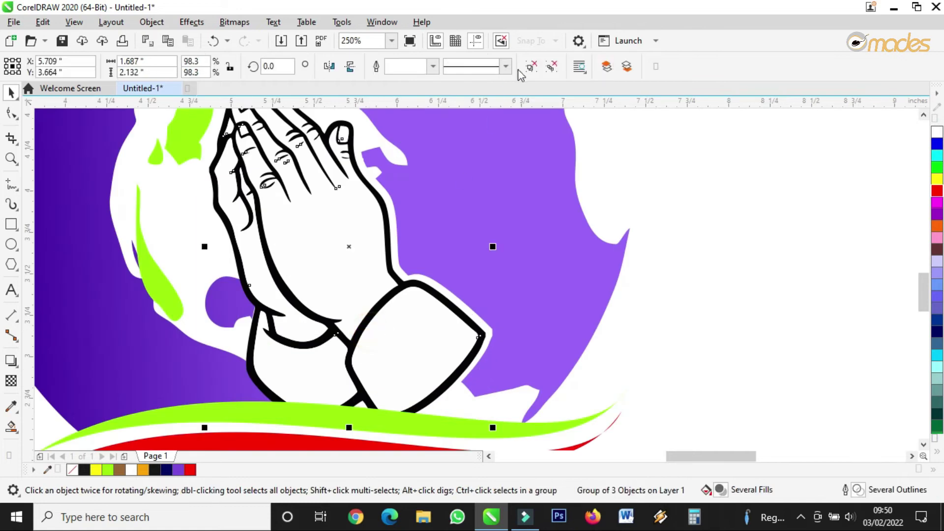
pyautogui.click(658, 177)
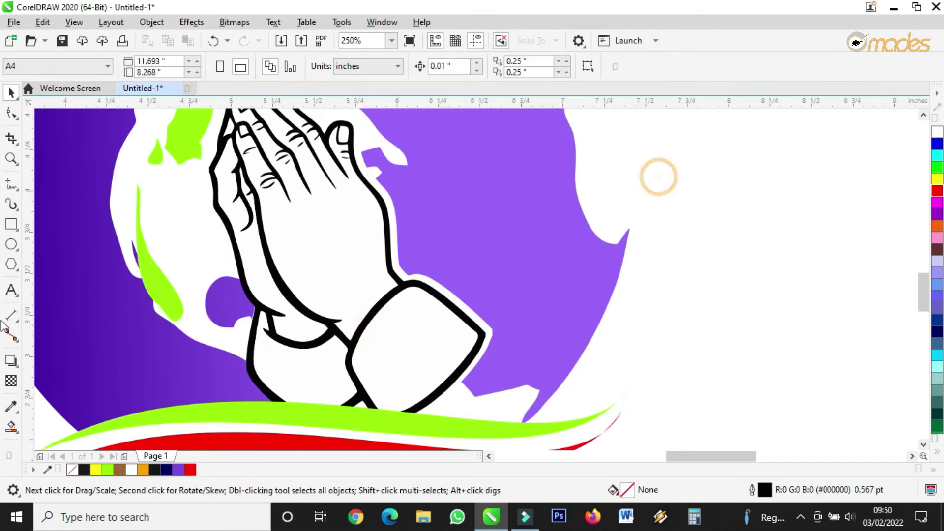
pyautogui.click(11, 407)
pyautogui.scroll(-2, 459, 369)
pyautogui.scroll(2, 418, 397)
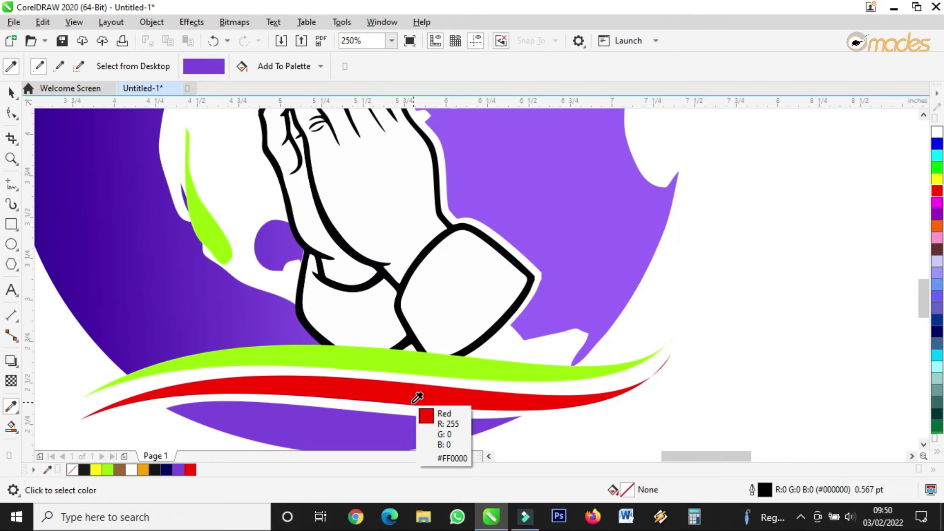
pyautogui.click(138, 318)
pyautogui.scroll(4, 345, 266)
pyautogui.click(426, 262)
pyautogui.scroll(-8, 408, 294)
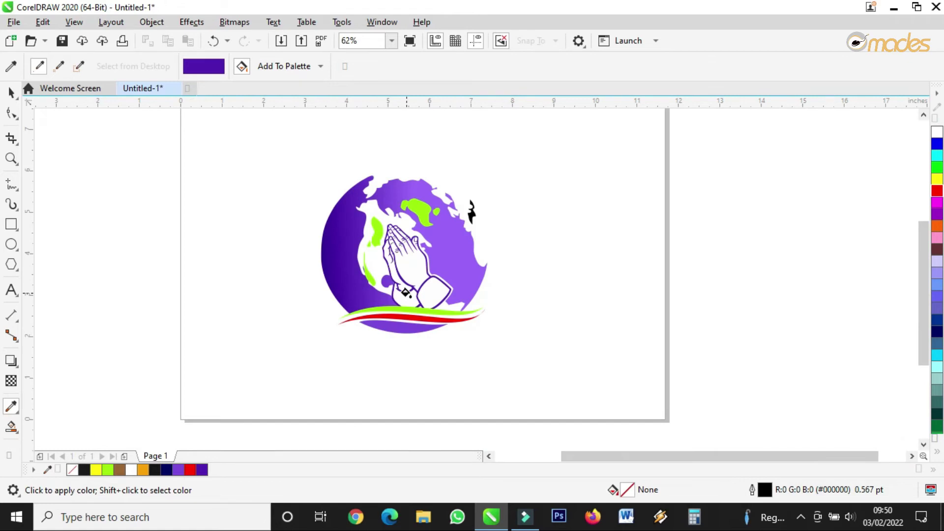
pyautogui.scroll(2, 406, 292)
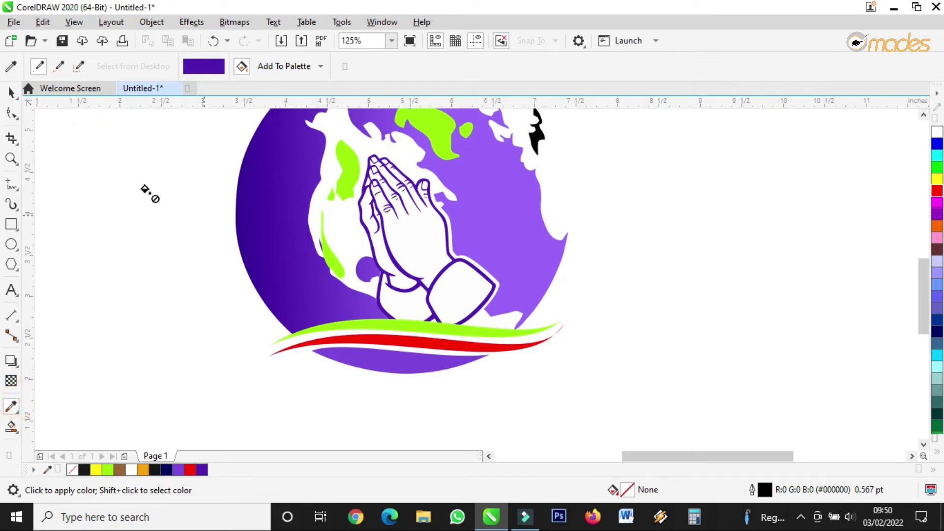
# Step: Sample the darkest purple at the globe's left edge and apply it to the hands' line art
pyautogui.click(11, 66)
pyautogui.scroll(6, 234, 224)
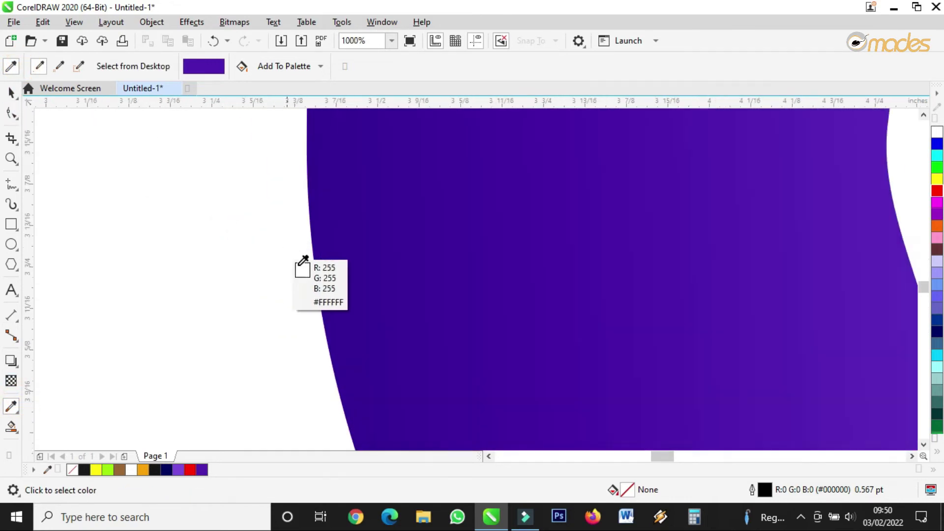
pyautogui.click(329, 298)
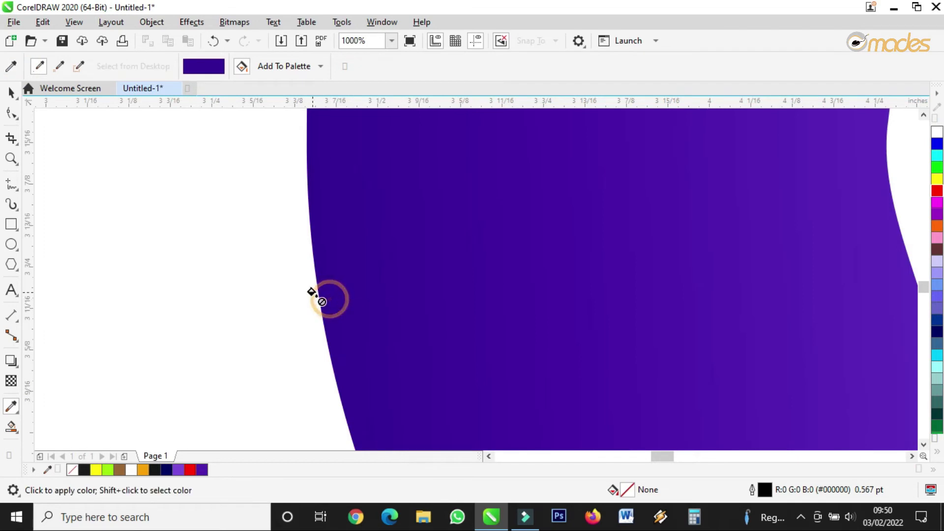
pyautogui.scroll(-8, 489, 305)
pyautogui.scroll(6, 536, 331)
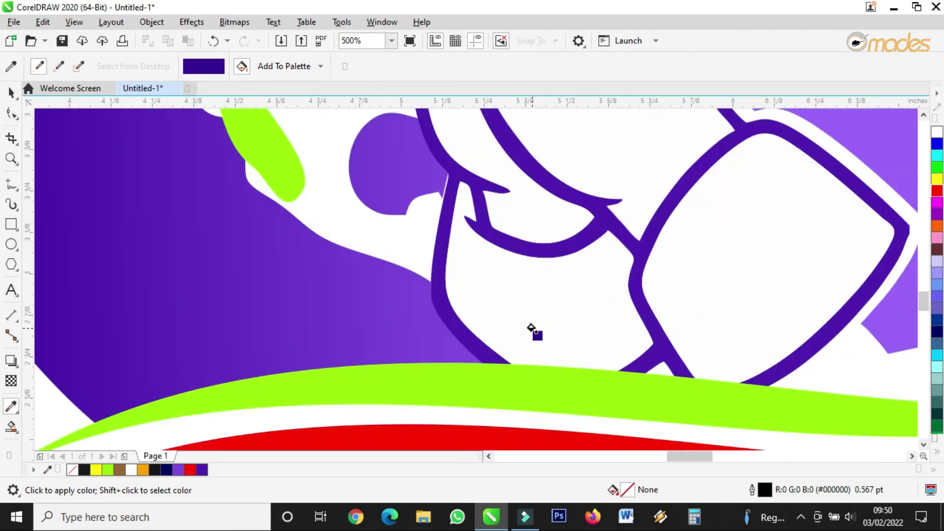
pyautogui.click(609, 235)
pyautogui.scroll(-7, 610, 235)
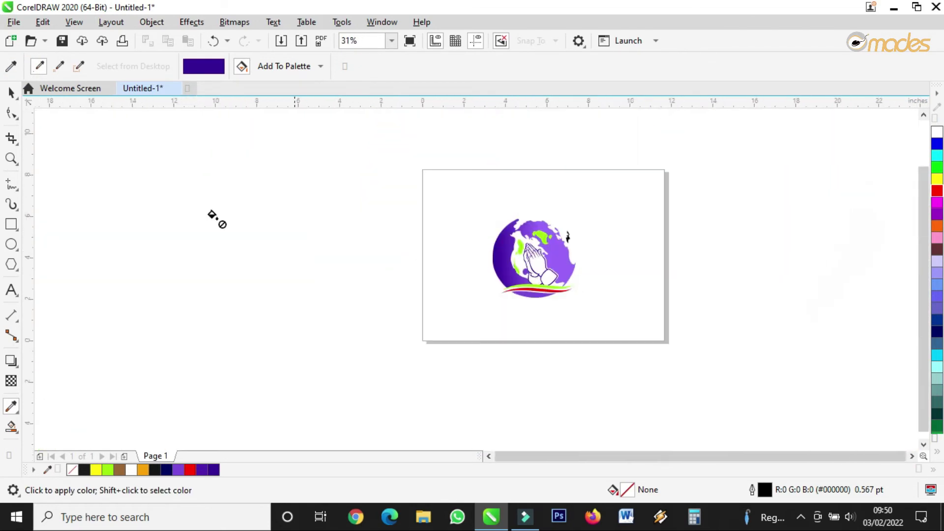
pyautogui.click(11, 92)
pyautogui.scroll(4, 565, 308)
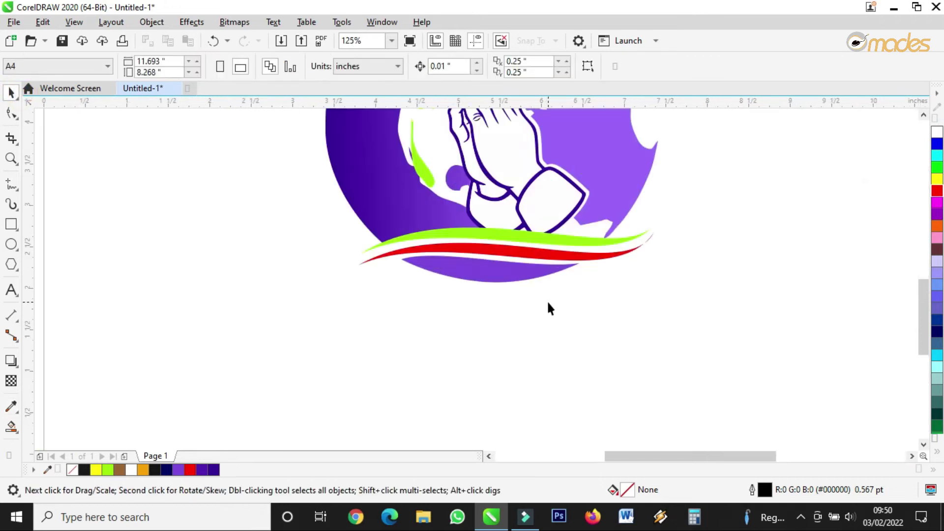
pyautogui.click(542, 273)
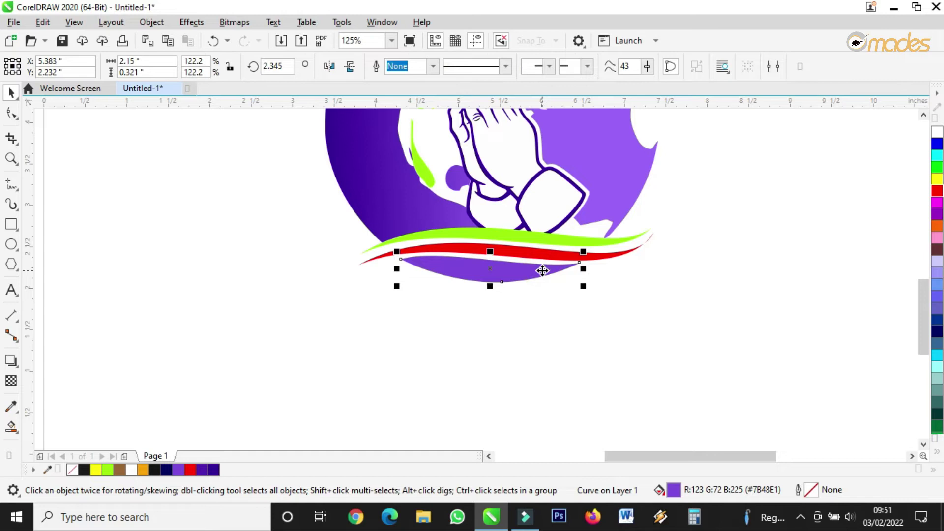
pyautogui.scroll(-2, 501, 325)
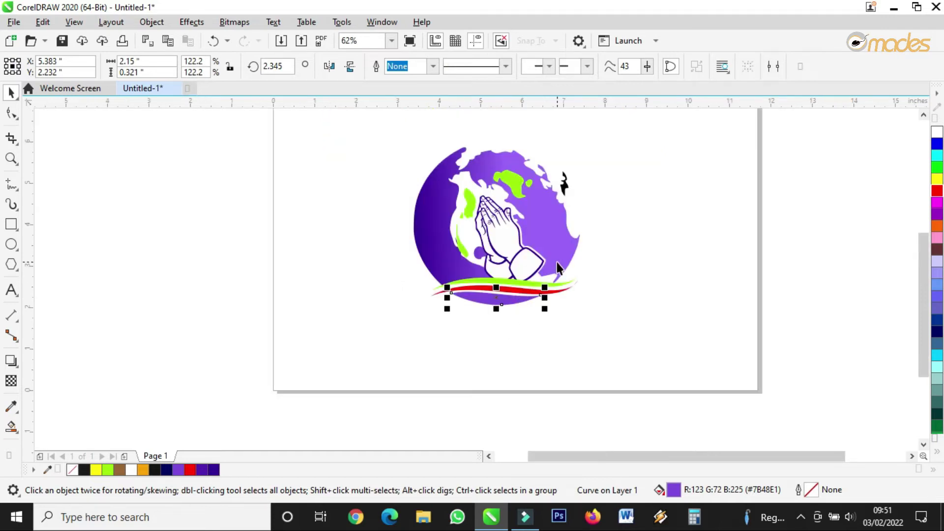
# Step: Recolour the small black landmass fragment at the globe's upper right with the adjacent light purple, #9966FF
pyautogui.scroll(2, 565, 157)
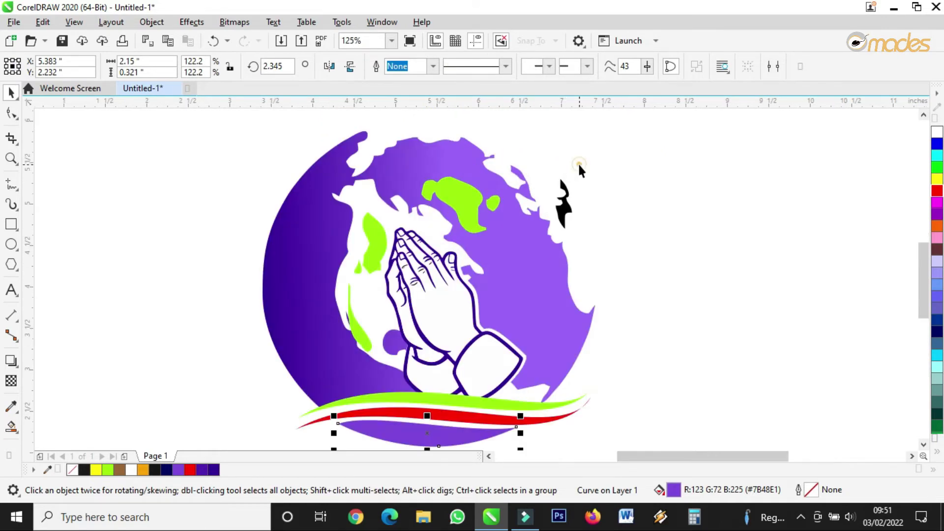
pyautogui.click(564, 202)
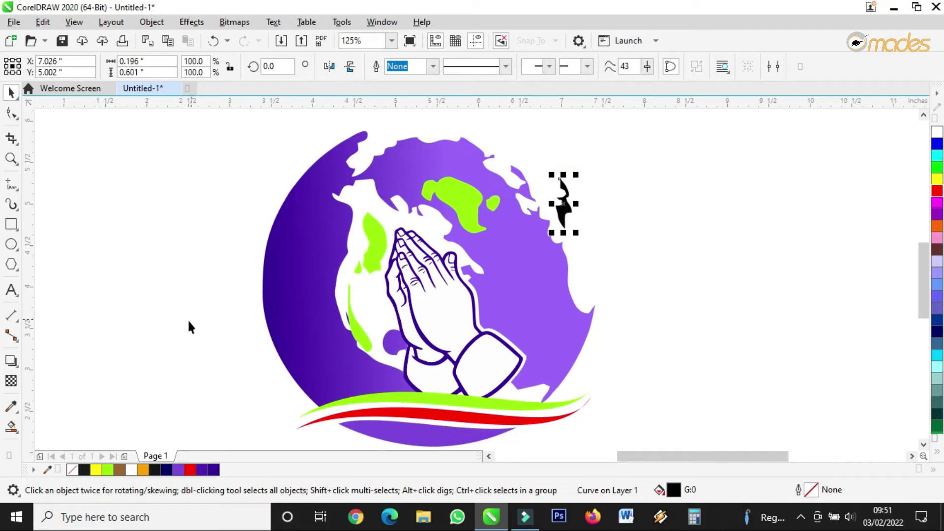
pyautogui.click(11, 406)
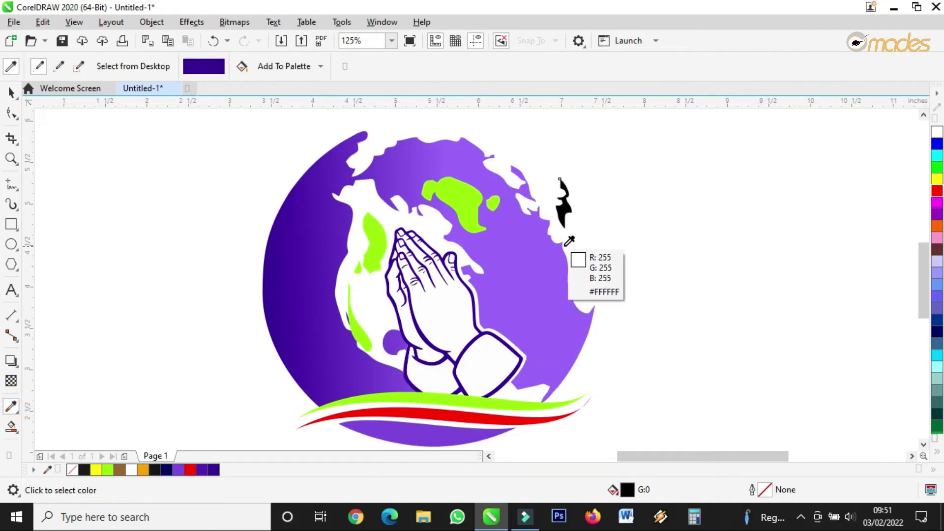
pyautogui.click(561, 243)
pyautogui.scroll(3, 565, 212)
pyautogui.click(577, 207)
pyautogui.scroll(-3, 541, 236)
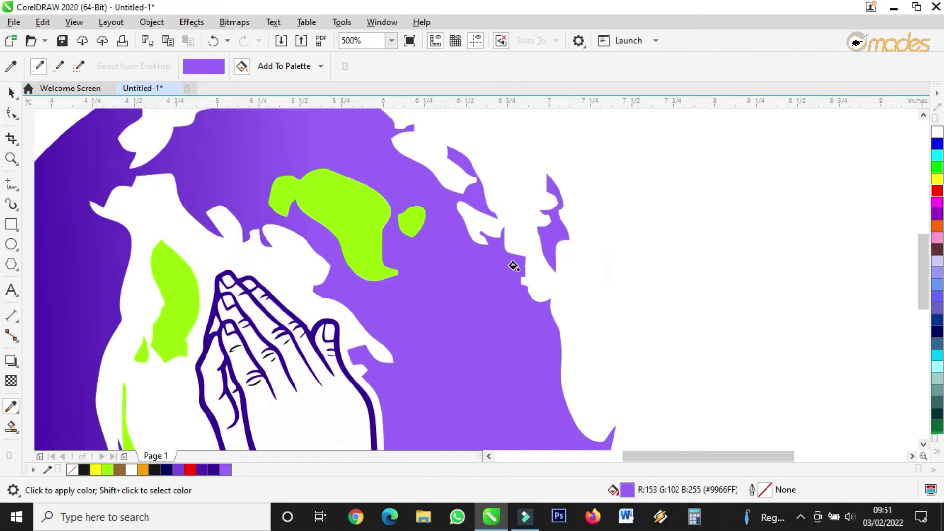
pyautogui.click(11, 92)
pyautogui.press('Escape')
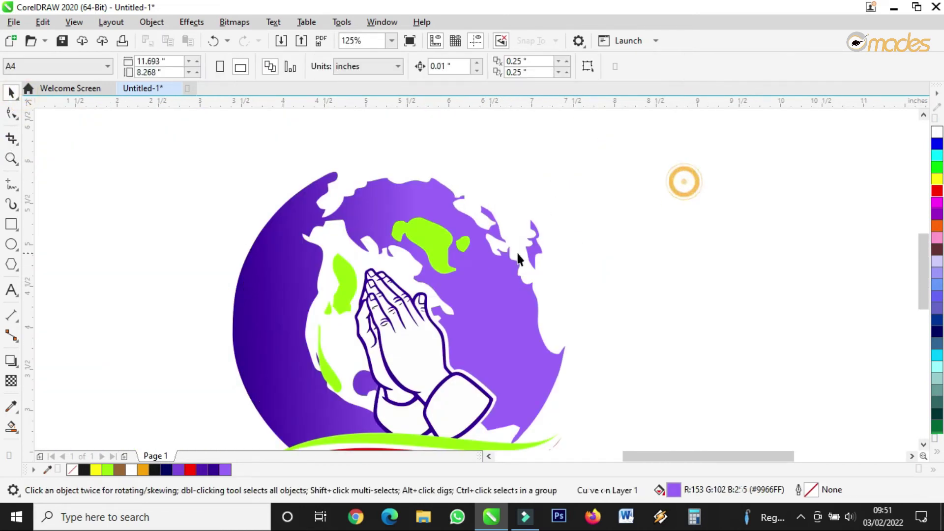
pyautogui.scroll(-2, 516, 251)
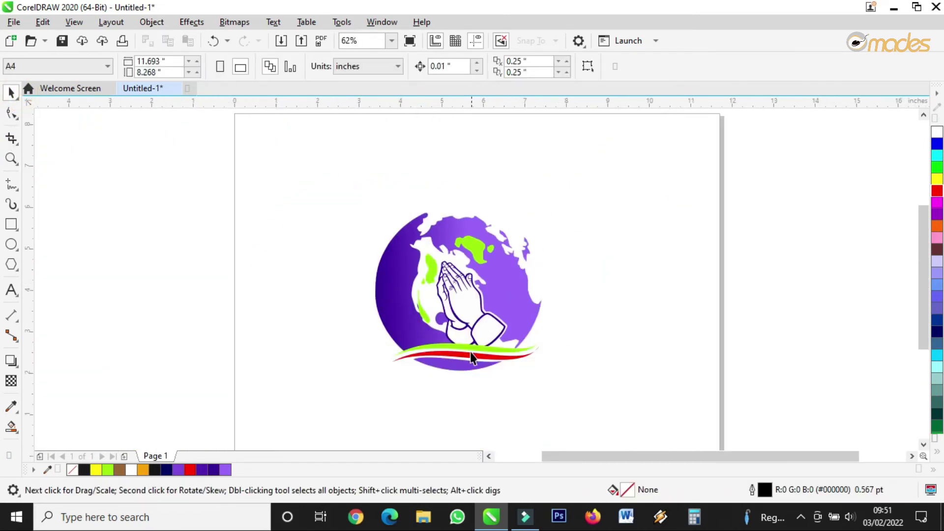
pyautogui.moveTo(328, 412); pyautogui.dragTo(599, 334)
pyautogui.scroll(2, 485, 378)
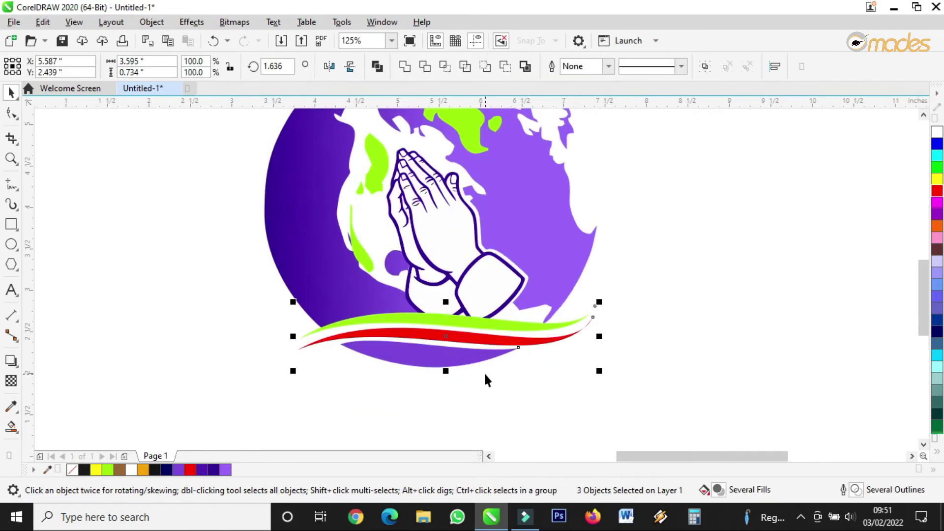
pyautogui.click(499, 375)
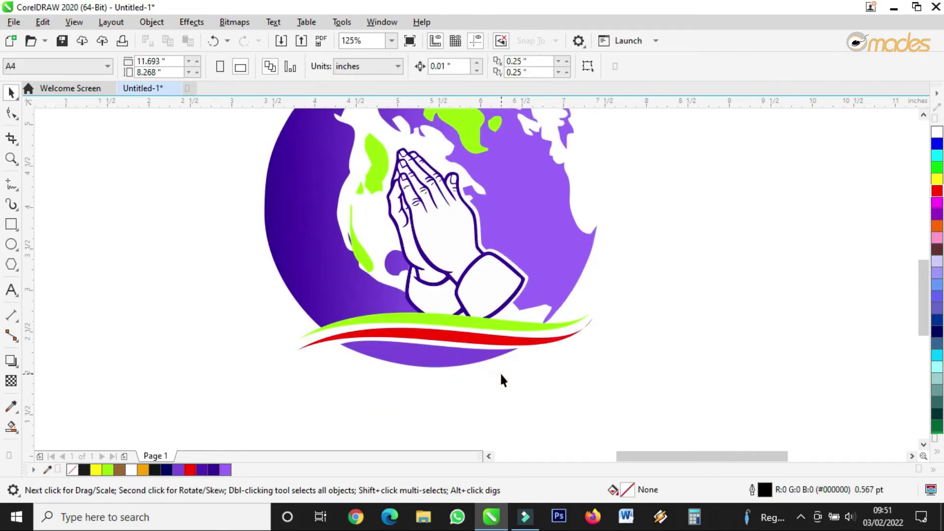
# Step: Duplicate the upper green swoosh slightly above the original and fill the copy with white
pyautogui.scroll(2, 458, 349)
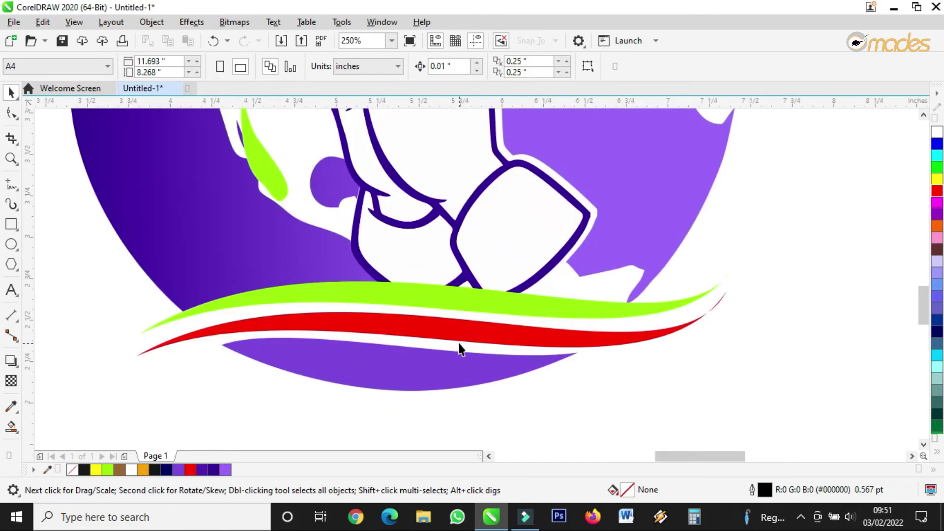
pyautogui.moveTo(458, 297); pyautogui.dragTo(459, 292)
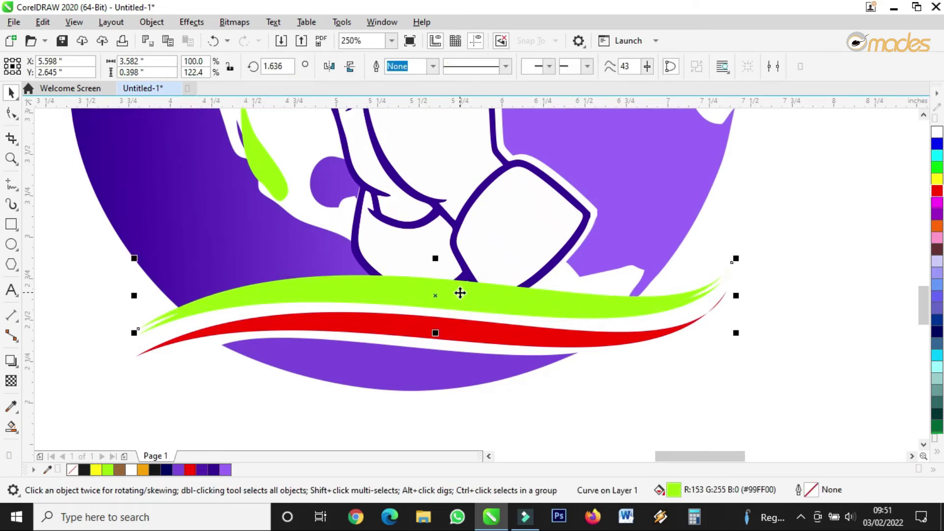
pyautogui.click(934, 451)
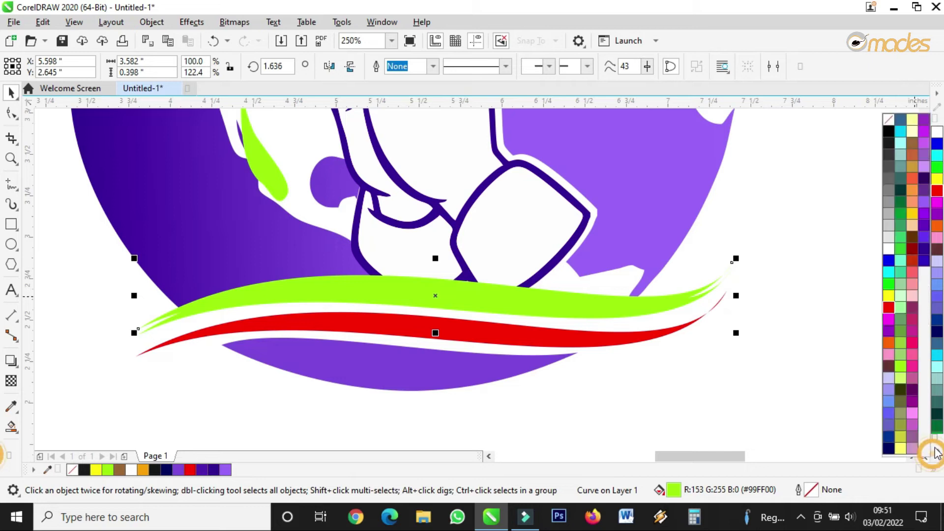
pyautogui.click(888, 249)
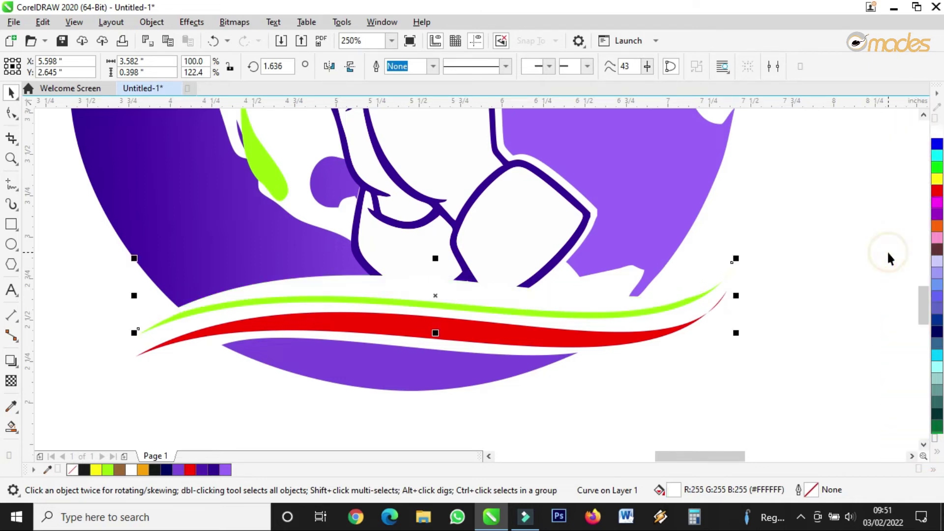
# Step: Send the white swoosh copy to the back of the page
pyautogui.hscroll(-3, 515, 300)
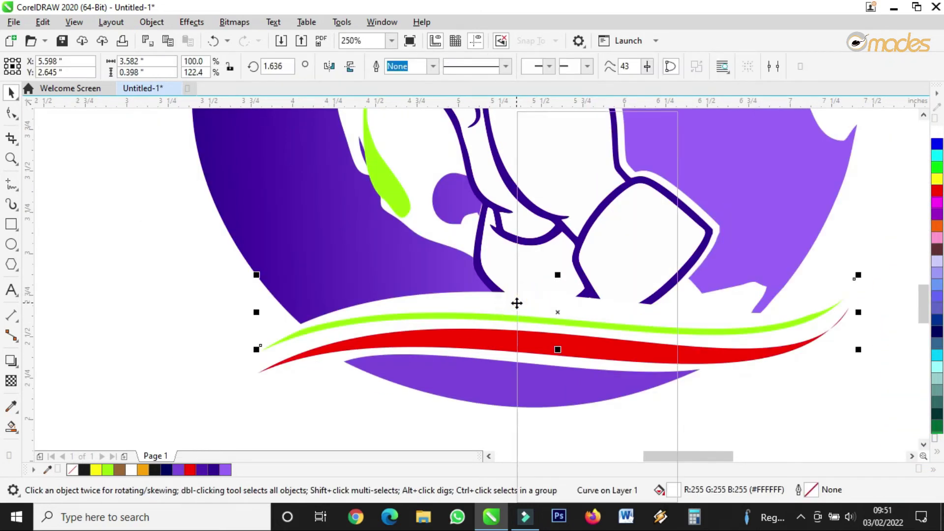
pyautogui.rightClick(516, 301)
pyautogui.moveTo(579, 211)
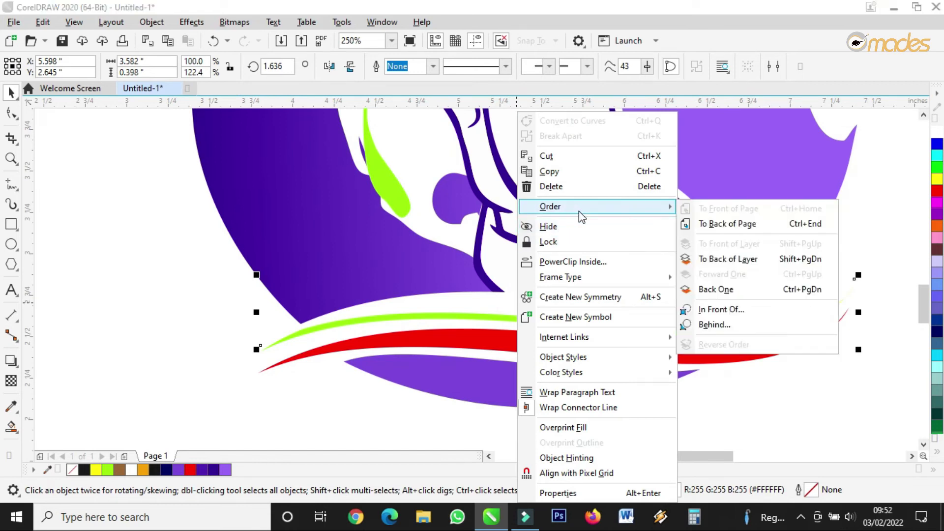
pyautogui.click(732, 223)
# Step: Bring the green, red and white swooshes together with the purple base to the front of the layer
pyautogui.scroll(-4, 549, 265)
pyautogui.moveTo(326, 355); pyautogui.dragTo(708, 263)
pyautogui.scroll(4, 640, 285)
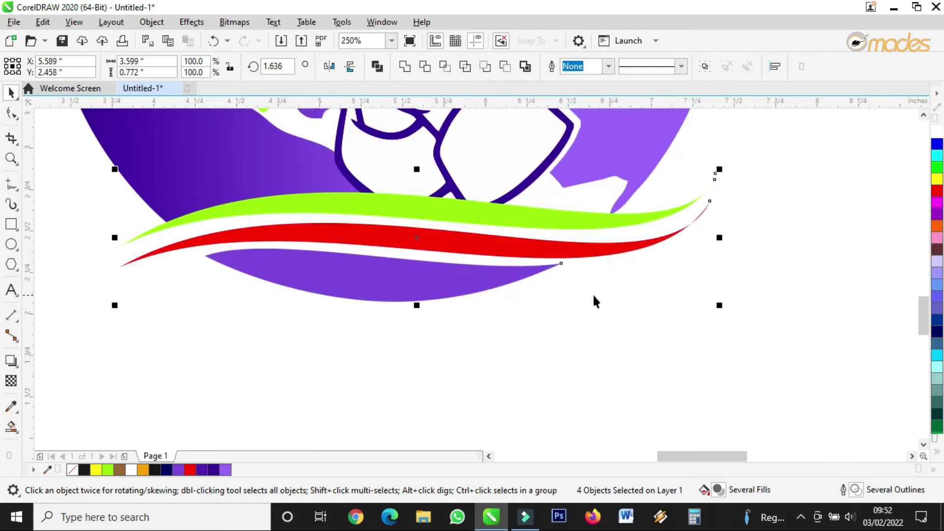
pyautogui.rightClick(419, 239)
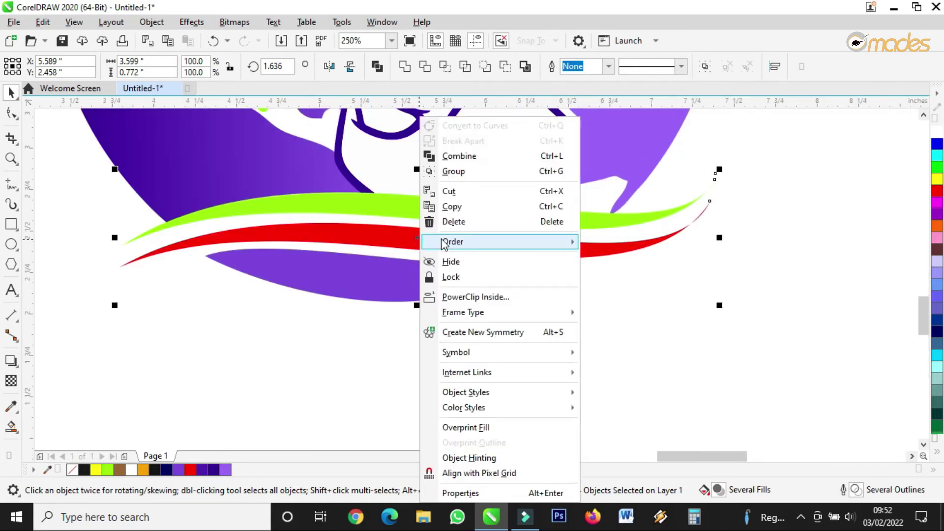
pyautogui.moveTo(483, 243)
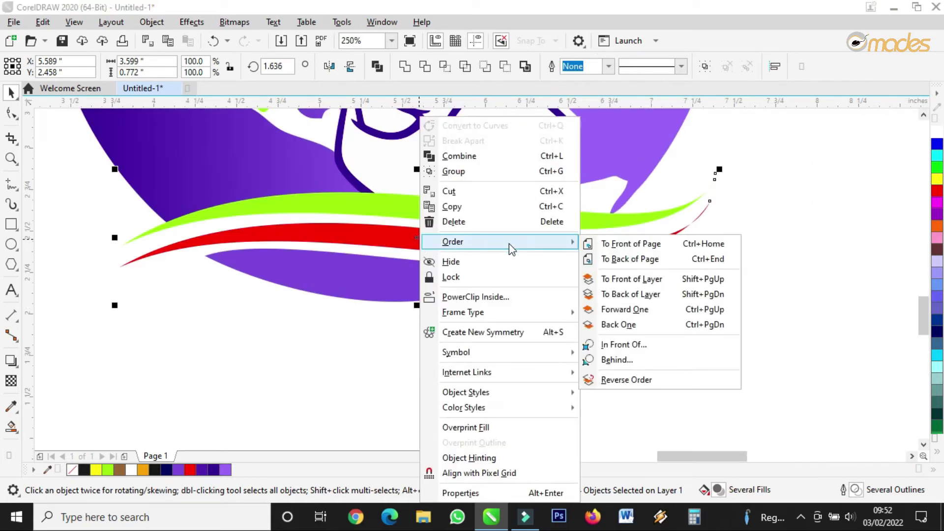
pyautogui.click(620, 278)
pyautogui.click(506, 331)
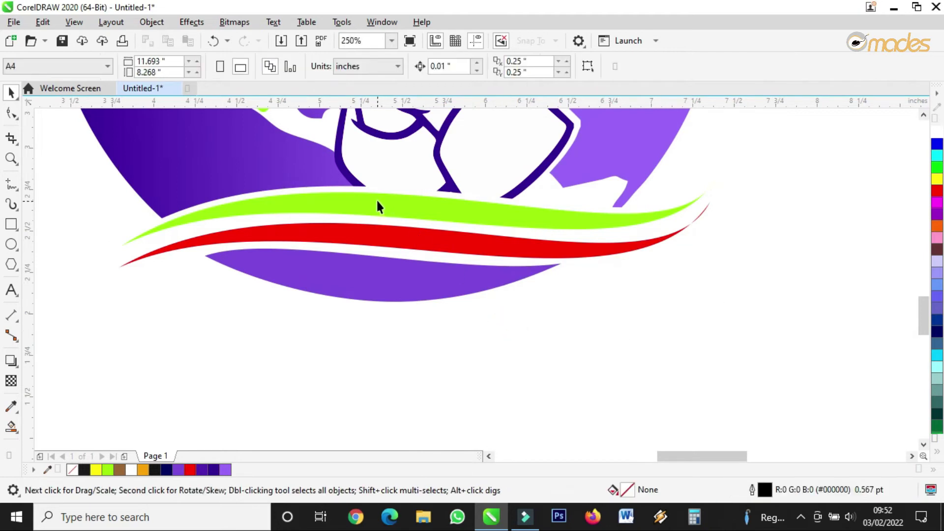
# Step: Recolour the purple base under the swooshes with the red sampled from the lower swoosh
pyautogui.scroll(-4, 449, 314)
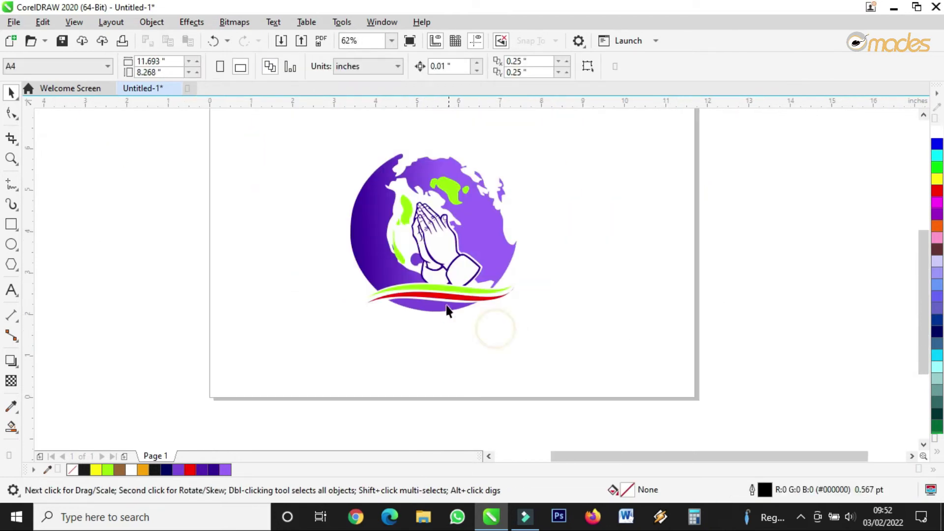
pyautogui.scroll(2, 444, 309)
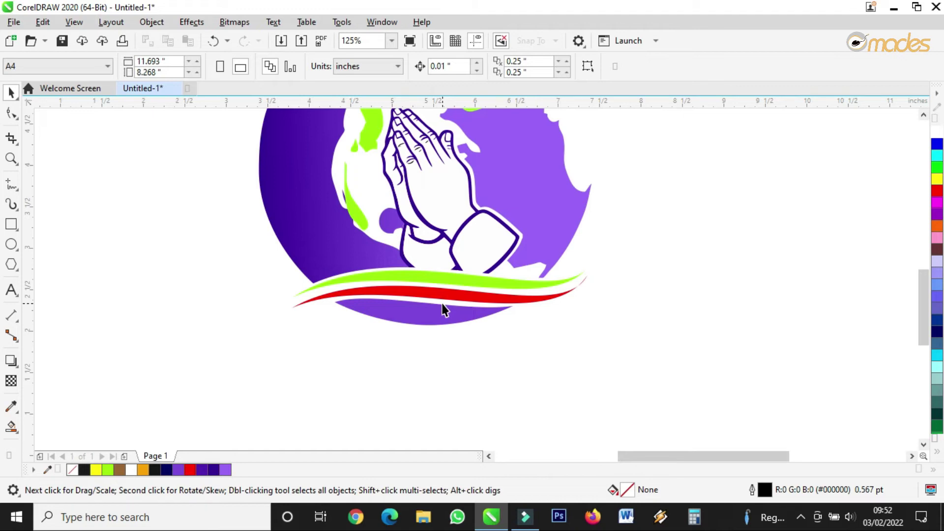
pyautogui.scroll(2, 444, 309)
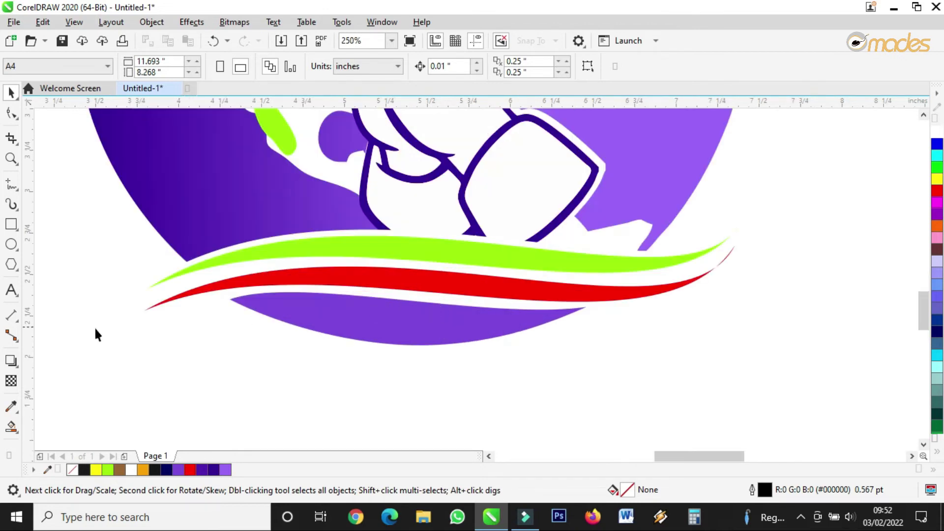
pyautogui.click(11, 406)
pyautogui.click(442, 285)
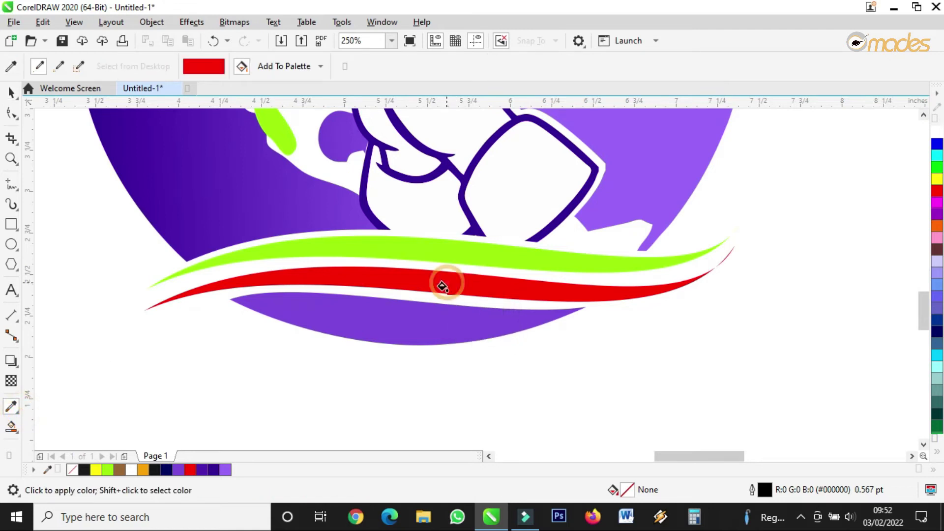
pyautogui.click(422, 315)
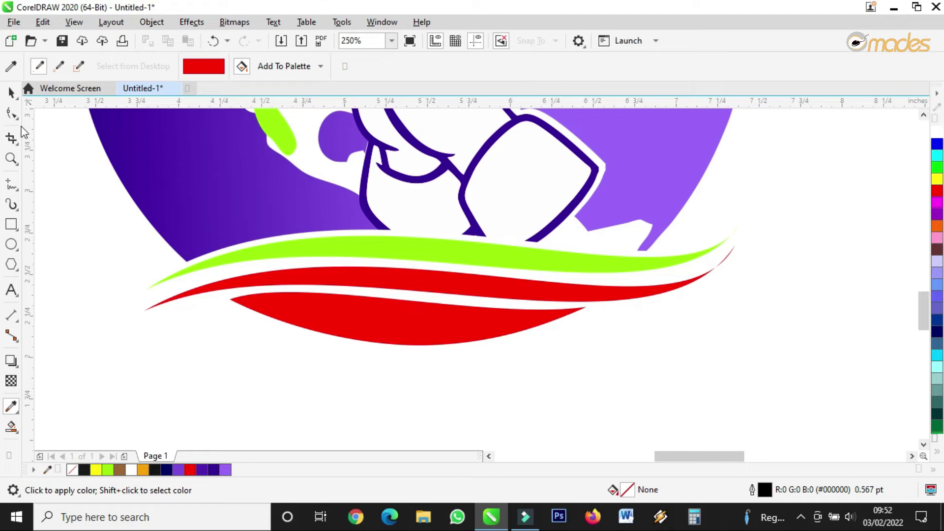
# Step: Recolour the lower red swoosh with a medium-dark purple sampled from the left part of the globe's gradient
pyautogui.click(11, 66)
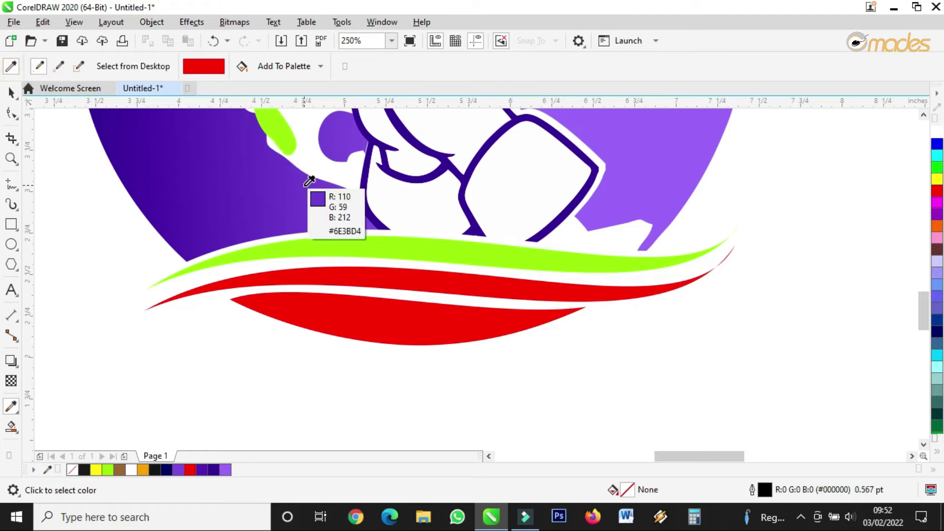
pyautogui.click(258, 178)
pyautogui.click(413, 278)
pyautogui.scroll(-4, 428, 337)
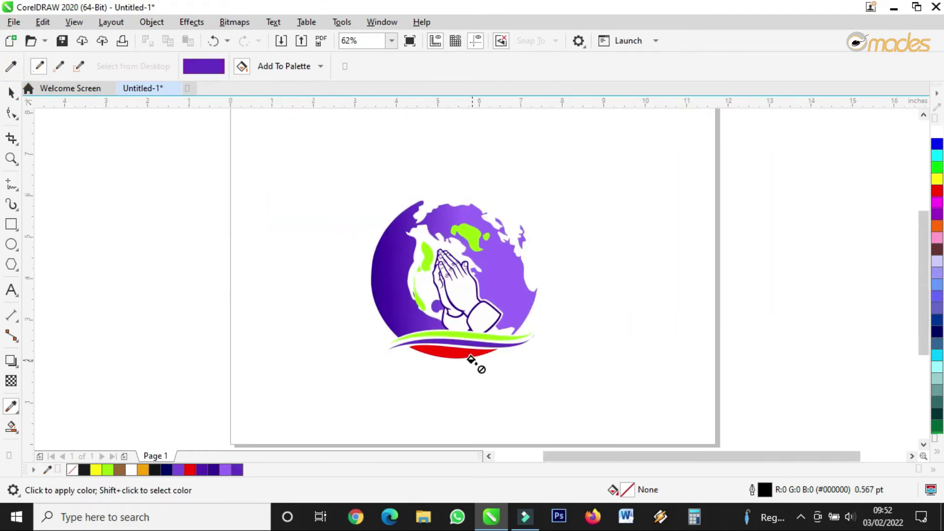
pyautogui.click(12, 89)
pyautogui.click(12, 157)
pyautogui.moveTo(329, 165); pyautogui.dragTo(573, 396)
pyautogui.click(12, 91)
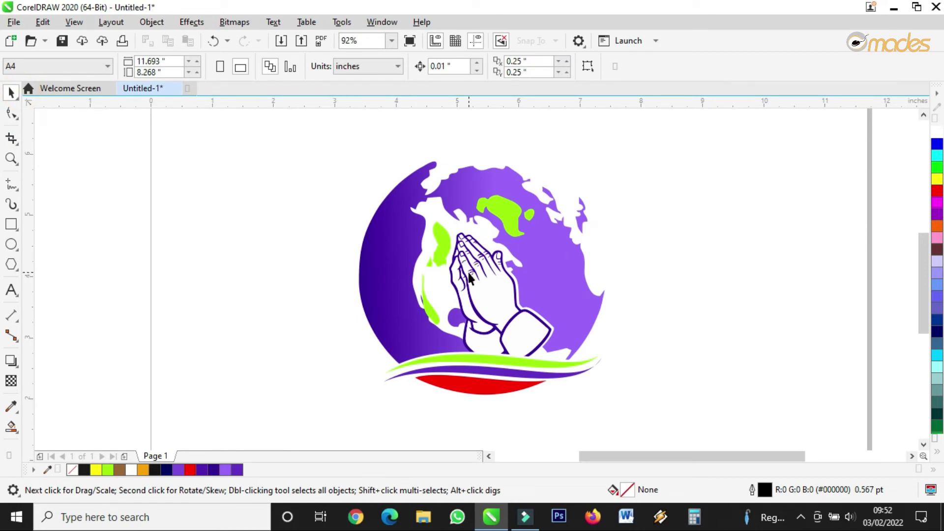
pyautogui.moveTo(317, 143); pyautogui.dragTo(664, 430)
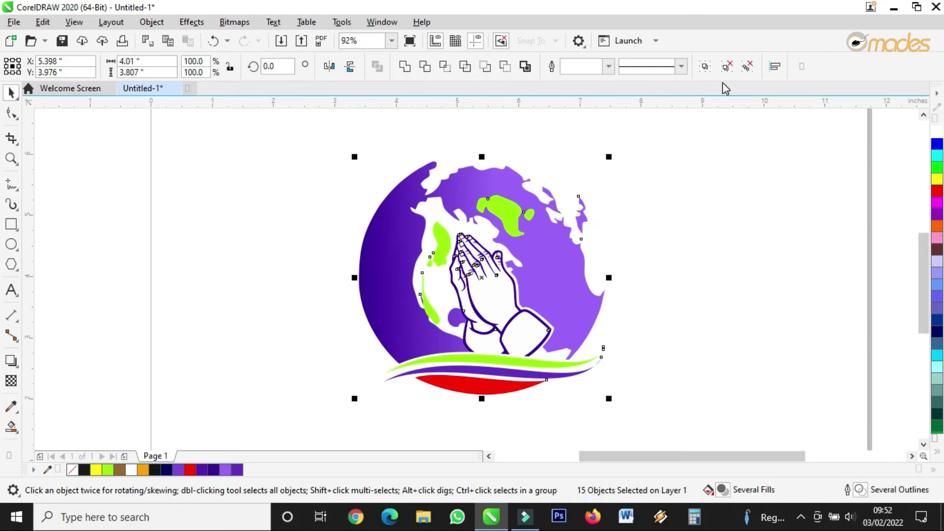
pyautogui.click(691, 205)
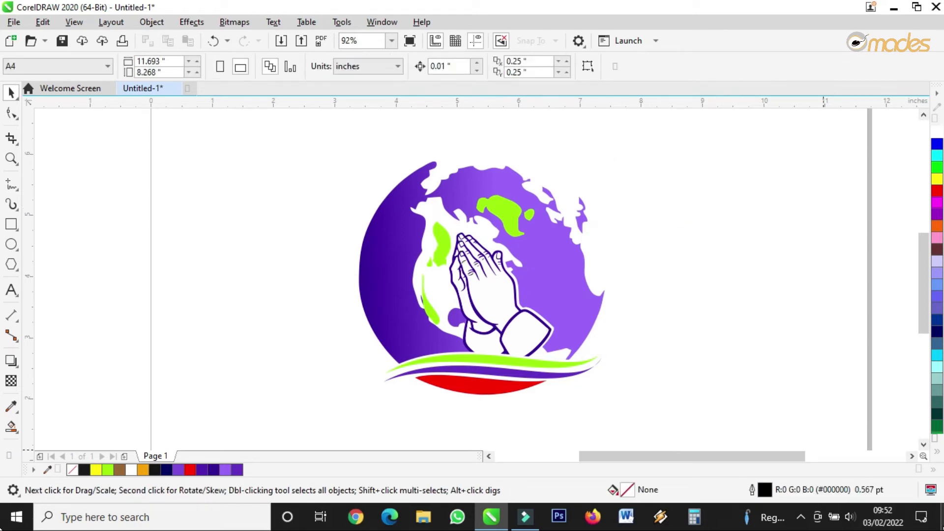
# Step: Draw an unfilled ellipse about 4.15 by 4.09 inches around the globe, centred on it with a small gap outside its edge
pyautogui.click(11, 244)
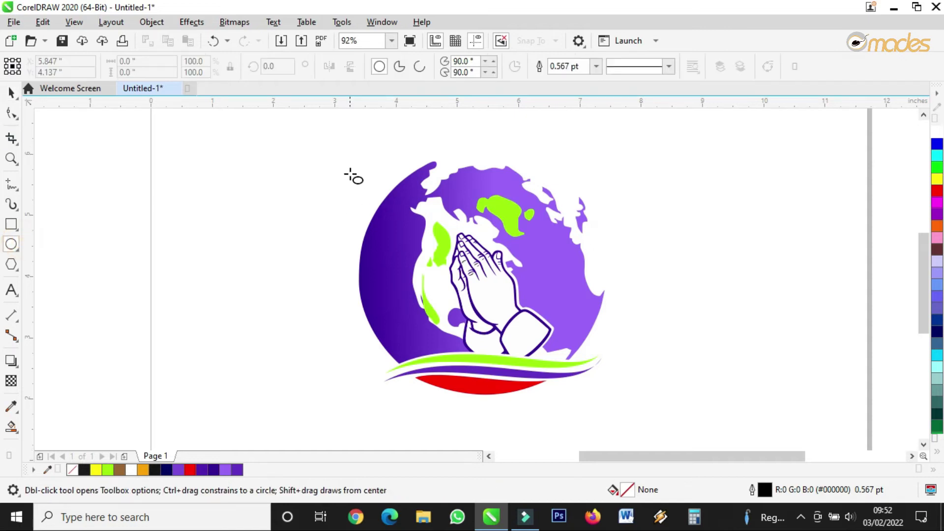
pyautogui.moveTo(362, 168)
pyautogui.mouseDown()
pyautogui.moveTo(546, 407)
pyautogui.moveTo(575, 428)
pyautogui.mouseUp()
pyautogui.click(11, 92)
pyautogui.moveTo(496, 301); pyautogui.dragTo(484, 279)
pyautogui.moveTo(618, 412); pyautogui.dragTo(612, 406)
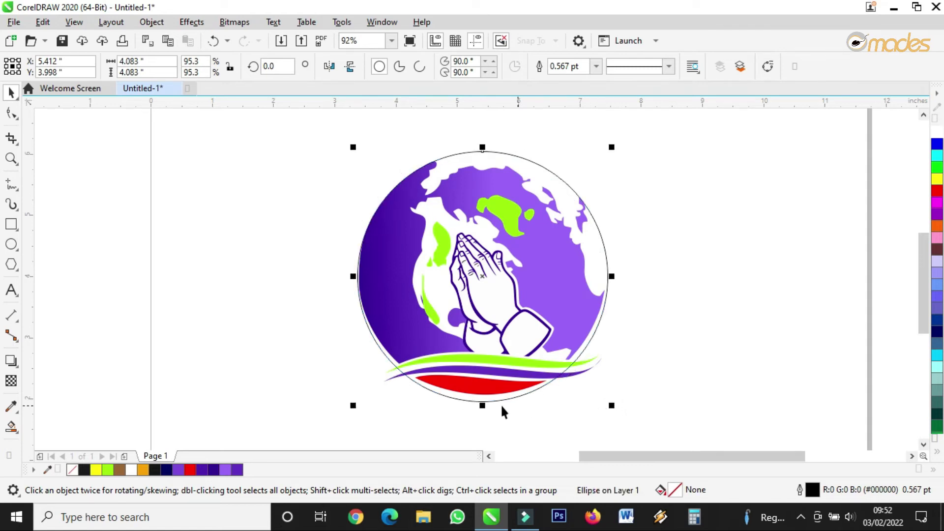
pyautogui.moveTo(483, 406); pyautogui.dragTo(486, 402)
pyautogui.moveTo(614, 274); pyautogui.dragTo(610, 275)
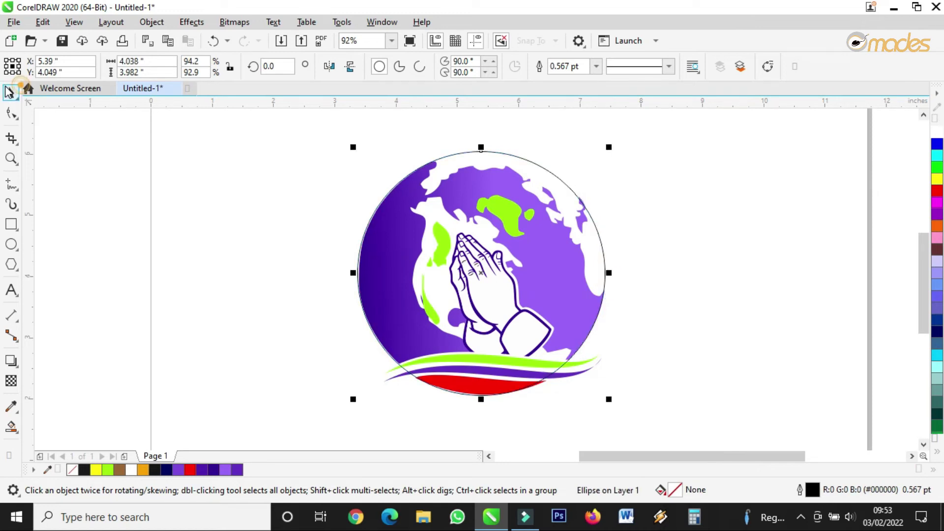
pyautogui.moveTo(610, 147); pyautogui.dragTo(619, 144)
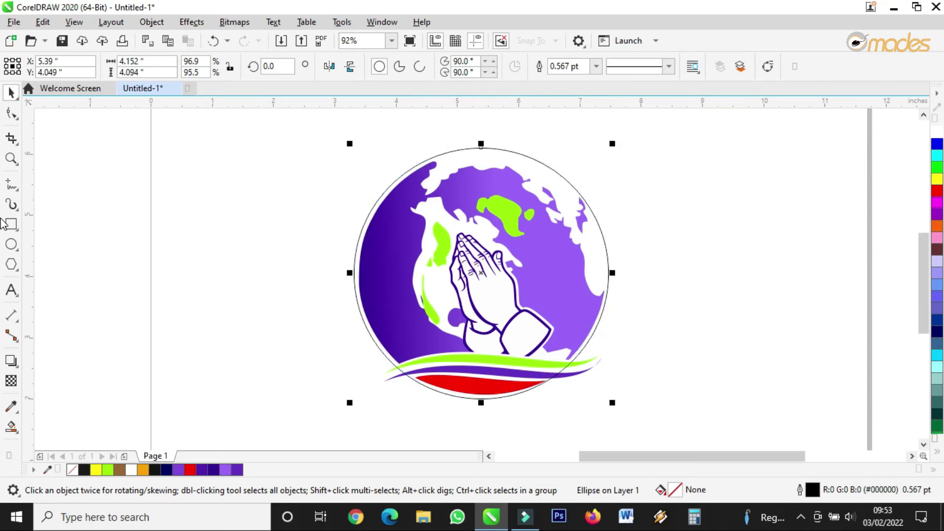
# Step: Add the artistic text "GLOBAL WORD CHAPEL" beginning in the empty area left of the globe
pyautogui.click(10, 290)
pyautogui.click(215, 209)
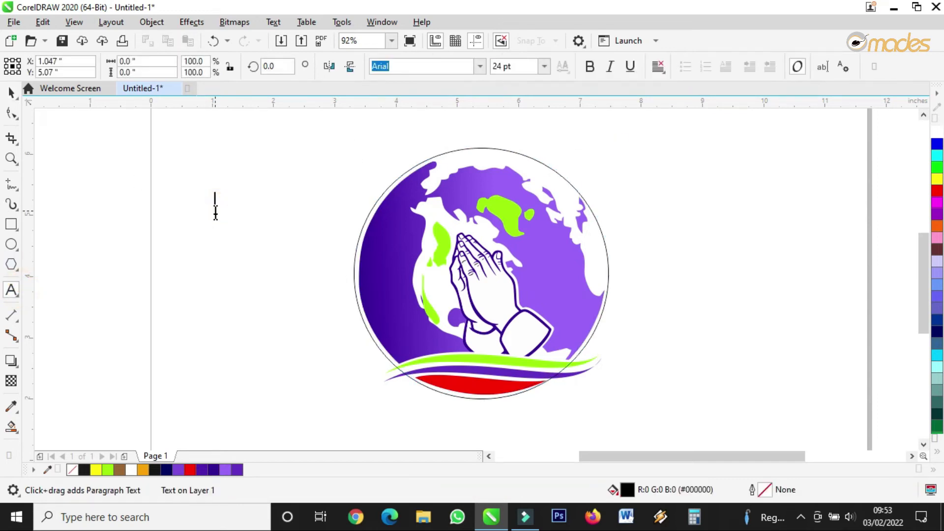
pyautogui.write('GLOBAL WORD CHAPEL')
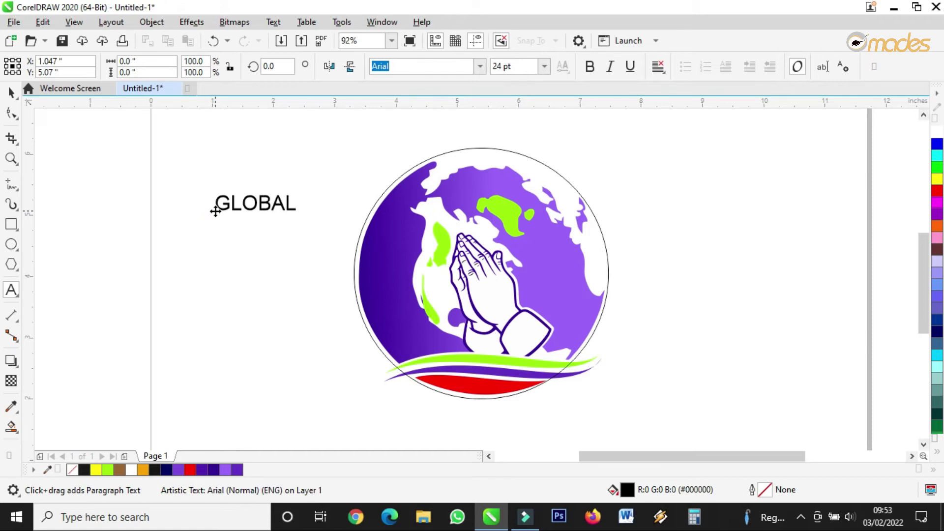
pyautogui.write('L WOR')
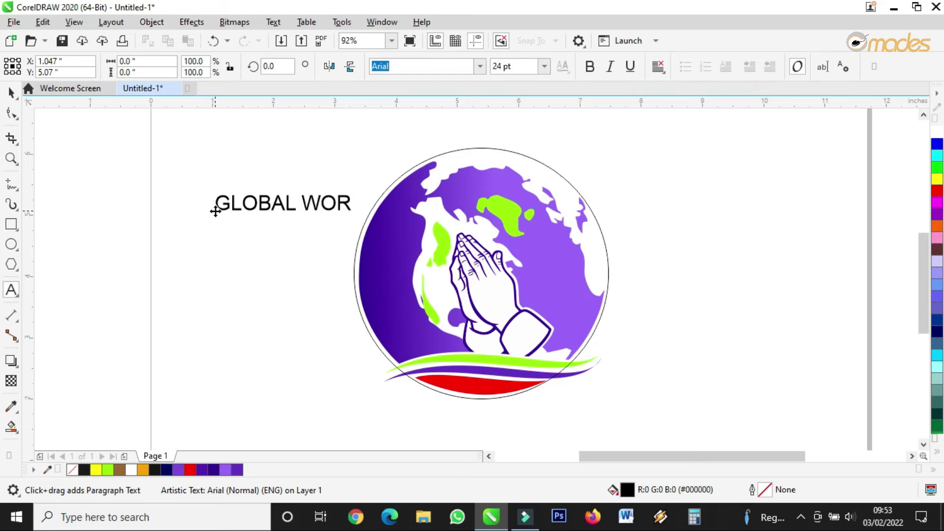
pyautogui.write('D C')
pyautogui.write('HA')
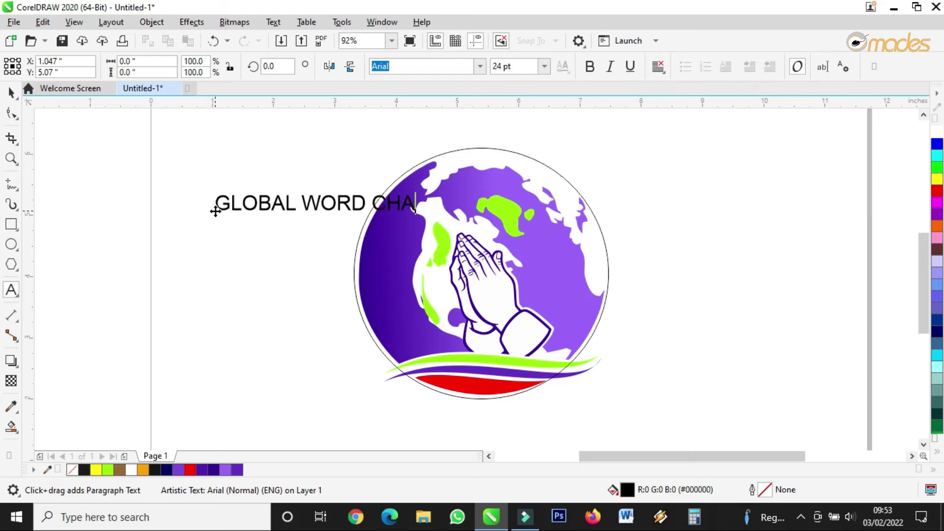
pyautogui.write('PEL')
pyautogui.click(9, 93)
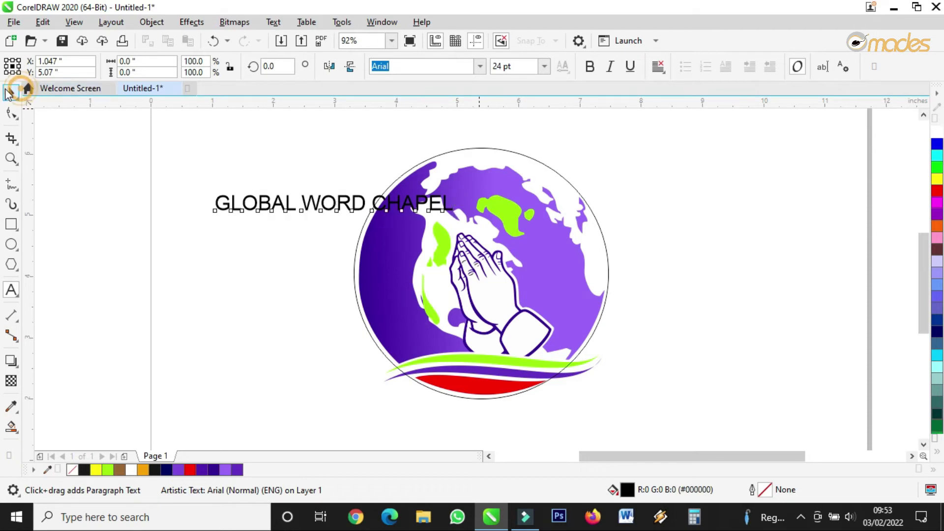
# Step: Move the "GLOBAL WORD CHAPEL" text above the circle and set its font to Arial Black
pyautogui.moveTo(341, 202); pyautogui.dragTo(471, 132)
pyautogui.click(480, 67)
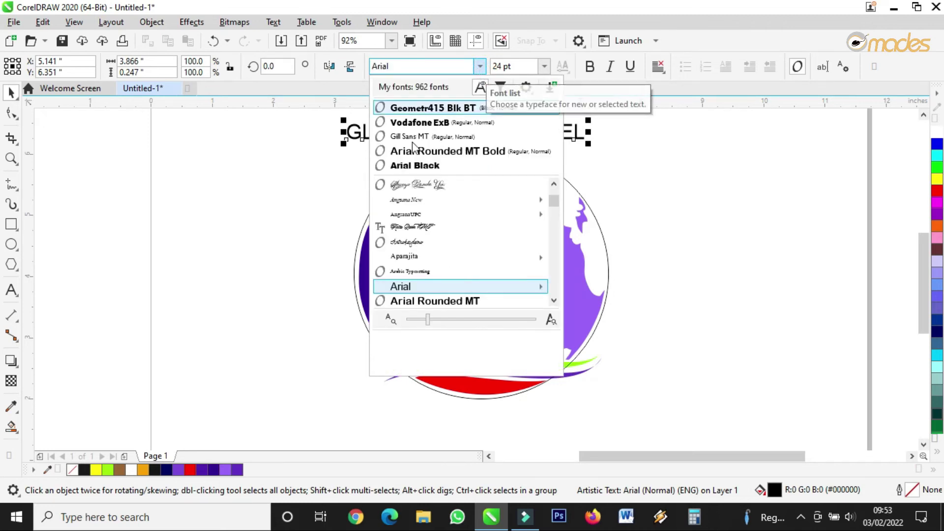
pyautogui.click(445, 149)
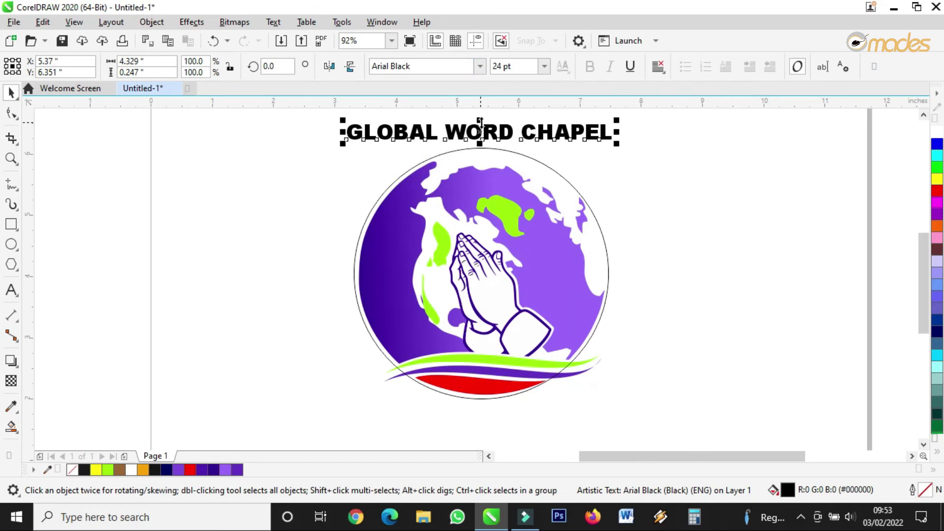
# Step: Tighten the letter spacing of the "GLOBAL WORD CHAPEL" text and enlarge it to about 33.9 pt
pyautogui.scroll(-3, 491, 129)
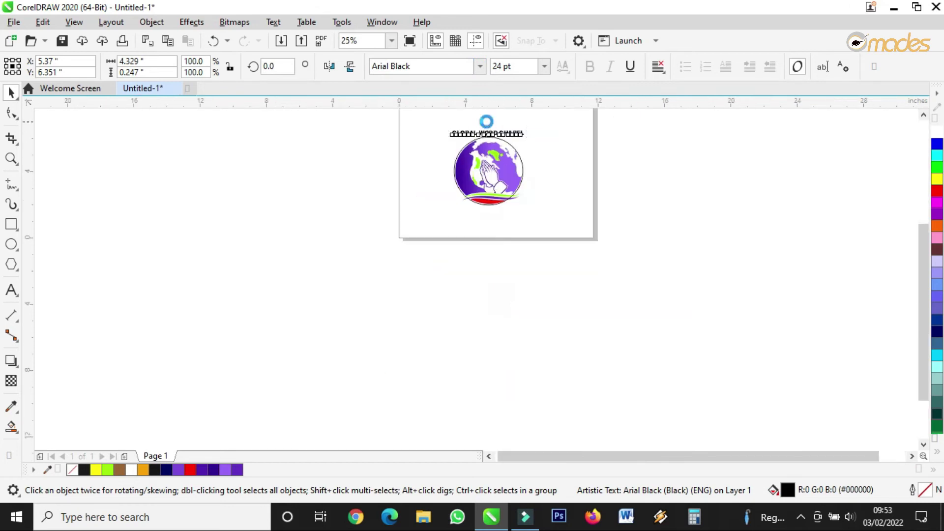
pyautogui.scroll(5, 486, 122)
pyautogui.click(11, 113)
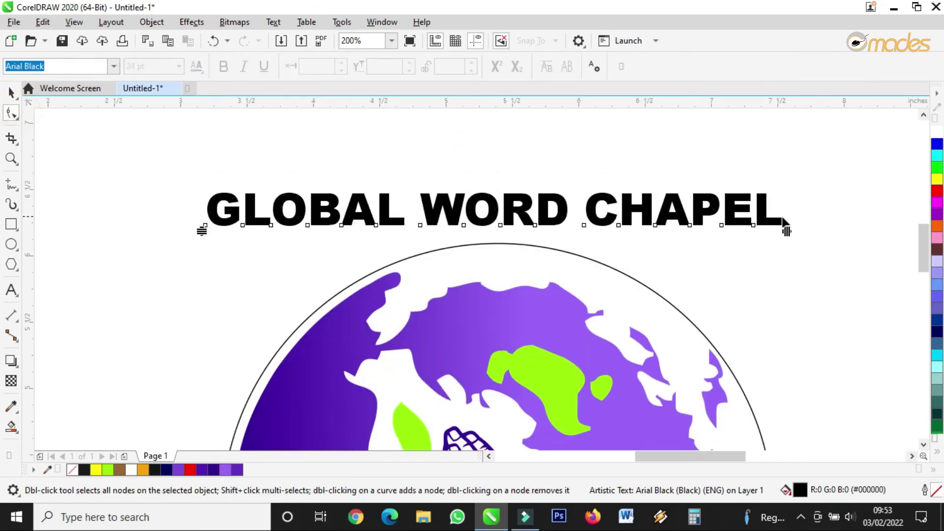
pyautogui.moveTo(783, 230); pyautogui.dragTo(725, 234)
pyautogui.click(10, 93)
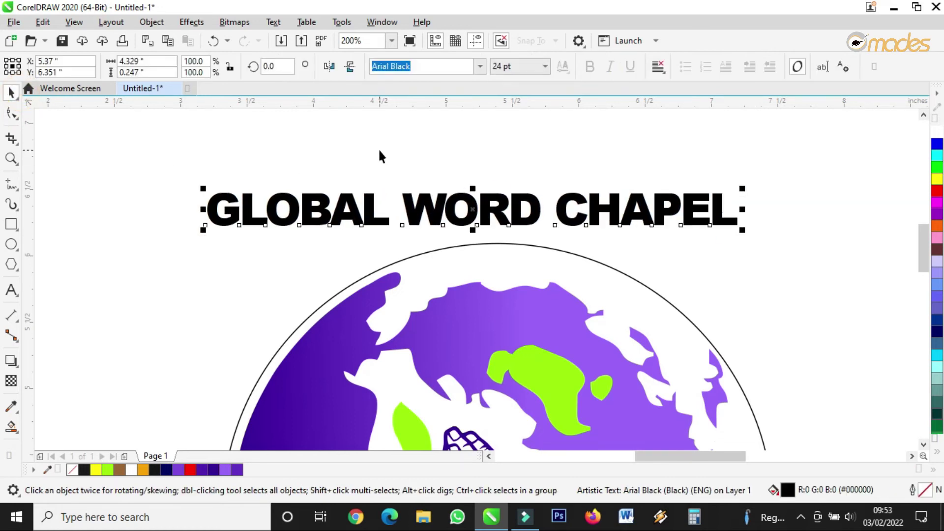
pyautogui.moveTo(473, 189); pyautogui.dragTo(647, 196)
pyautogui.moveTo(742, 186); pyautogui.dragTo(887, 139)
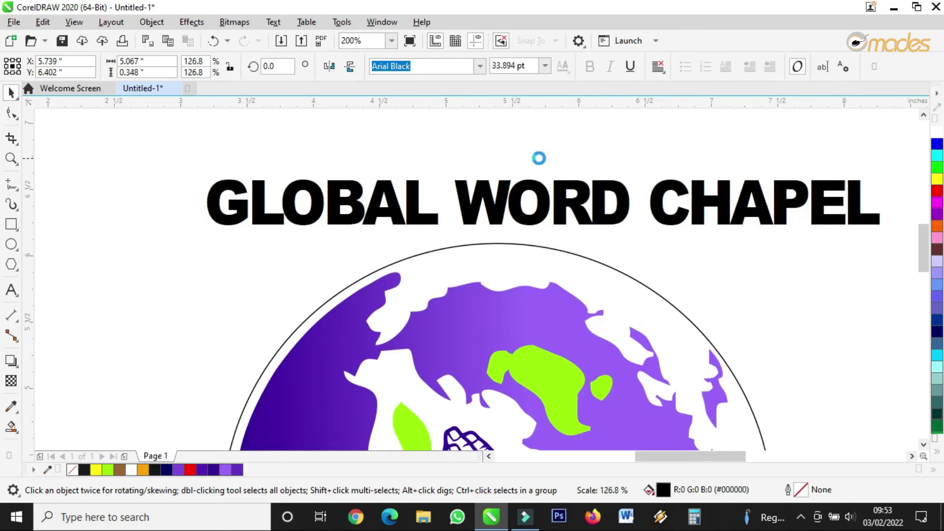
# Step: Recolour the "GLOBAL WORD CHAPEL" text with the red sampled from the logo's base
pyautogui.scroll(-2, 539, 158)
pyautogui.scroll(1, 631, 160)
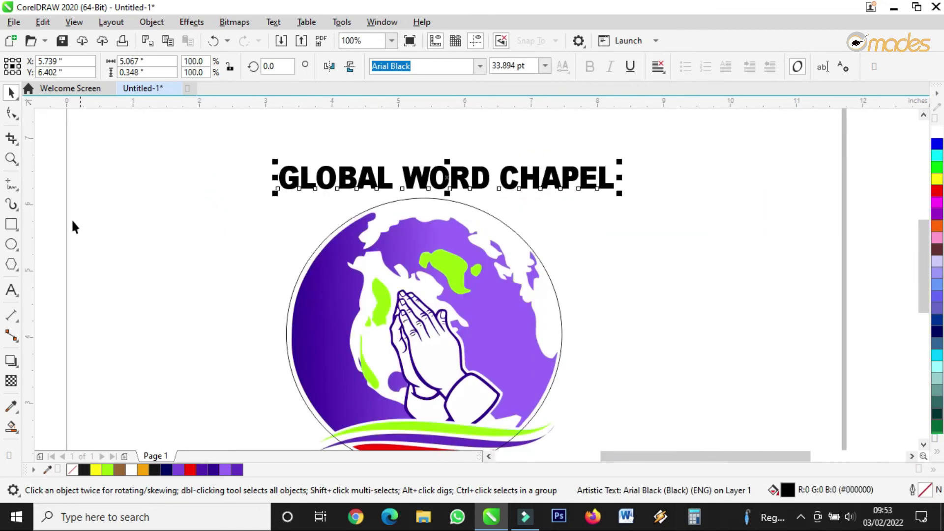
pyautogui.click(9, 406)
pyautogui.scroll(-1, 497, 338)
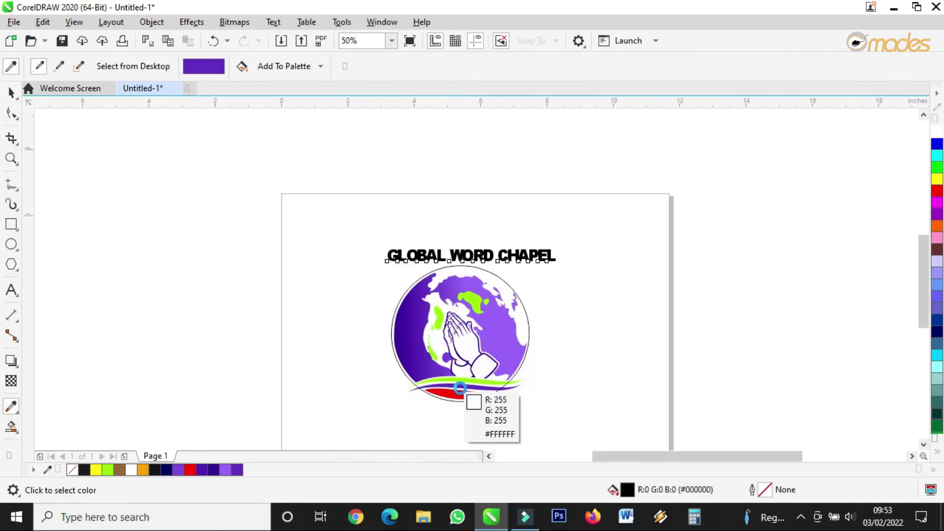
pyautogui.scroll(2, 467, 396)
pyautogui.click(449, 399)
pyautogui.scroll(-2, 537, 400)
pyautogui.scroll(3, 547, 252)
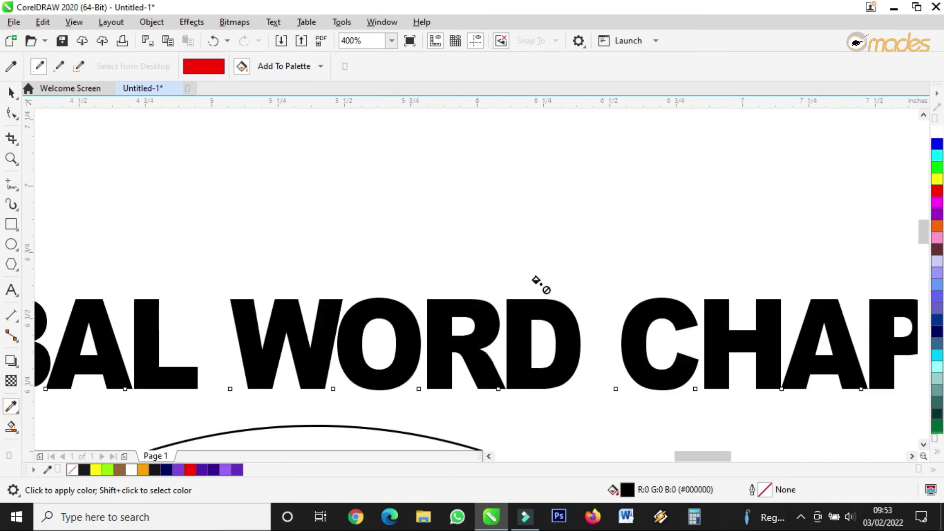
pyautogui.click(557, 322)
pyautogui.scroll(-2, 568, 213)
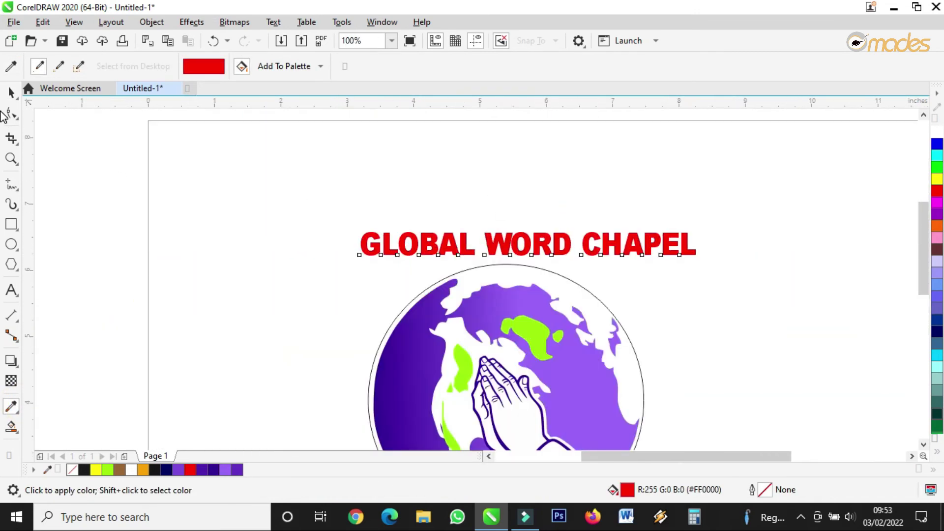
# Step: Fit the red "GLOBAL WORD CHAPEL" text along the upper arc of the circle outline around the globe
pyautogui.click(11, 92)
pyautogui.scroll(-2, 504, 143)
pyautogui.scroll(2, 501, 141)
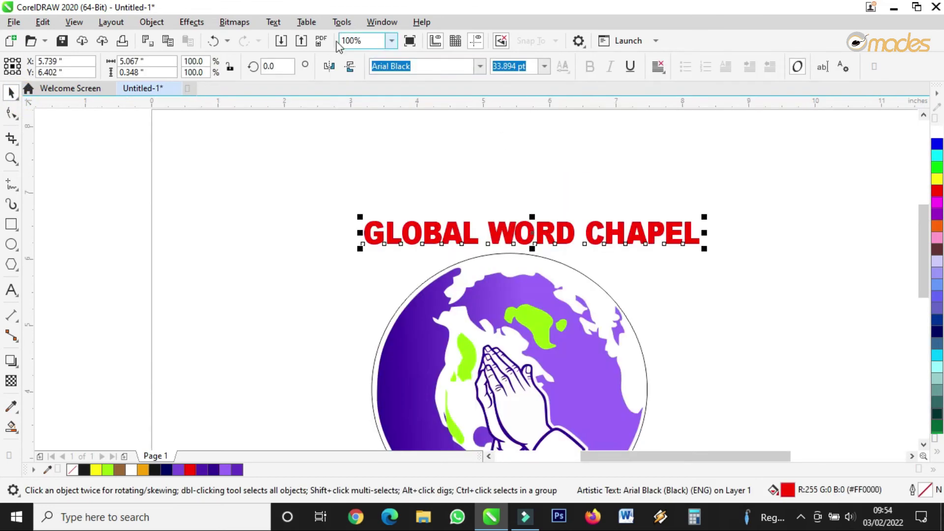
pyautogui.click(272, 28)
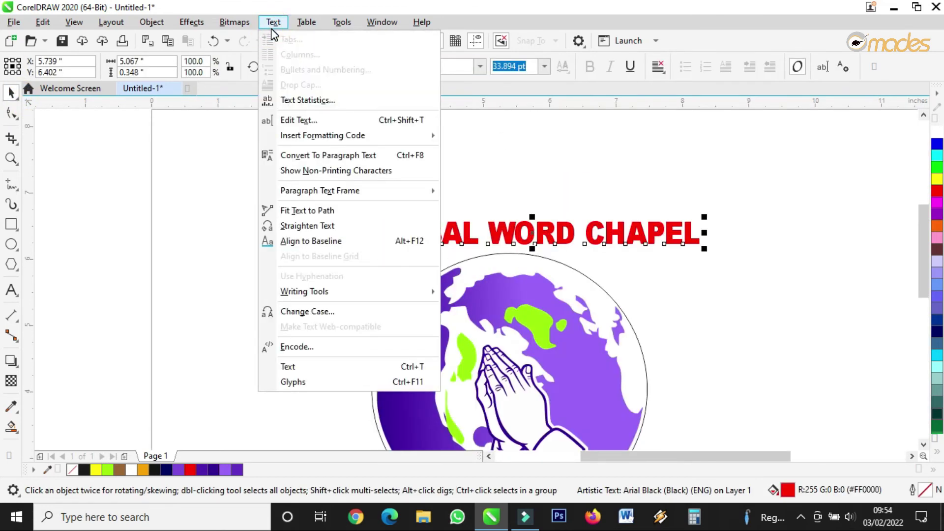
pyautogui.click(349, 210)
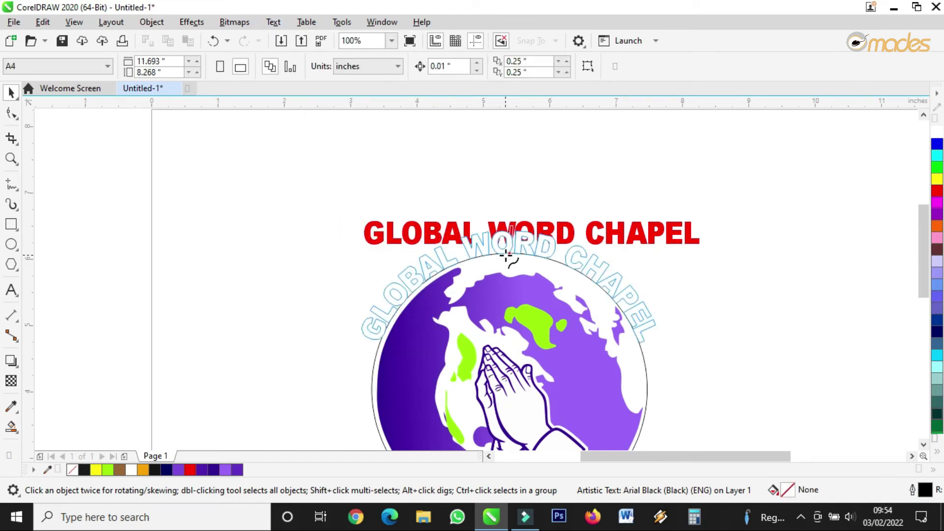
pyautogui.click(502, 254)
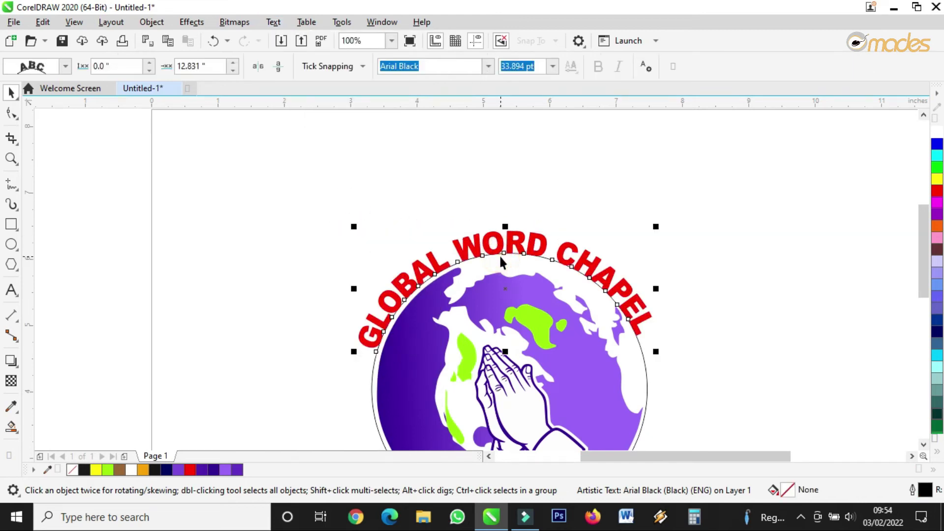
# Step: Slide the curved text along the circle to balance both ends, using a horizontal guideline at about 4.72 inches
pyautogui.scroll(2, 501, 258)
pyautogui.moveTo(525, 229); pyautogui.dragTo(533, 220)
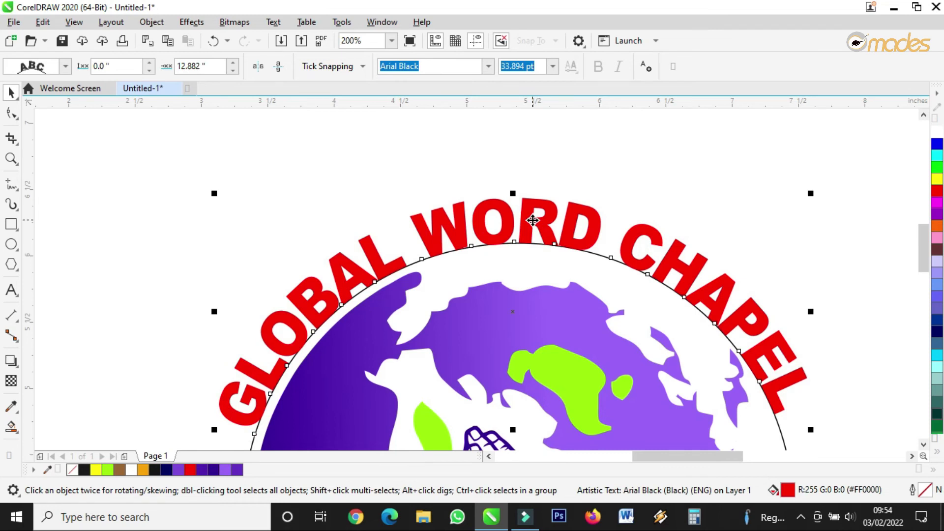
pyautogui.scroll(-2, 533, 221)
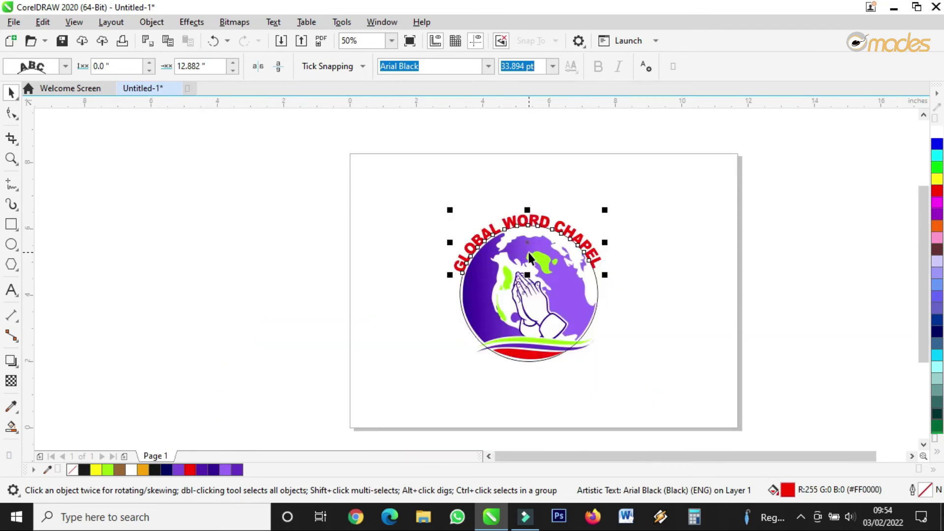
pyautogui.scroll(1, 529, 257)
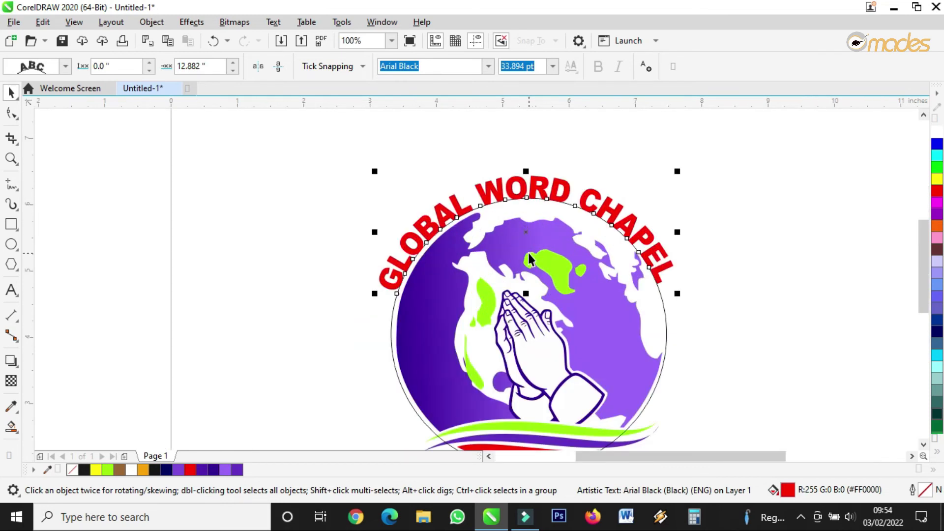
pyautogui.moveTo(554, 104); pyautogui.dragTo(566, 291)
pyautogui.scroll(1, 653, 279)
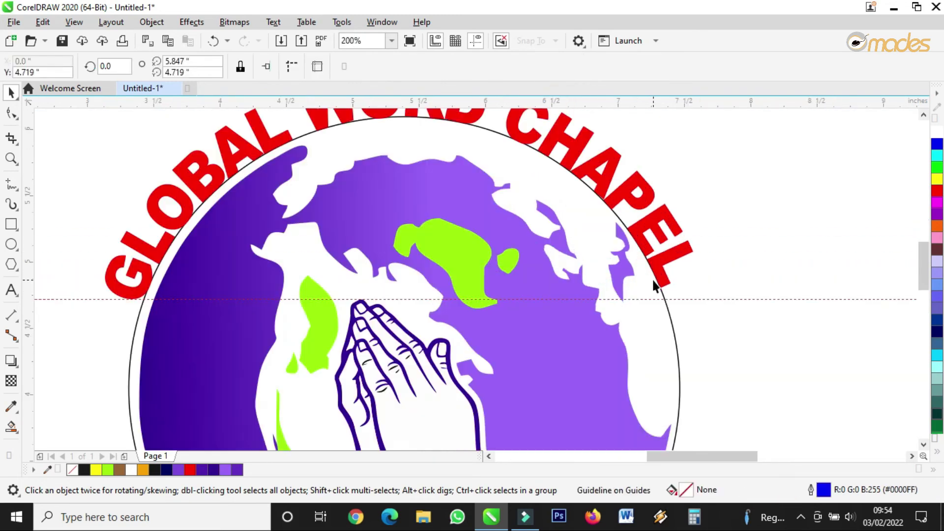
pyautogui.moveTo(656, 267); pyautogui.dragTo(651, 236)
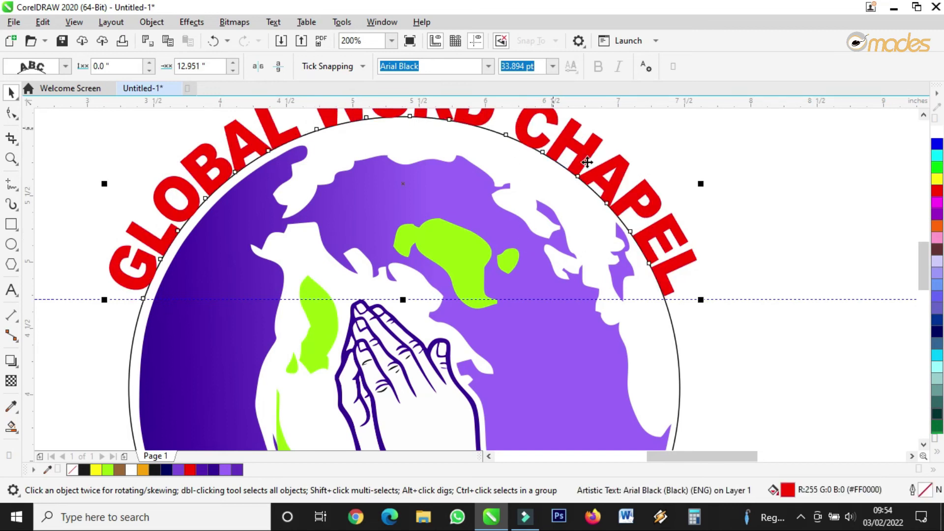
# Step: Enlarge the curved "GLOBAL WORD CHAPEL" text to about 38.3 pt and slightly tighten its letter spacing
pyautogui.moveTo(703, 304); pyautogui.dragTo(636, 347)
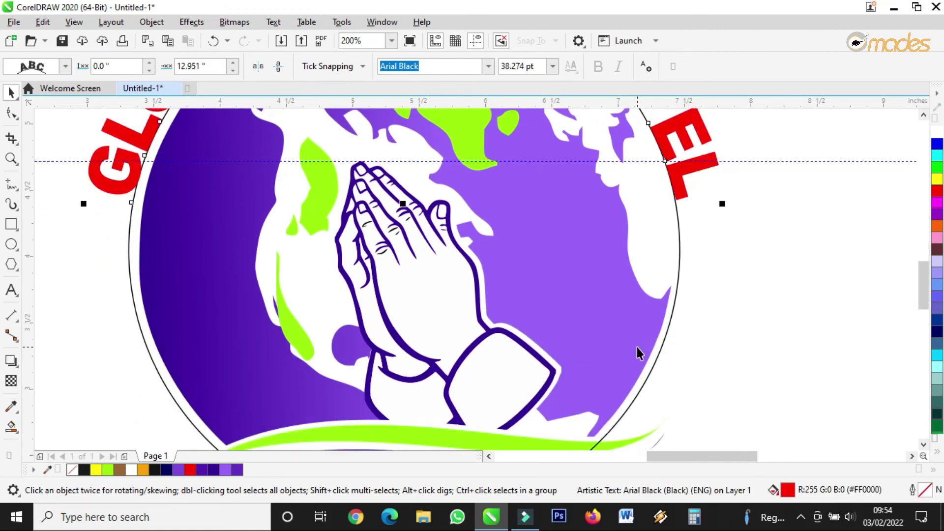
pyautogui.scroll(-2, 636, 347)
pyautogui.scroll(1, 619, 259)
pyautogui.click(11, 113)
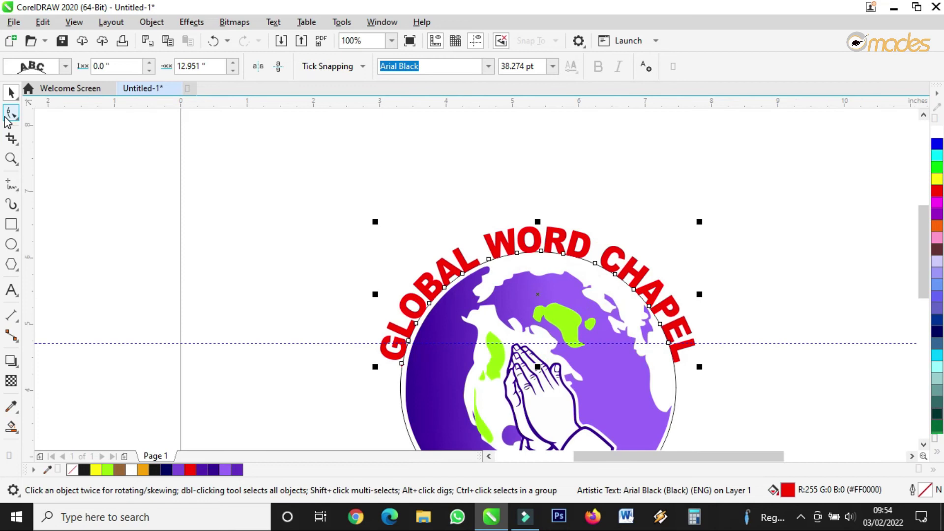
pyautogui.moveTo(702, 368); pyautogui.dragTo(685, 367)
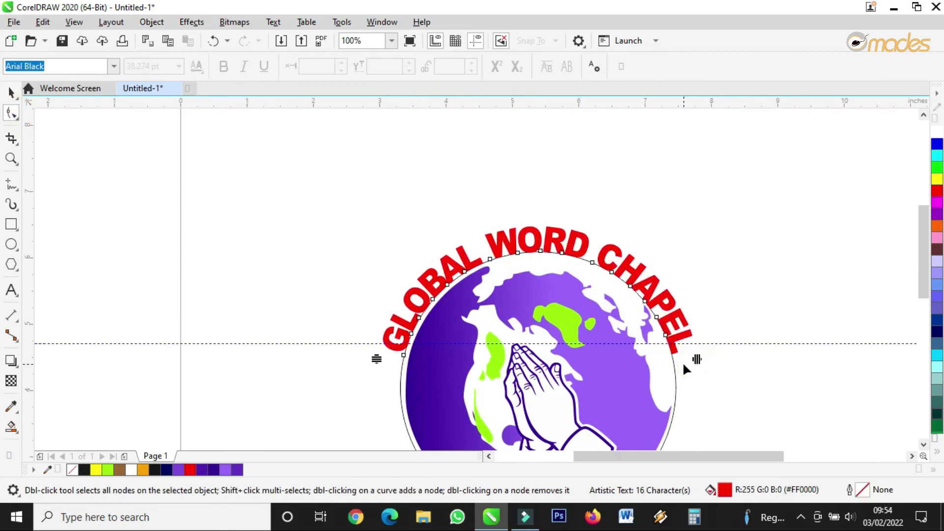
pyautogui.click(11, 92)
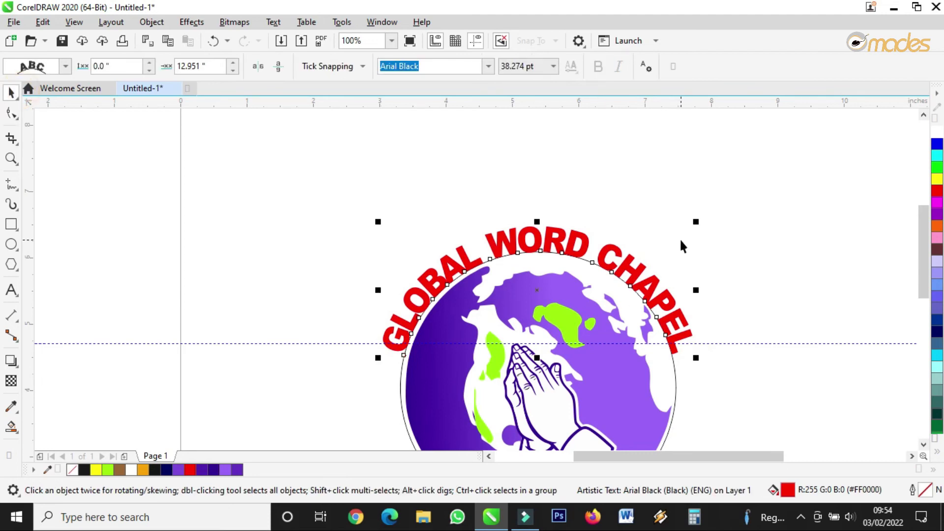
pyautogui.click(719, 258)
# Step: Break the curved text apart from its circle path, move the circle off the globe and delete it
pyautogui.scroll(2, 424, 330)
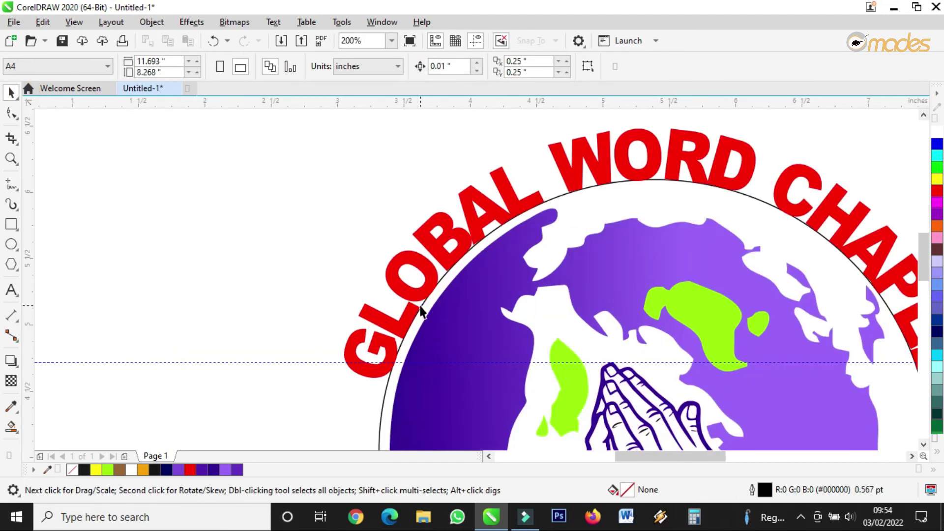
pyautogui.click(421, 309)
pyautogui.scroll(-2, 495, 295)
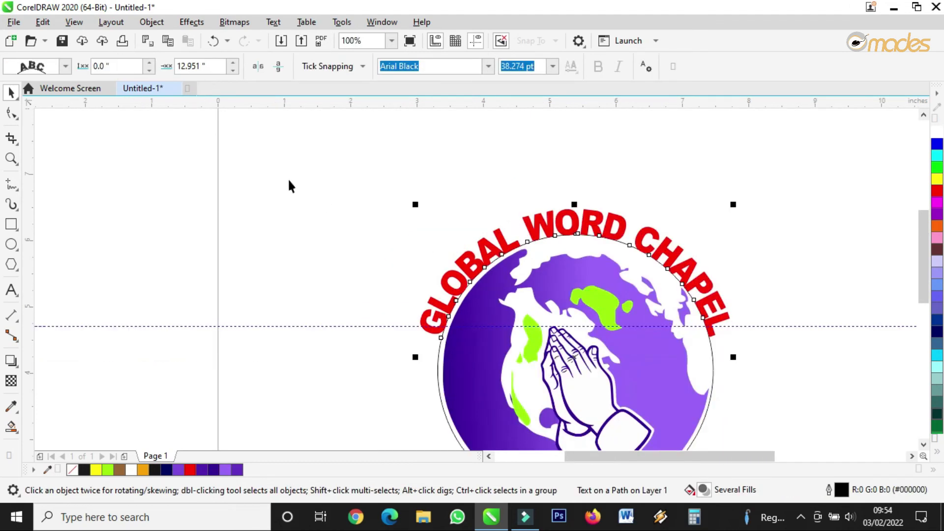
pyautogui.click(163, 24)
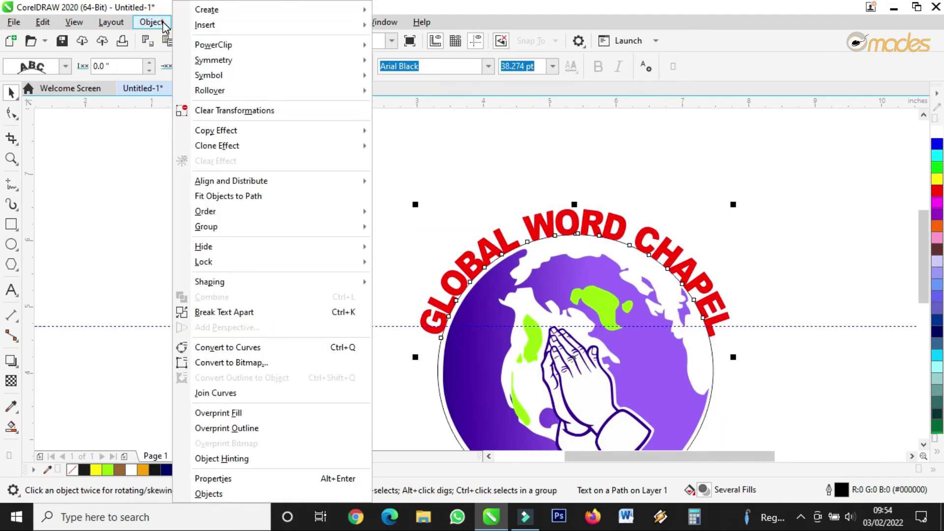
pyautogui.click(270, 313)
pyautogui.click(449, 154)
pyautogui.moveTo(441, 351); pyautogui.dragTo(734, 195)
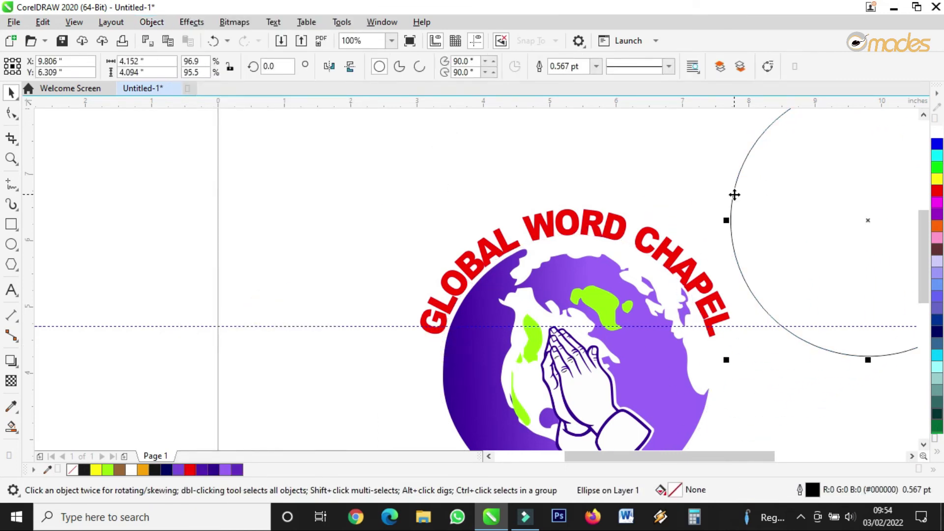
pyautogui.press('Delete')
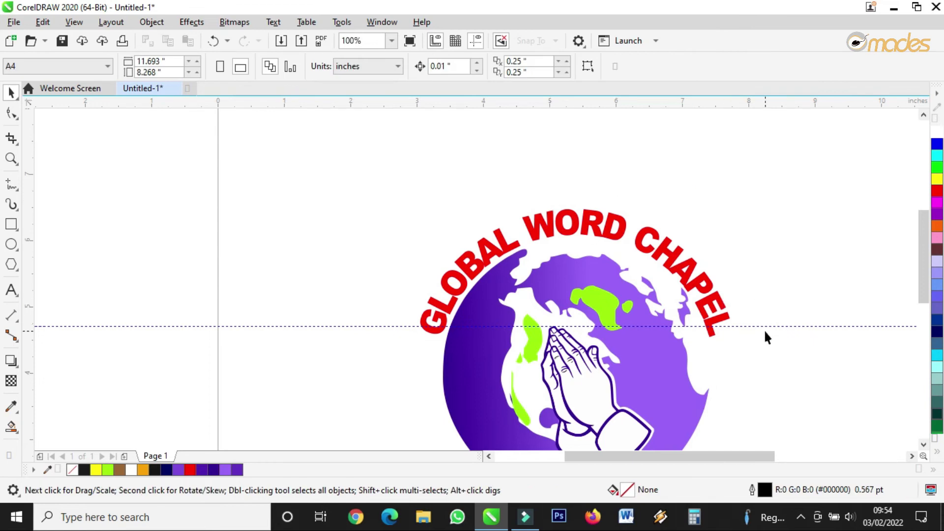
# Step: Delete the horizontal guideline crossing the logo
pyautogui.click(765, 326)
pyautogui.press('Delete')
pyautogui.scroll(-2, 412, 253)
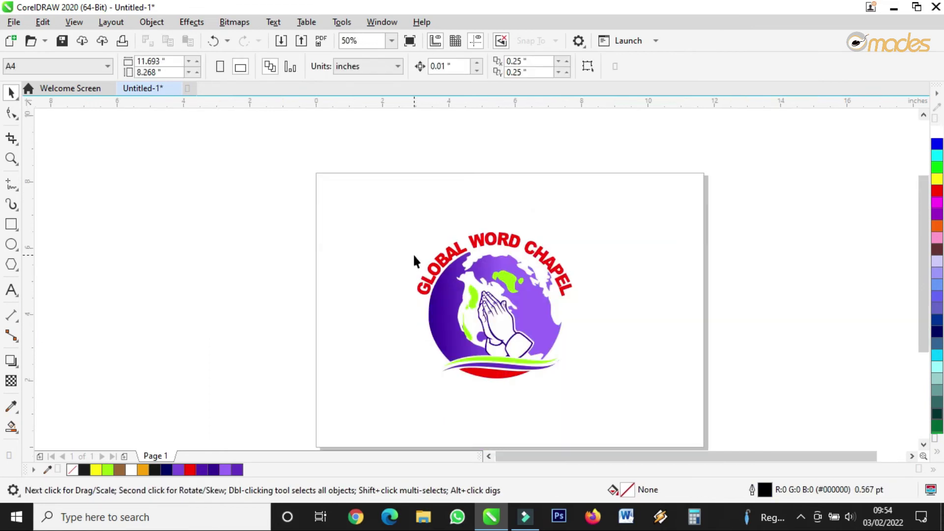
pyautogui.click(10, 158)
pyautogui.moveTo(401, 215); pyautogui.dragTo(596, 397)
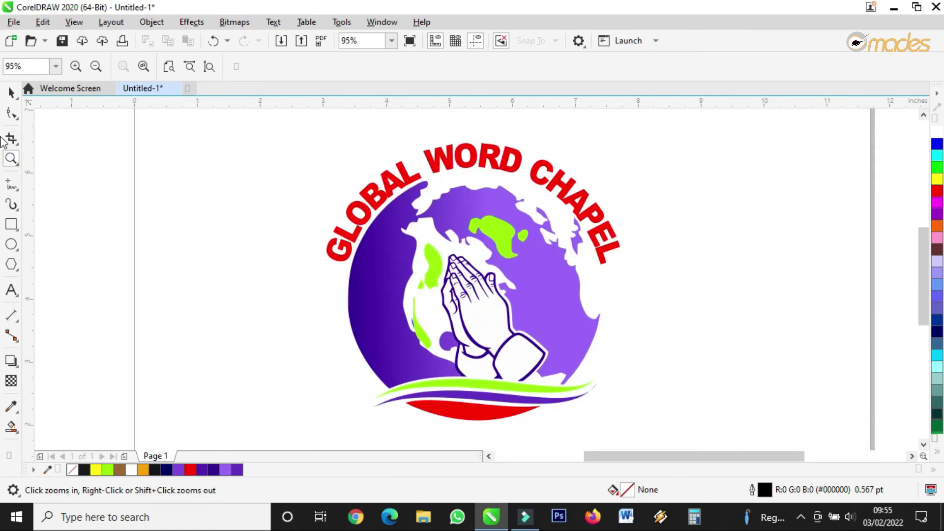
pyautogui.click(11, 92)
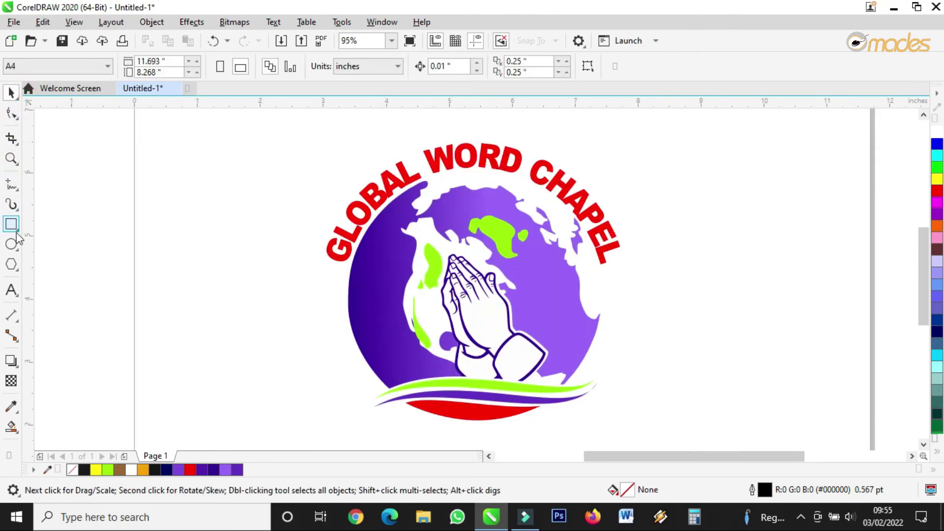
pyautogui.click(11, 244)
pyautogui.scroll(-4, 345, 209)
pyautogui.scroll(4, 418, 210)
pyautogui.scroll(-2, 419, 210)
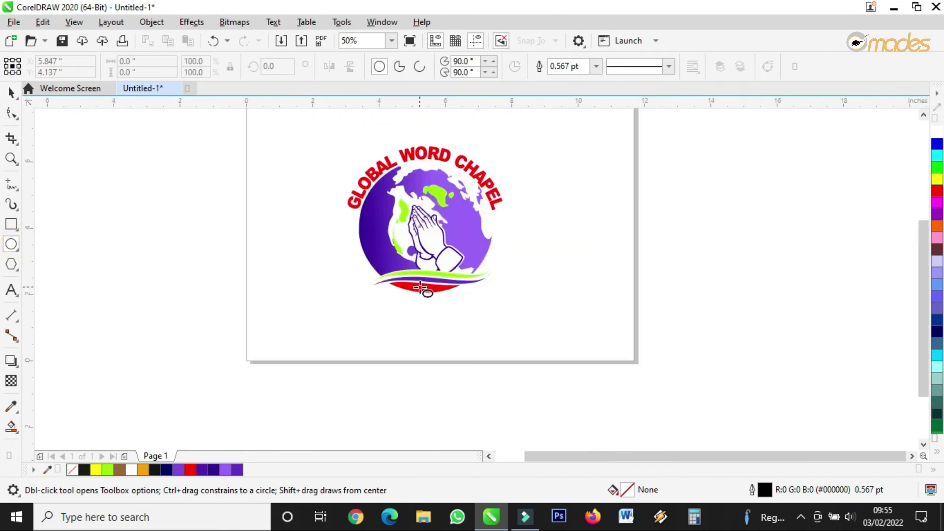
pyautogui.moveTo(355, 158); pyautogui.dragTo(462, 308)
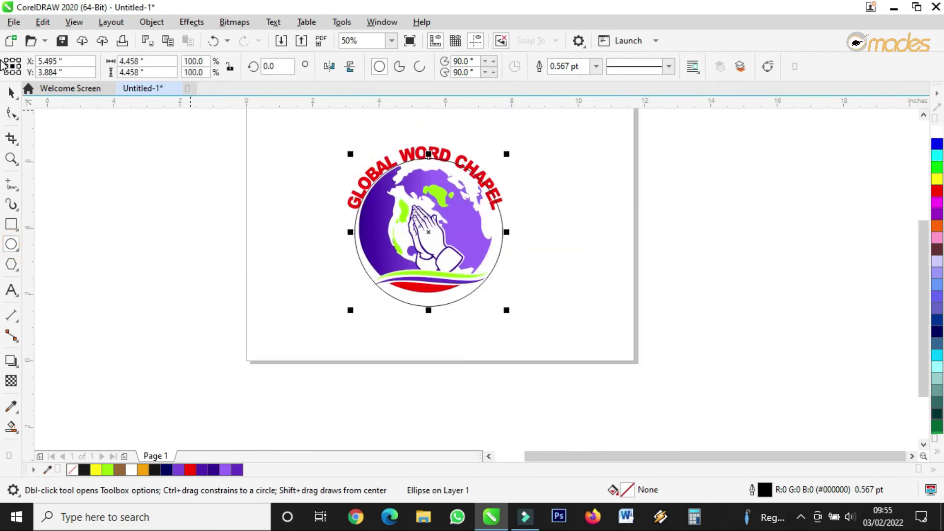
pyautogui.click(11, 91)
pyautogui.moveTo(428, 220)
pyautogui.mouseDown()
pyautogui.moveTo(439, 211)
pyautogui.moveTo(427, 233)
pyautogui.moveTo(428, 224)
pyautogui.mouseUp()
pyautogui.hotkey('ctrl', 'z')
pyautogui.scroll(2, 425, 226)
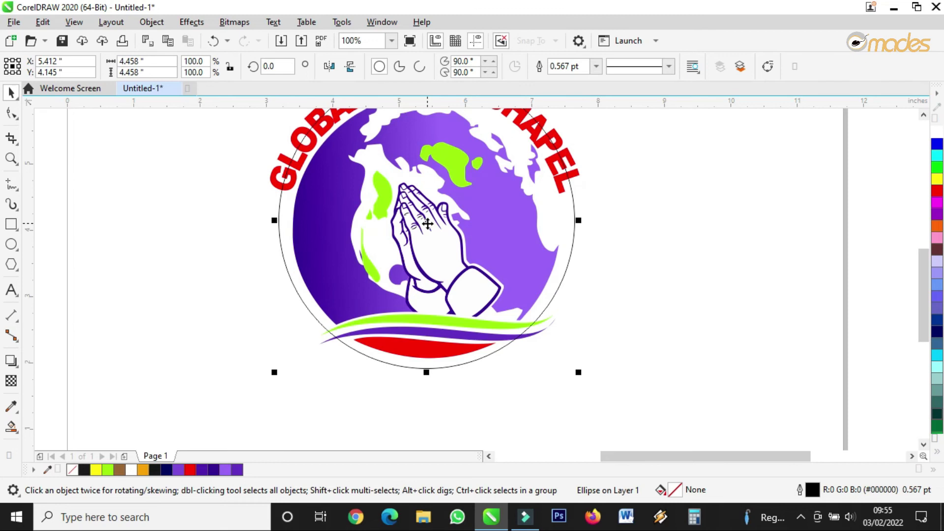
pyautogui.moveTo(578, 375); pyautogui.dragTo(578, 383)
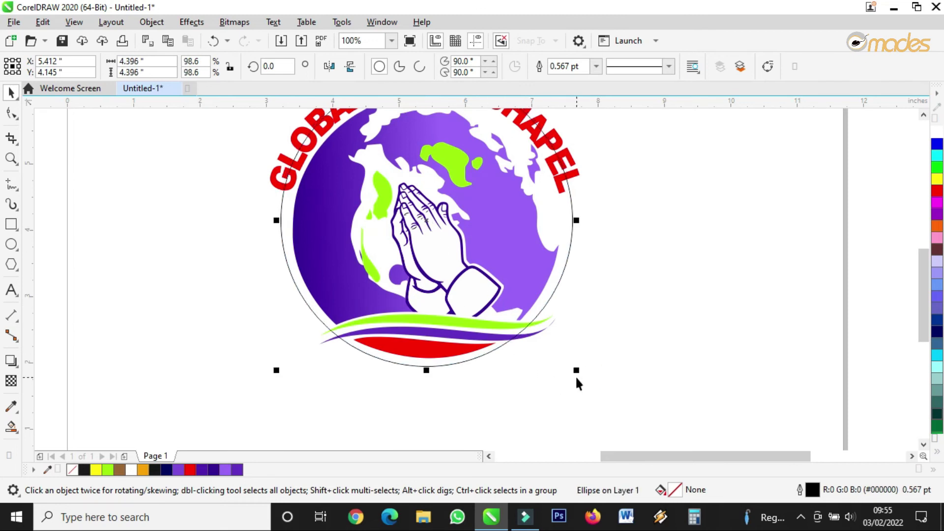
pyautogui.click(420, 364)
pyautogui.scroll(-2, 420, 365)
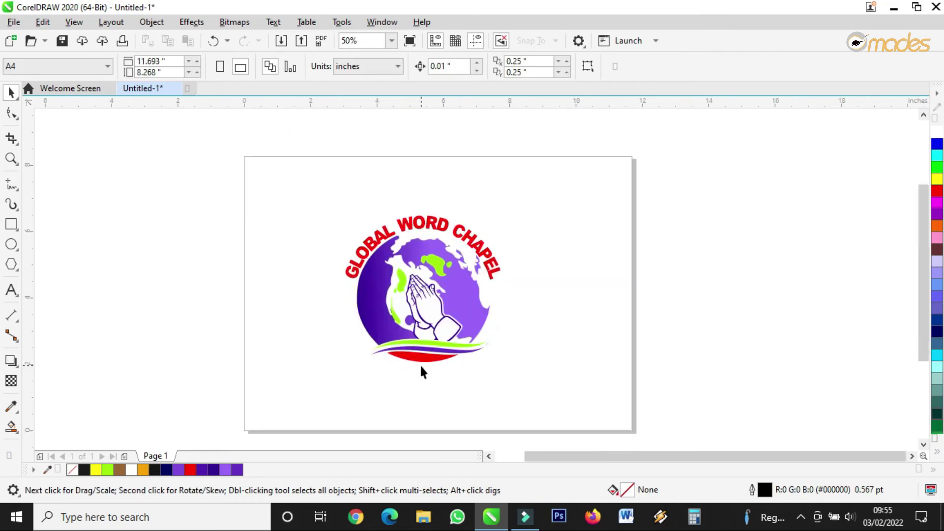
# Step: Group the globe artwork with the curved lettering and centre the group on the page
pyautogui.moveTo(275, 179); pyautogui.dragTo(558, 430)
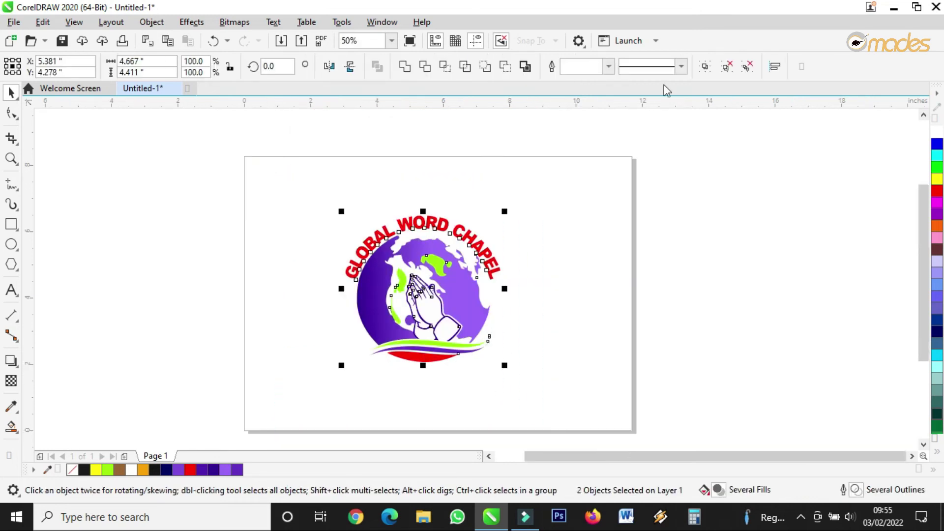
pyautogui.click(705, 69)
pyautogui.press('p')
pyautogui.click(580, 343)
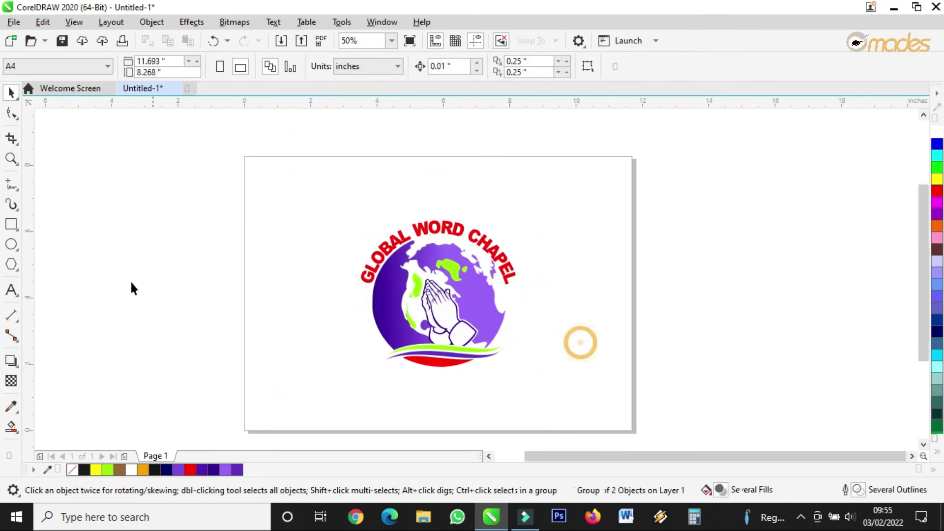
# Step: Draw a circle around the whole logo and scale it to about 4.55 inches in diameter
pyautogui.click(11, 243)
pyautogui.moveTo(359, 210); pyautogui.dragTo(492, 375)
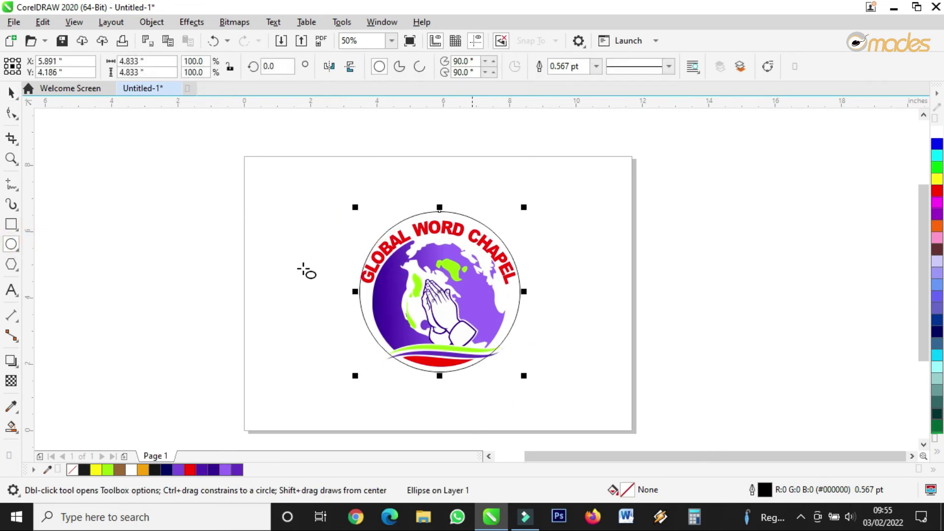
pyautogui.click(11, 92)
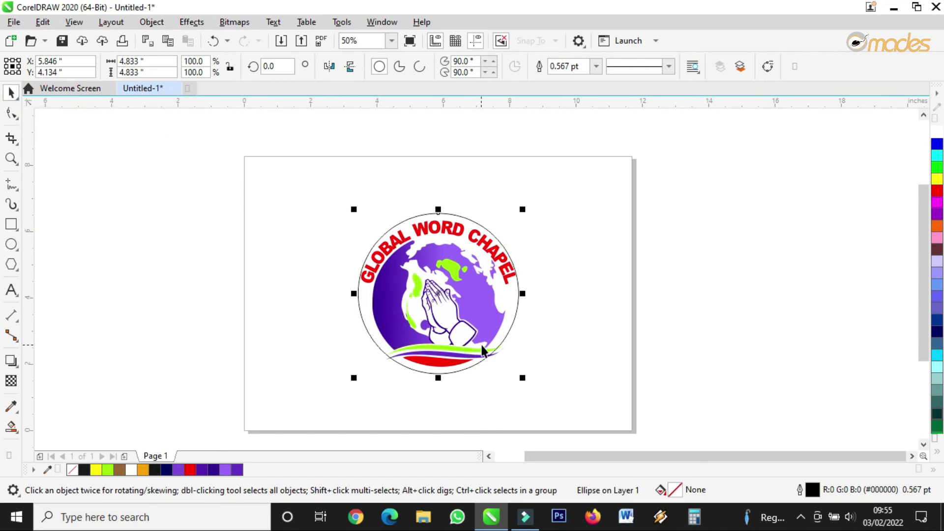
pyautogui.moveTo(521, 378); pyautogui.dragTo(515, 381)
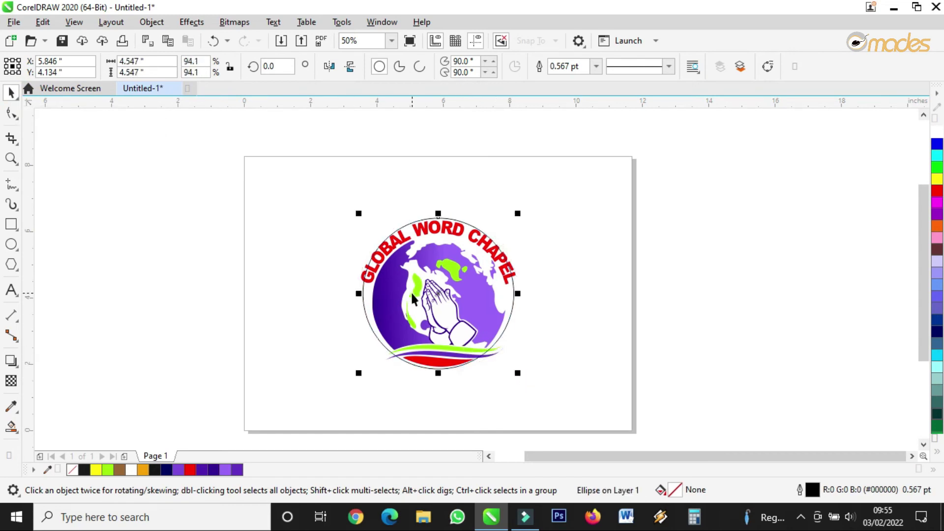
# Step: Move the circle outline slightly down over the logo so its centre sits at about X 5.91, Y 3.97 inches
pyautogui.scroll(2, 411, 299)
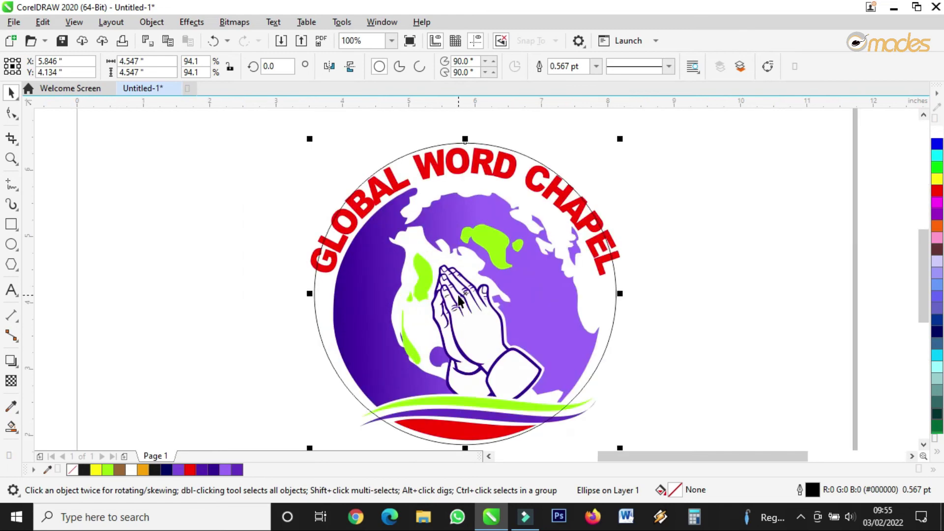
pyautogui.moveTo(462, 294); pyautogui.dragTo(467, 306)
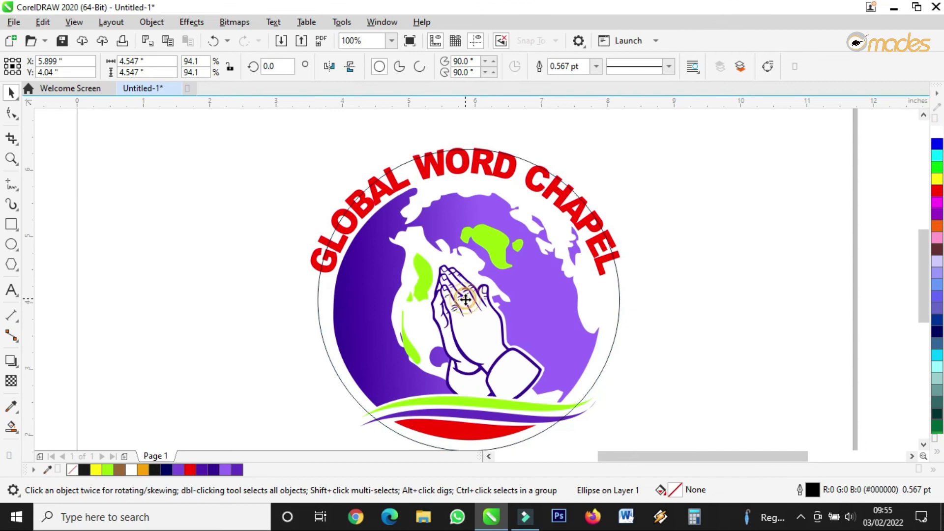
pyautogui.scroll(-3, 480, 270)
pyautogui.scroll(3, 474, 260)
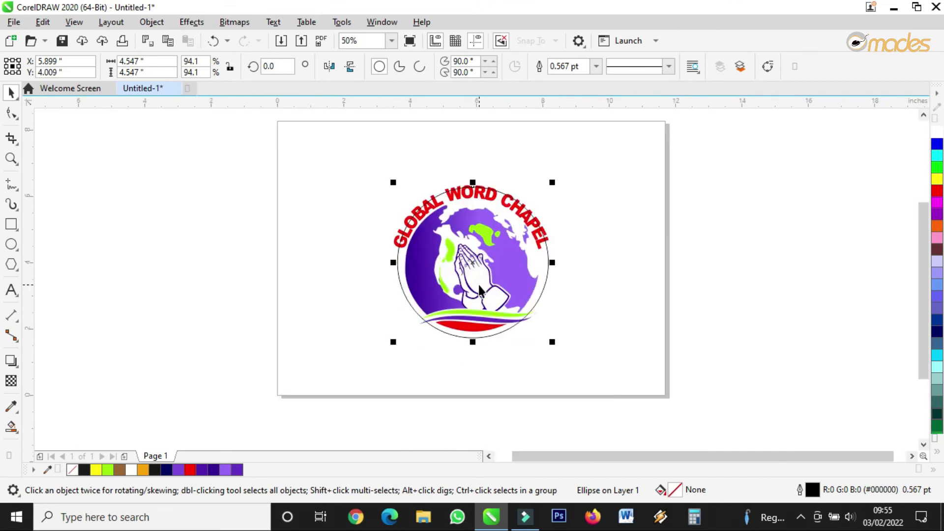
pyautogui.moveTo(463, 253); pyautogui.dragTo(464, 257)
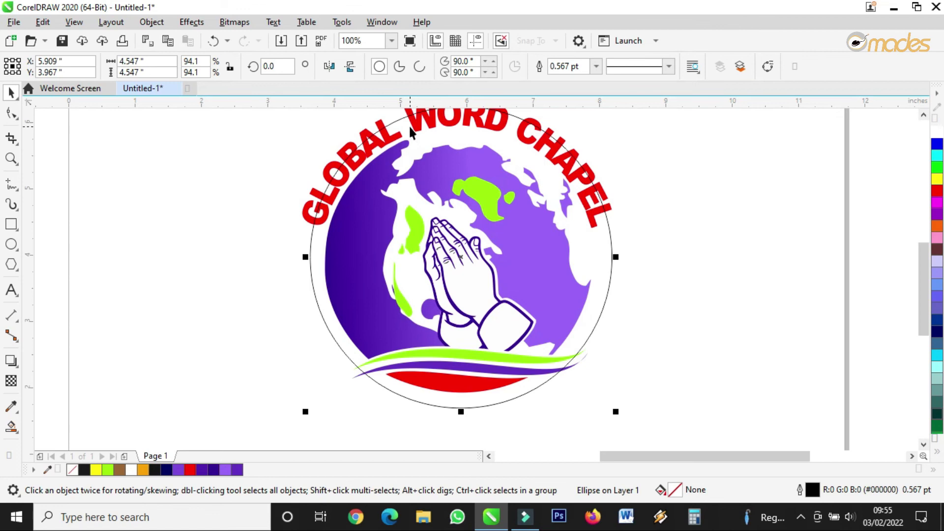
# Step: Cut the circle outline down to a pie segment left of the globe, spanning about 170.7° to 223.6°
pyautogui.click(419, 67)
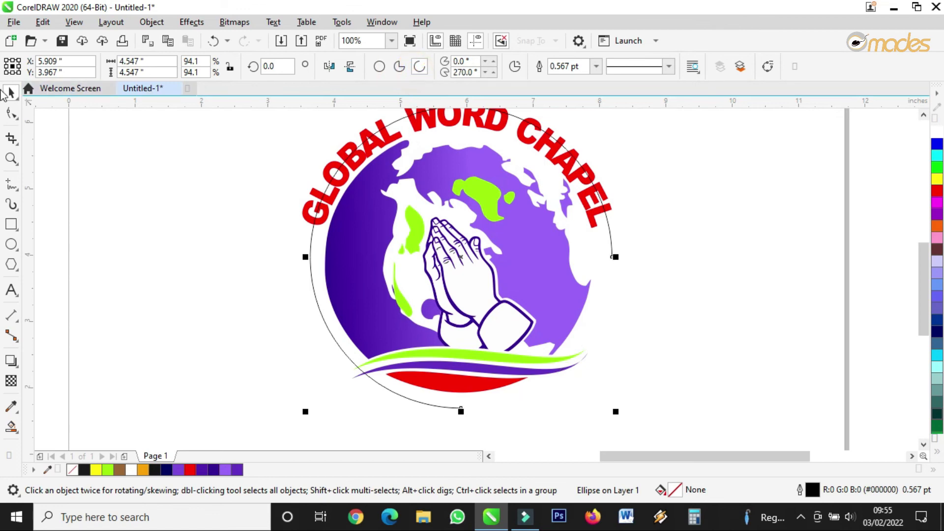
pyautogui.click(11, 113)
pyautogui.moveTo(613, 256); pyautogui.dragTo(321, 242)
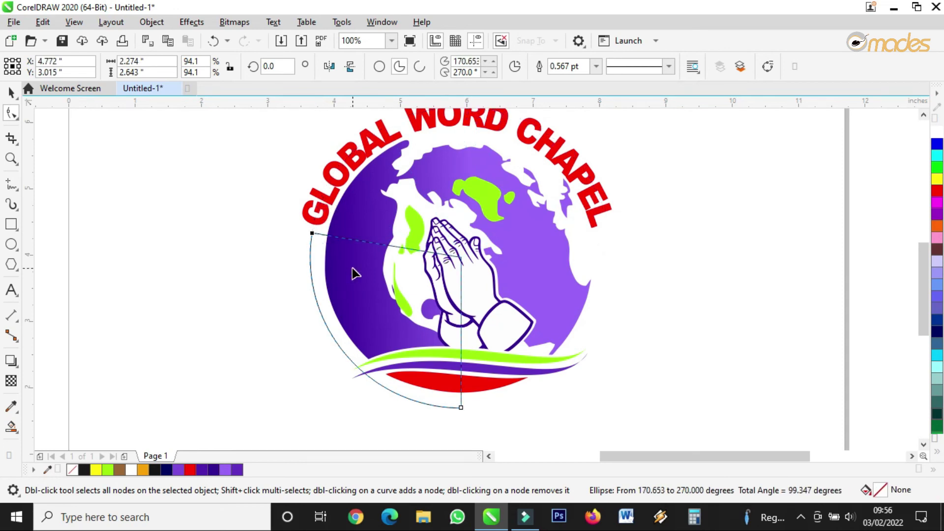
pyautogui.click(12, 92)
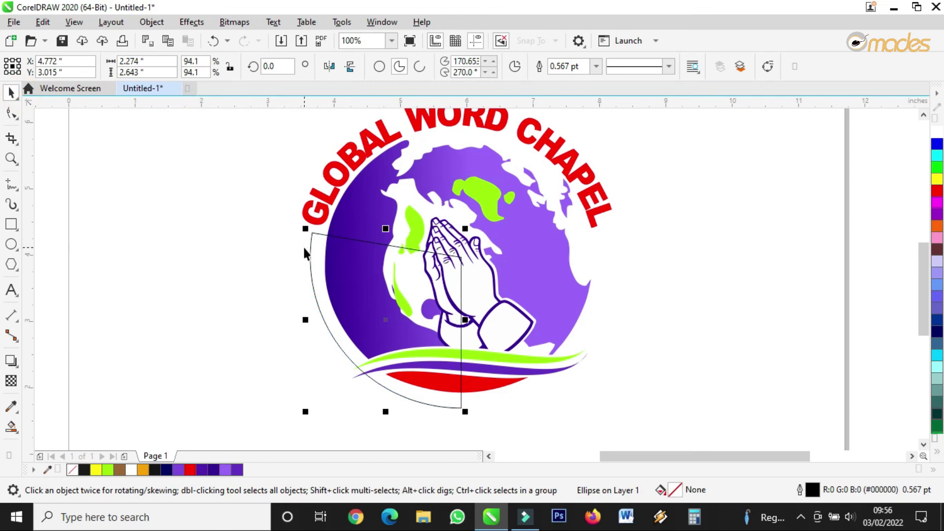
pyautogui.click(11, 113)
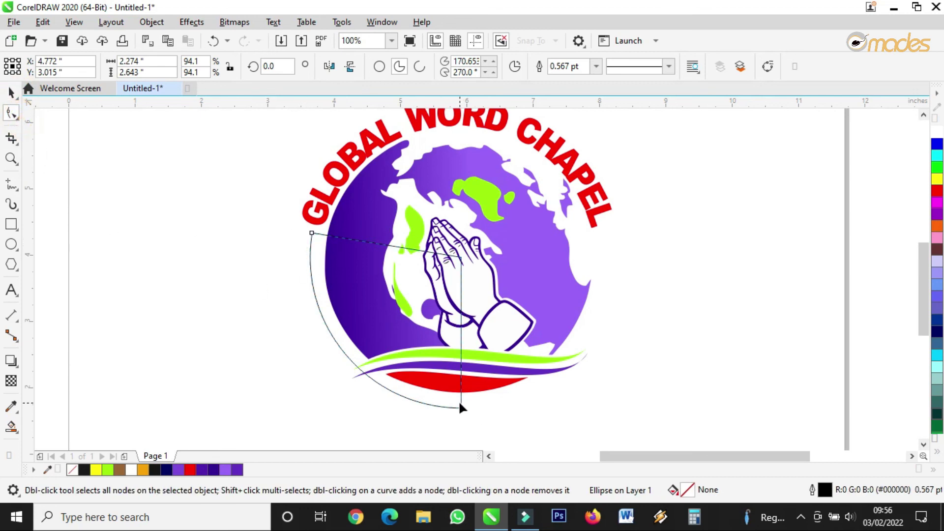
pyautogui.moveTo(461, 408); pyautogui.dragTo(363, 351)
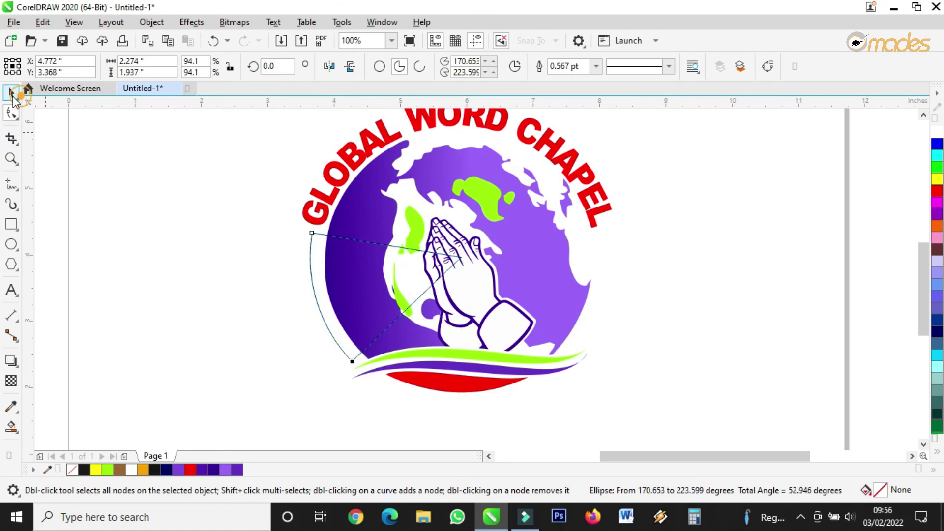
pyautogui.click(12, 92)
# Step: Place a mirrored copy of the pie segment on the globe's right side, centred at about X 7.05 inches
pyautogui.click(388, 308)
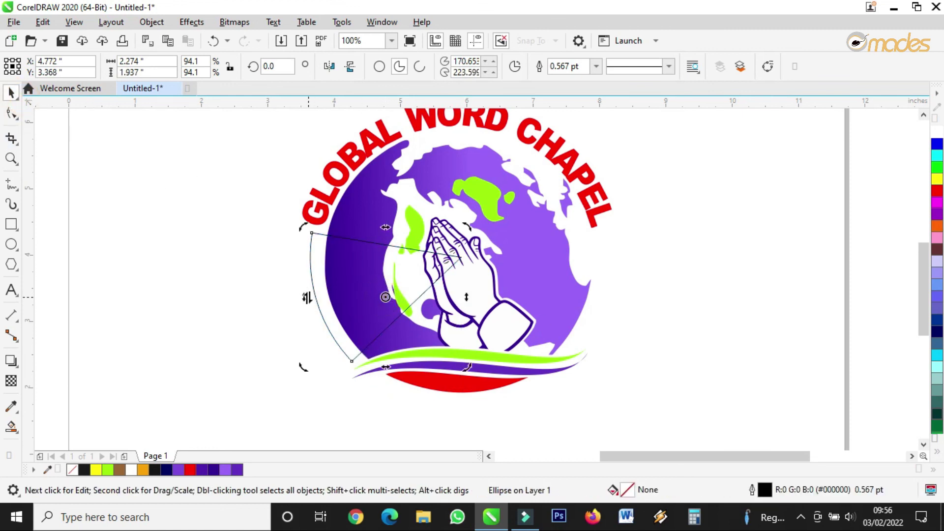
pyautogui.click(309, 295)
pyautogui.click(311, 296)
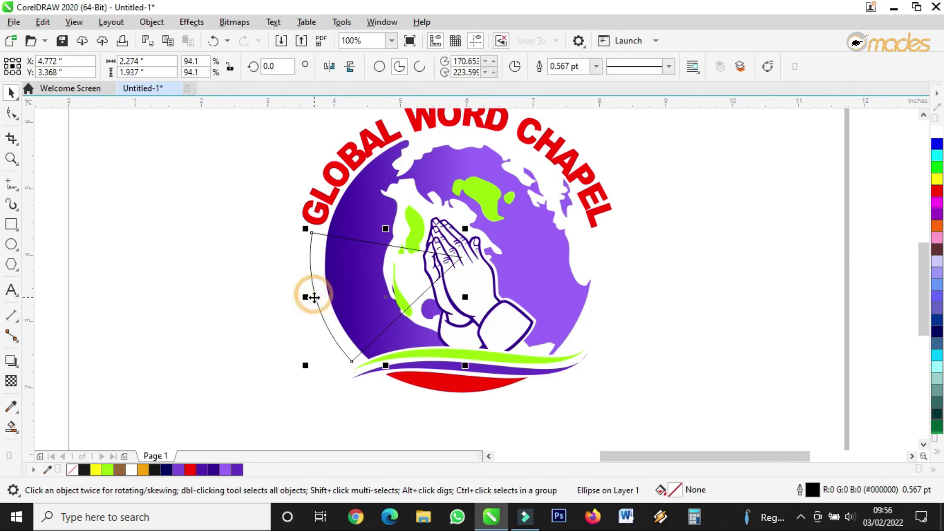
pyautogui.click(388, 297)
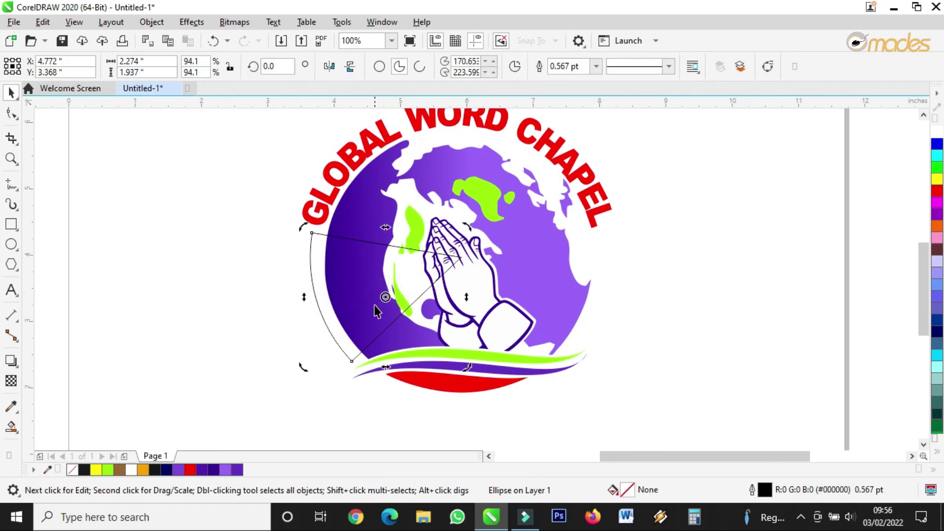
pyautogui.scroll(2, 386, 305)
pyautogui.click(386, 289)
pyautogui.click(199, 286)
pyautogui.click(246, 220)
pyautogui.click(236, 224)
pyautogui.moveTo(232, 289); pyautogui.dragTo(629, 303)
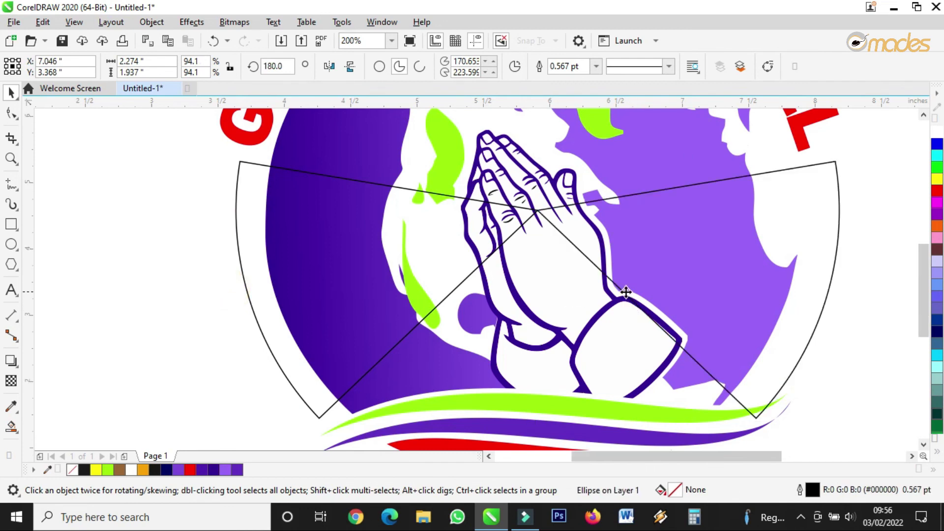
pyautogui.scroll(-2, 626, 293)
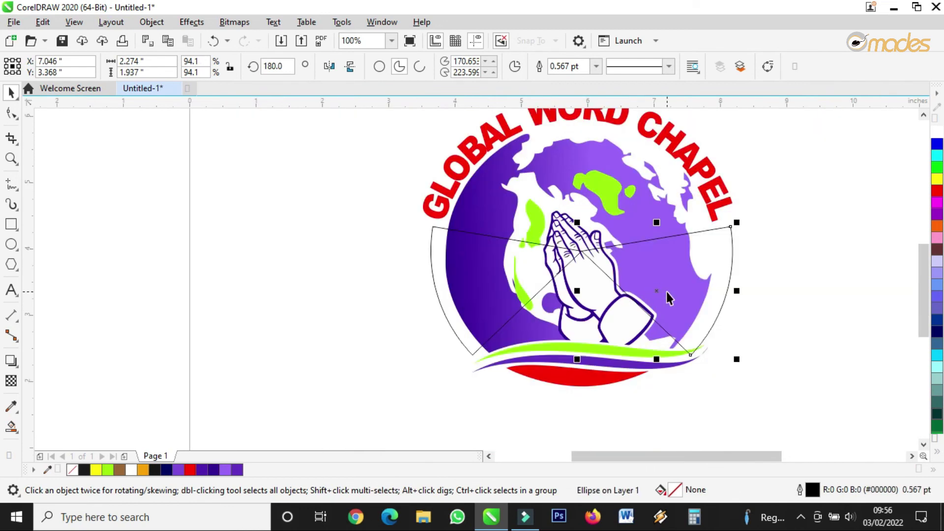
# Step: Adjust the right-hand segment's ends to about 170.5° and 219.6° and turn it into an open arc
pyautogui.click(11, 113)
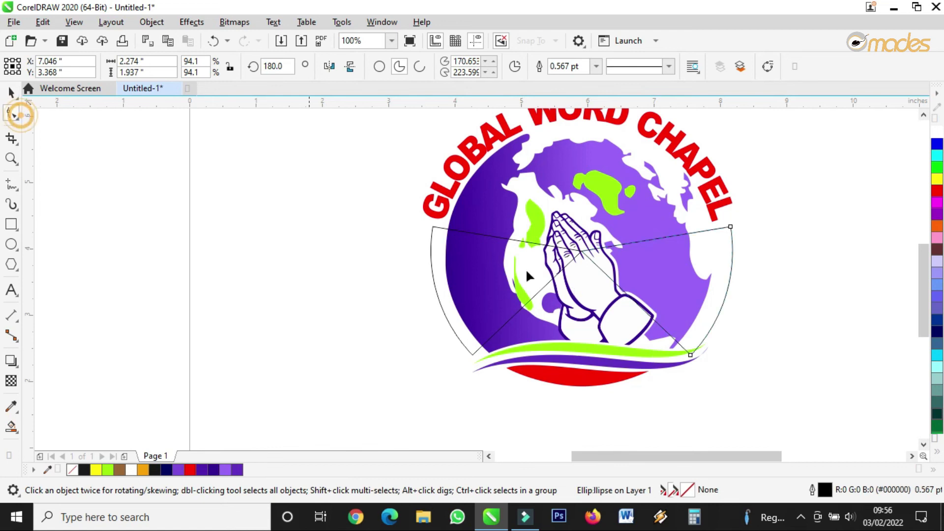
pyautogui.moveTo(688, 354)
pyautogui.mouseDown()
pyautogui.moveTo(703, 361)
pyautogui.moveTo(695, 343)
pyautogui.mouseUp()
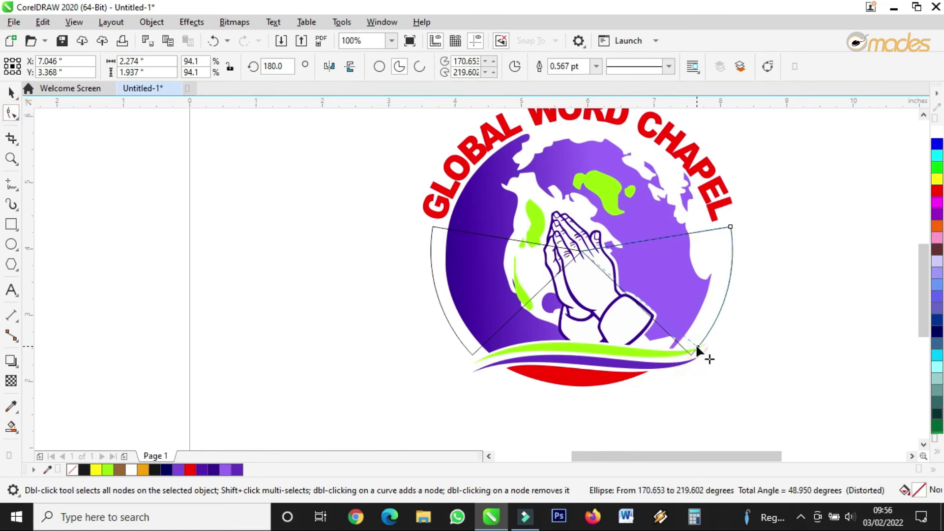
pyautogui.moveTo(730, 227); pyautogui.dragTo(731, 226)
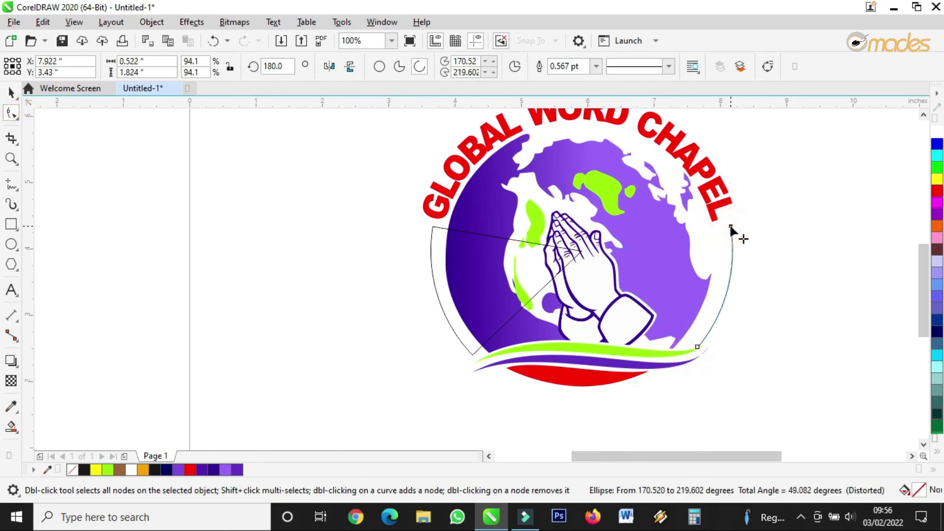
pyautogui.click(418, 68)
# Step: Turn the pie segment left of the globe into an open arc
pyautogui.hotkey('ctrl', 'z')
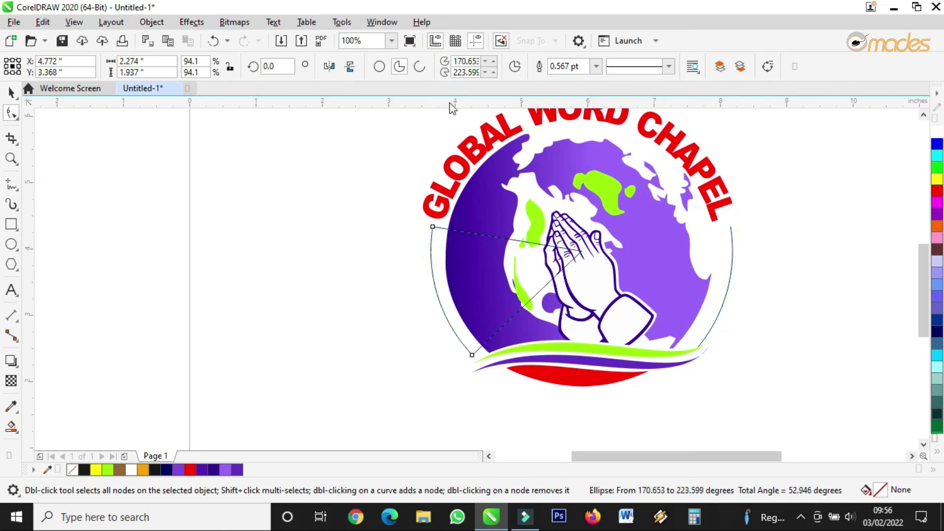
pyautogui.click(420, 68)
pyautogui.click(11, 93)
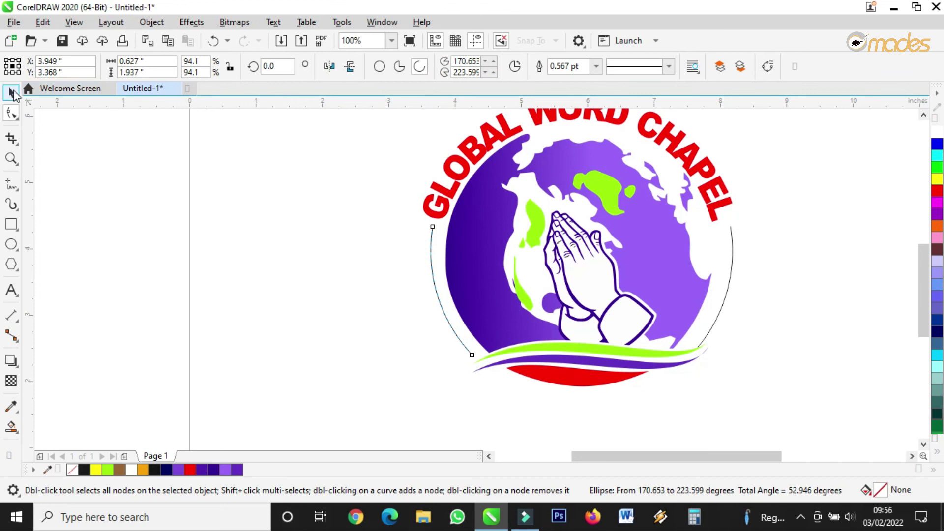
# Step: Move the right-hand arc slightly inwards towards the globe, to about X 7.85 inches
pyautogui.click(731, 262)
pyautogui.click(718, 286)
pyautogui.moveTo(715, 287); pyautogui.dragTo(714, 290)
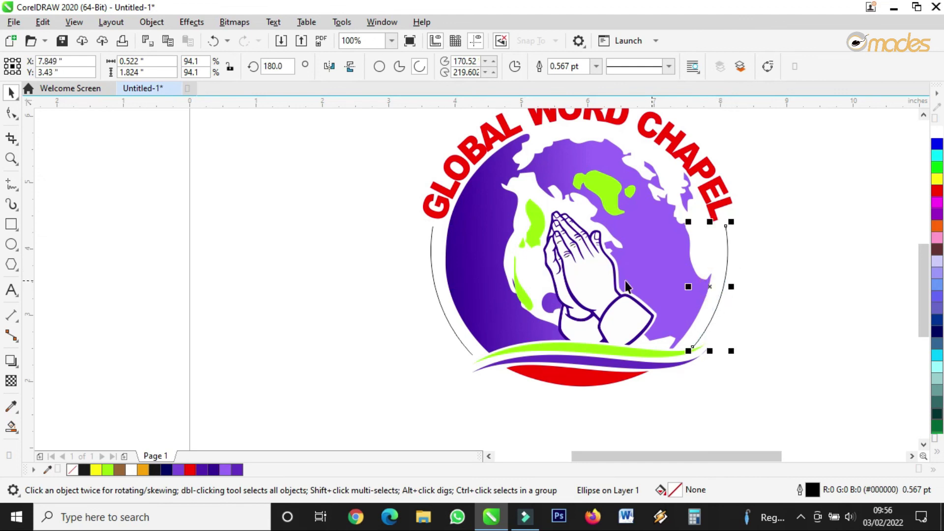
# Step: Select both side arcs and set their outline width to 3 pt
pyautogui.keyDown('shift'); pyautogui.click(429, 266); pyautogui.keyUp('shift')
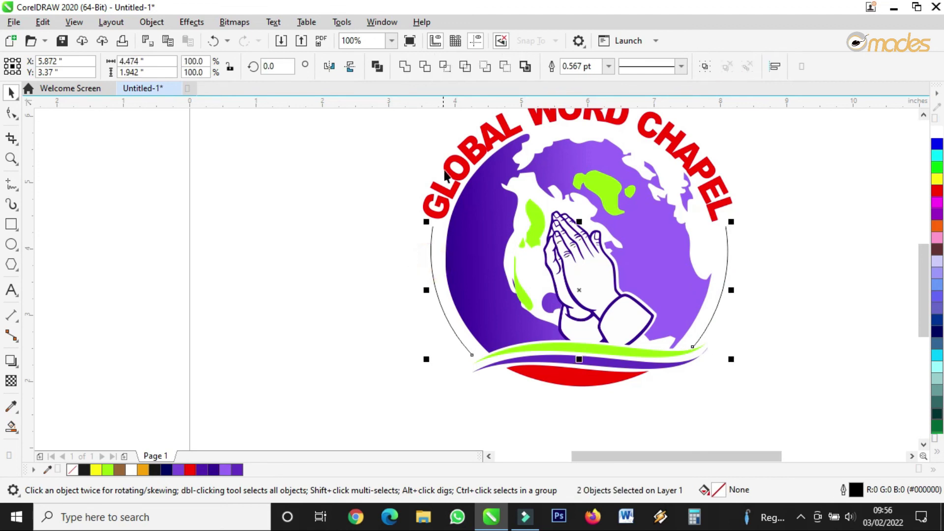
pyautogui.click(609, 66)
pyautogui.click(581, 153)
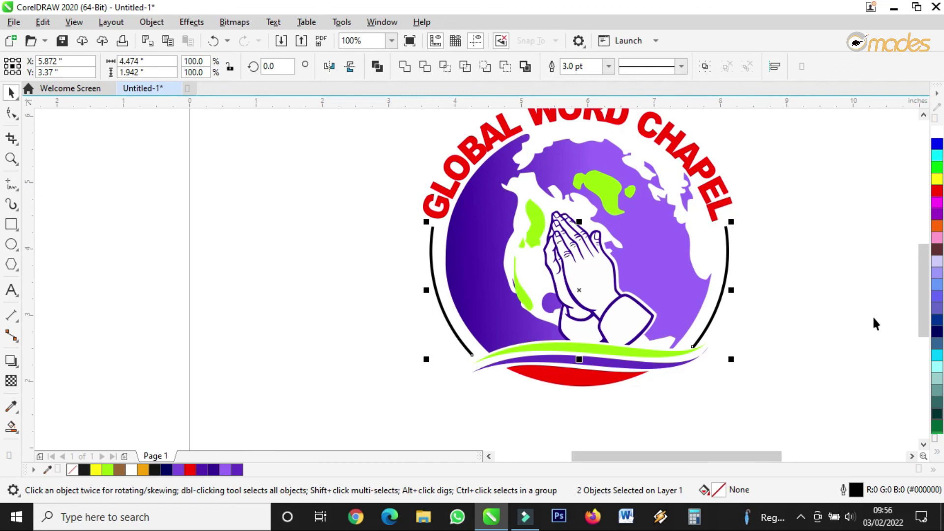
# Step: Colour the left arc's outline with a dark purple sampled from the globe's left side
pyautogui.click(11, 404)
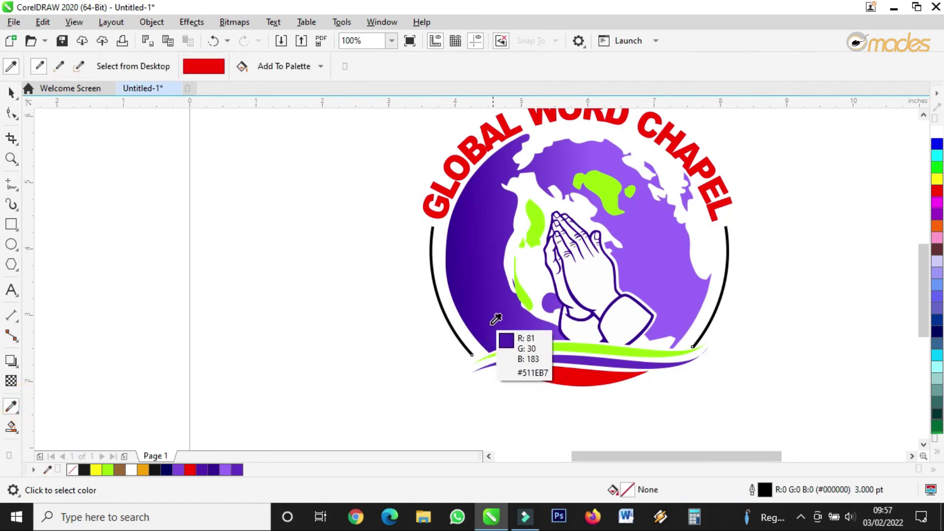
pyautogui.click(480, 289)
pyautogui.scroll(4, 445, 320)
pyautogui.click(446, 320)
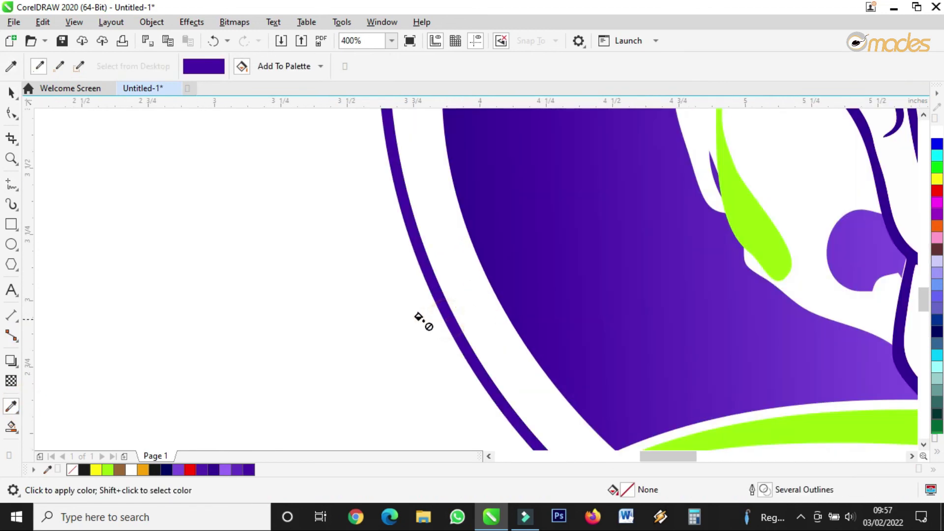
pyautogui.scroll(-4, 426, 322)
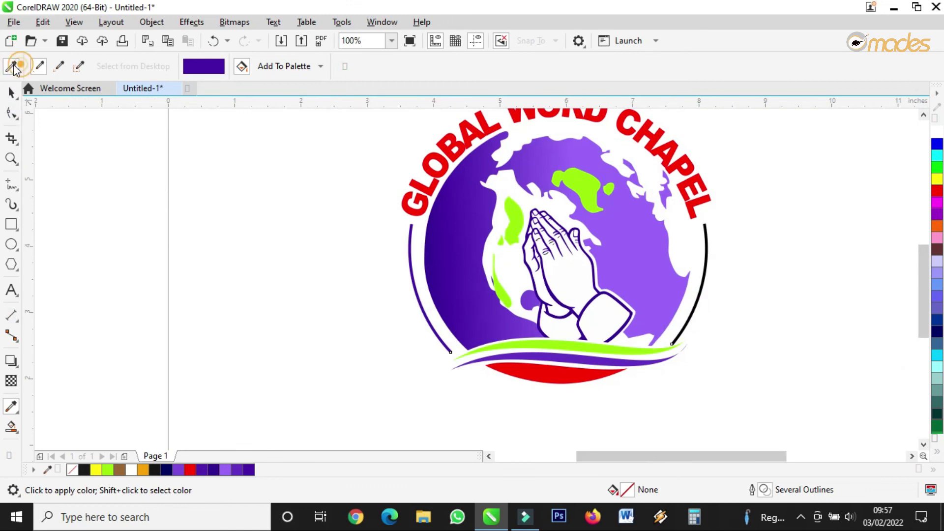
# Step: Colour the right arc's outline with the light purple sampled from the globe's right side
pyautogui.click(677, 290)
pyautogui.scroll(4, 704, 257)
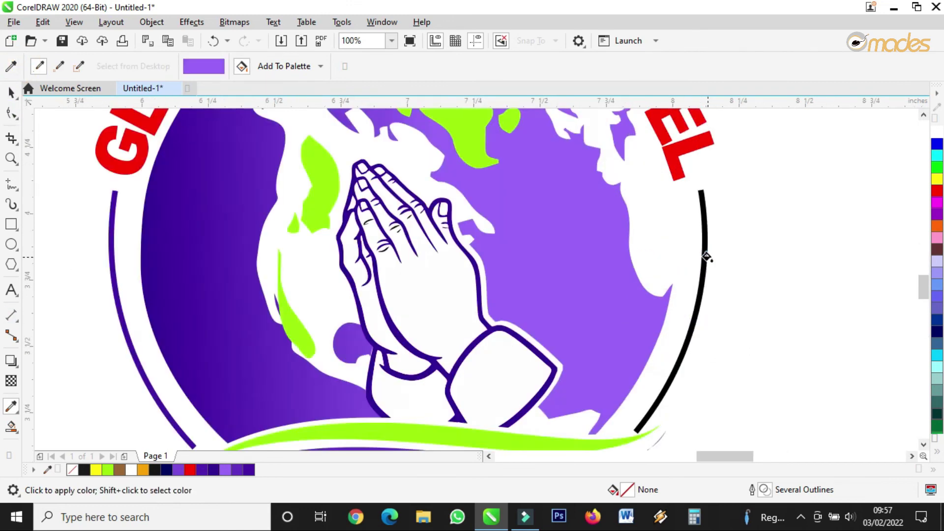
pyautogui.click(697, 261)
pyautogui.scroll(-4, 699, 266)
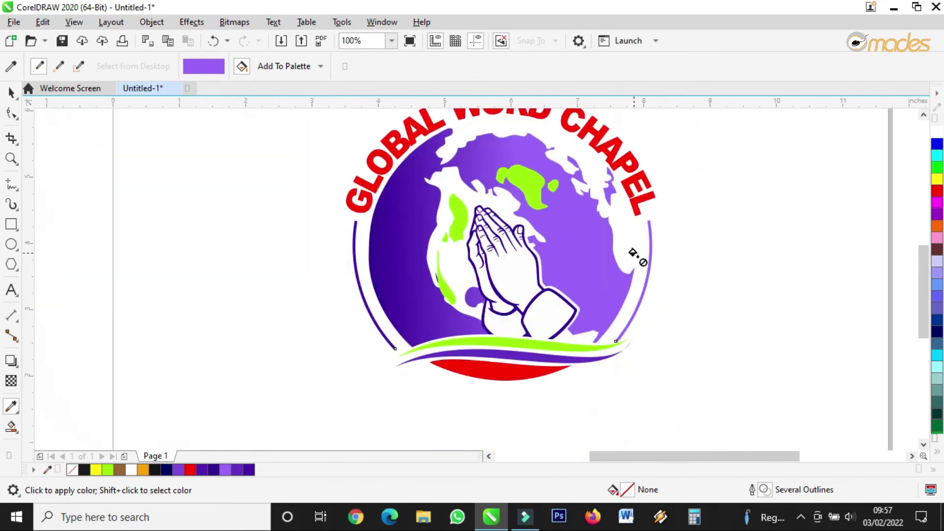
pyautogui.click(11, 92)
pyautogui.scroll(-4, 526, 388)
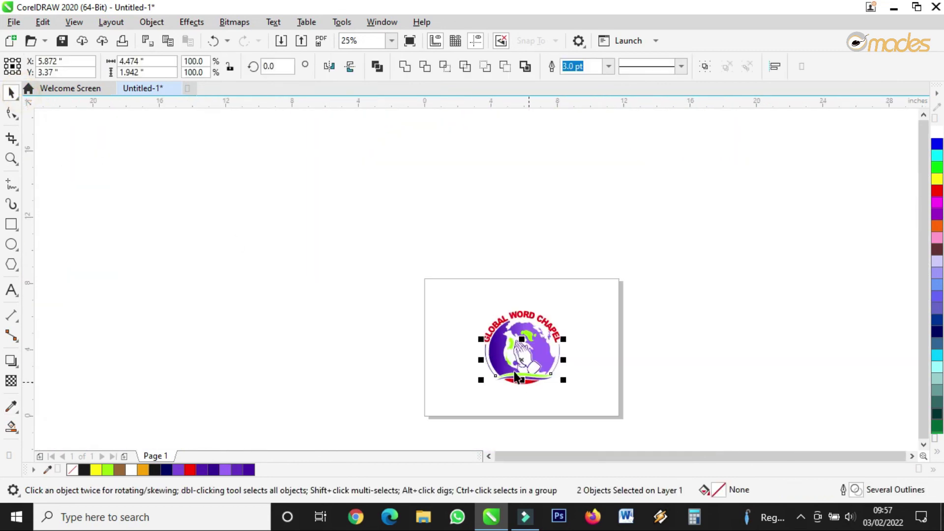
pyautogui.click(11, 161)
pyautogui.moveTo(474, 303); pyautogui.dragTo(571, 393)
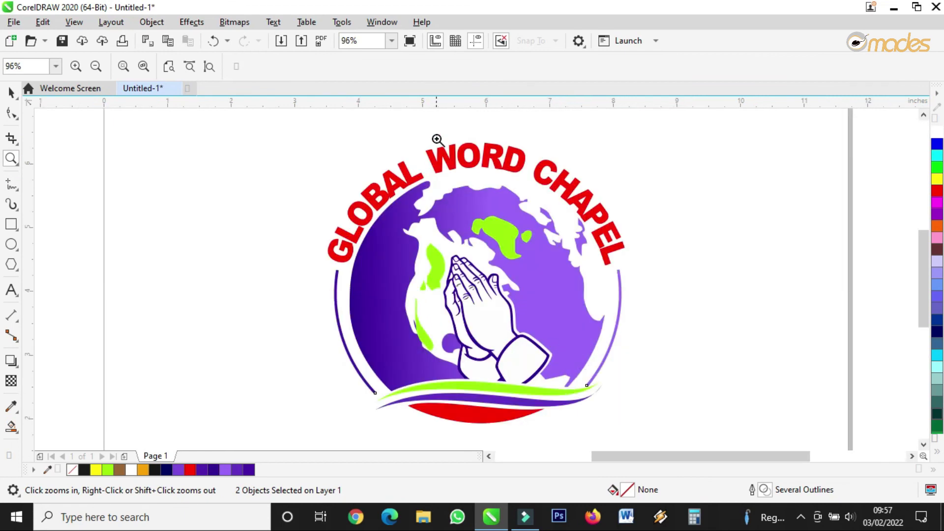